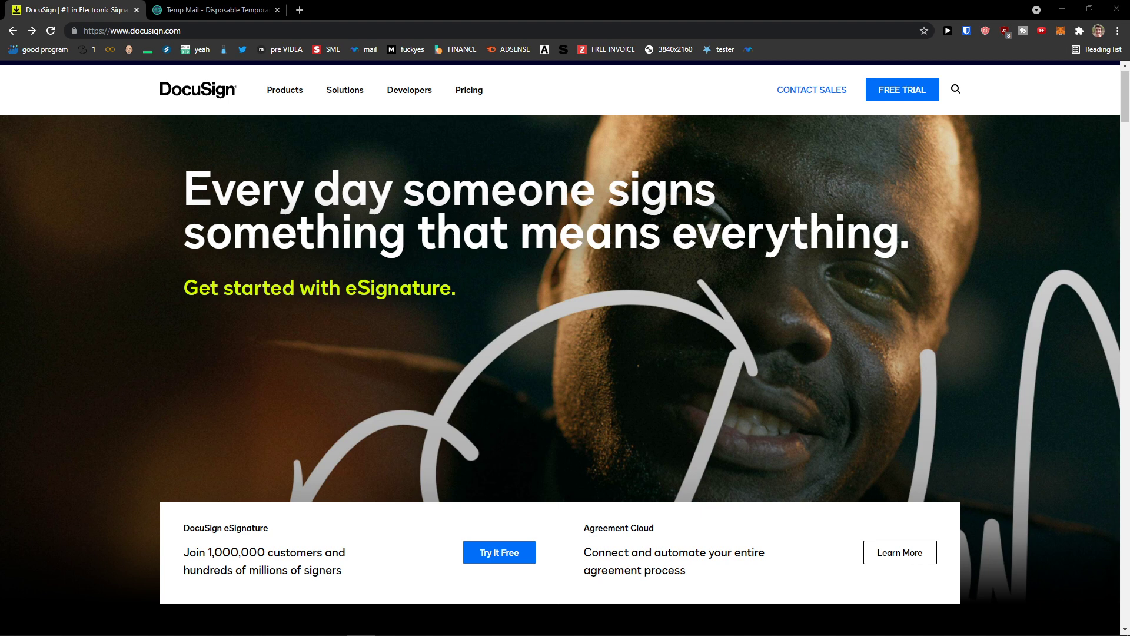
Step: Browse the docusign.com homepage, then open the FREE TRIAL sign-up form
scroll(269, 387, down, 1)
scroll(270, 388, up, 2)
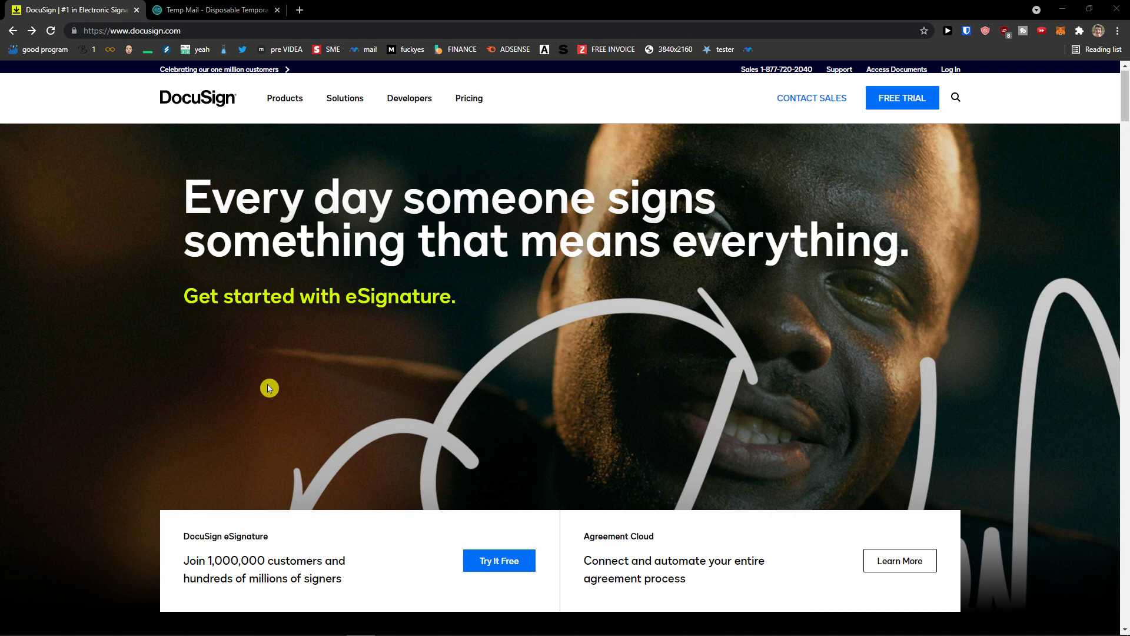
scroll(269, 388, down, 1)
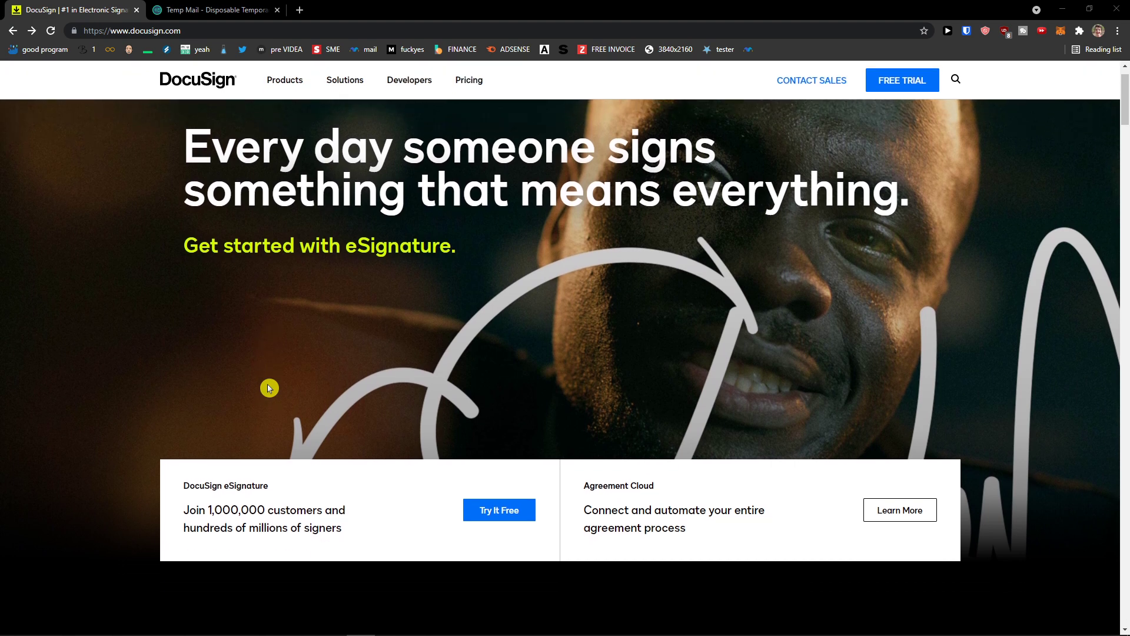
scroll(268, 388, up, 1)
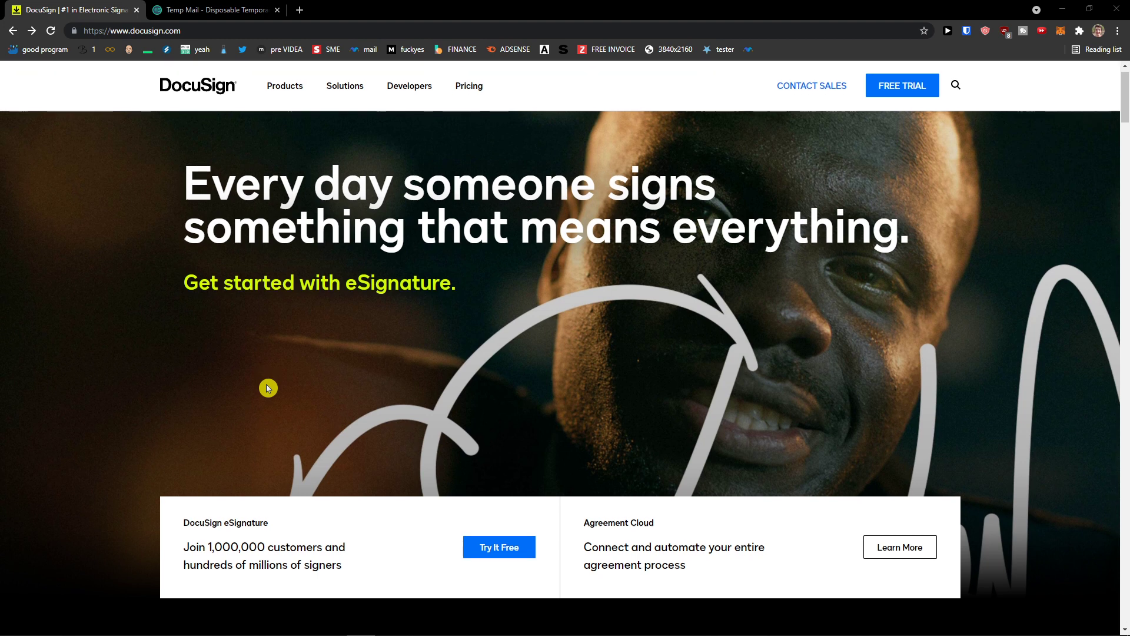
scroll(268, 388, down, 1)
scroll(268, 388, up, 1)
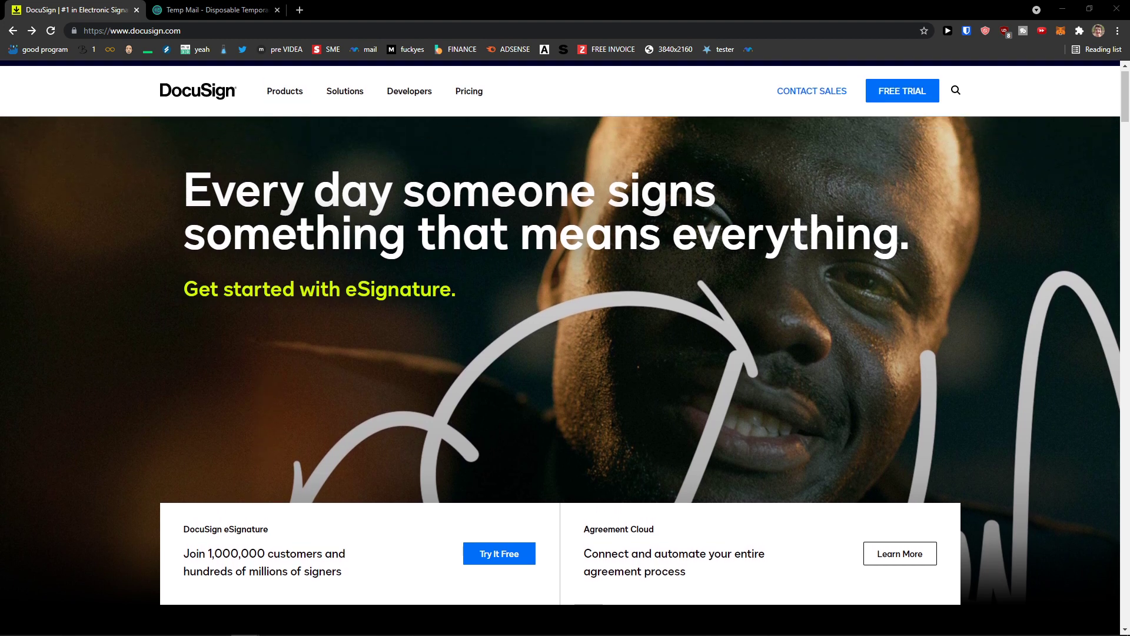
click(902, 90)
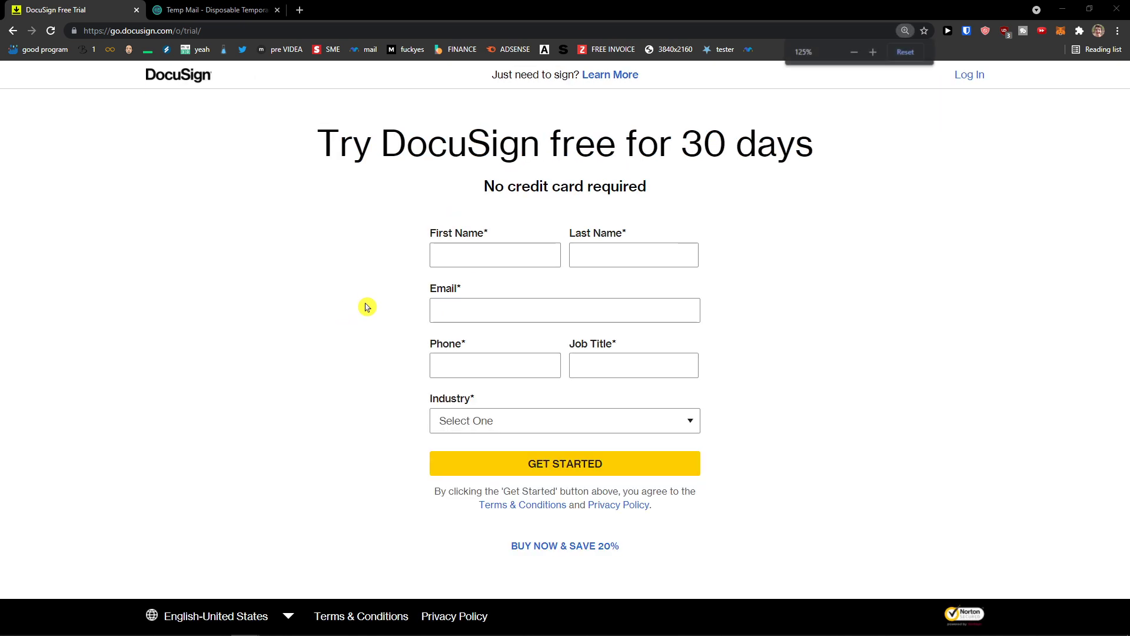
Step: Enlarge the page and enter the user's first and last name on the trial form
key(ctrl+plus)
key(ctrl+plus)
key(ctrl+plus)
click(432, 296)
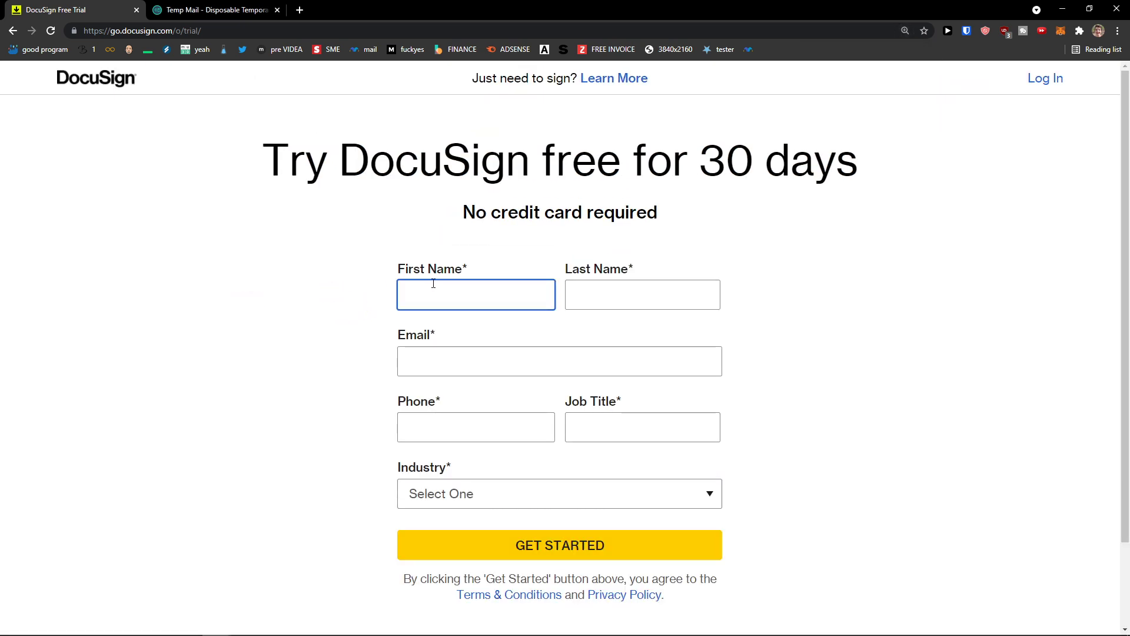
text(Marcus)
key(Tab)
text(S)
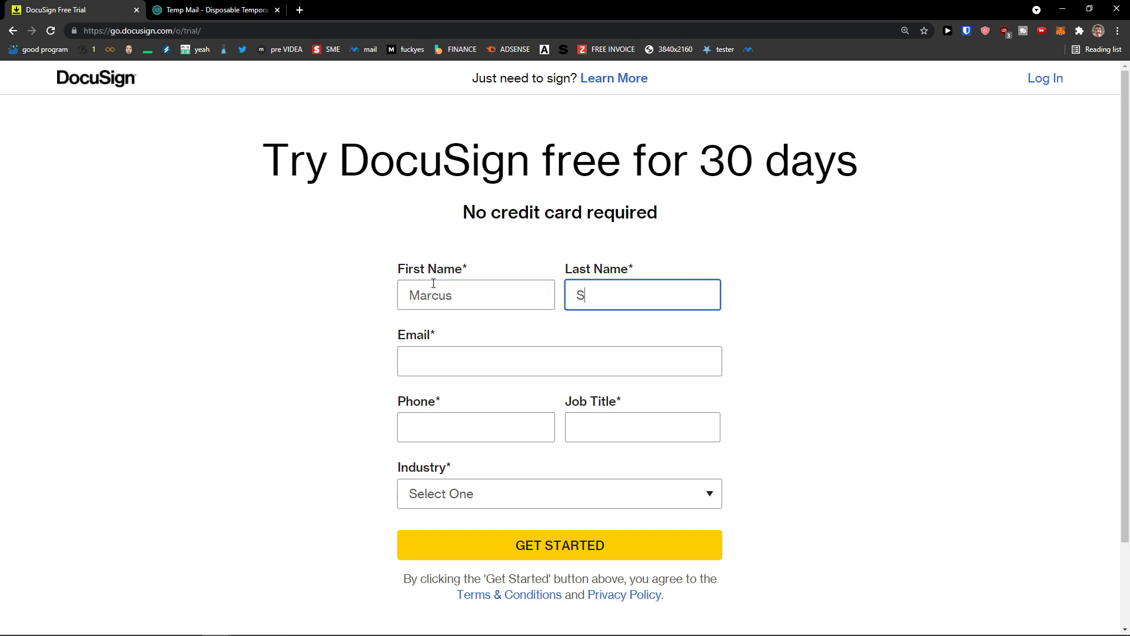
key(Tab)
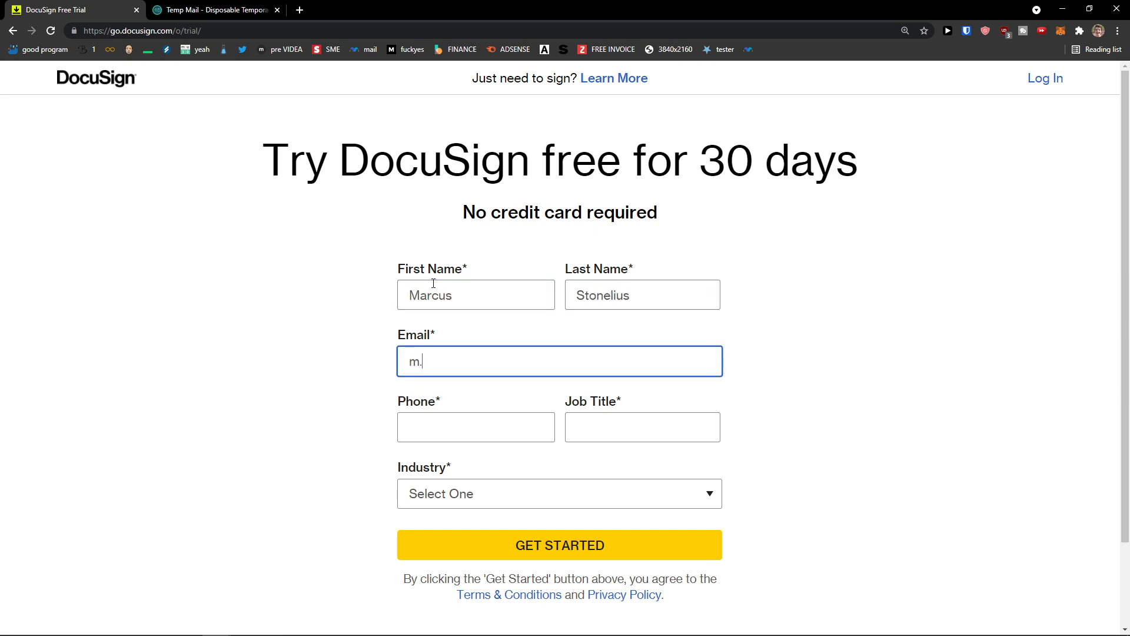
Step: Copy the disposable address from Temp Mail and paste it over the partial Email entry
click(253, 10)
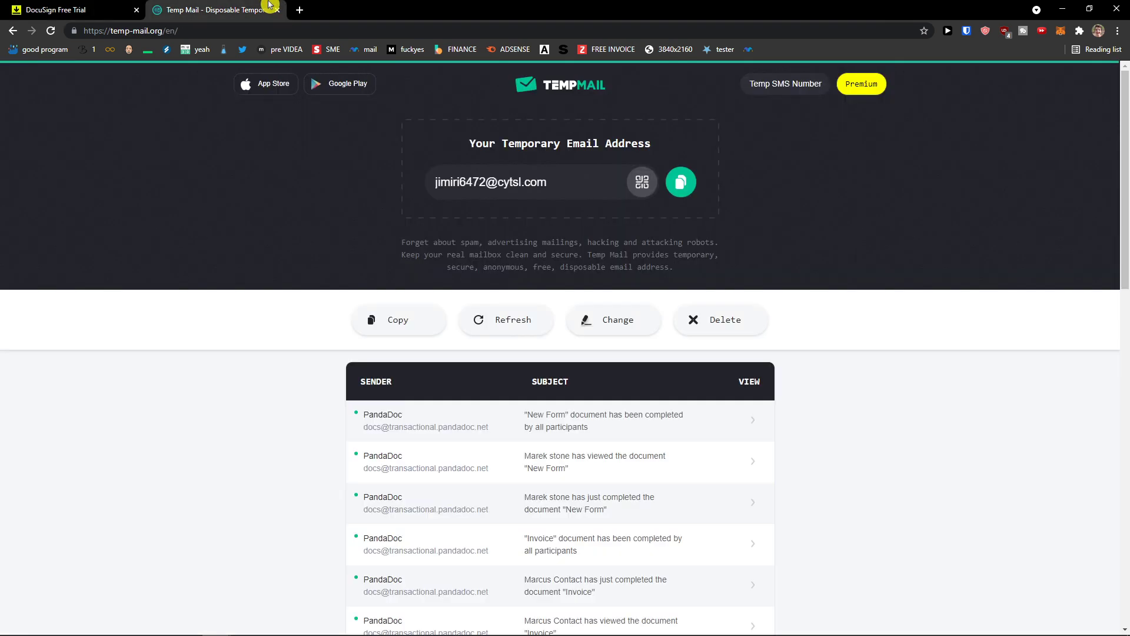
click(675, 188)
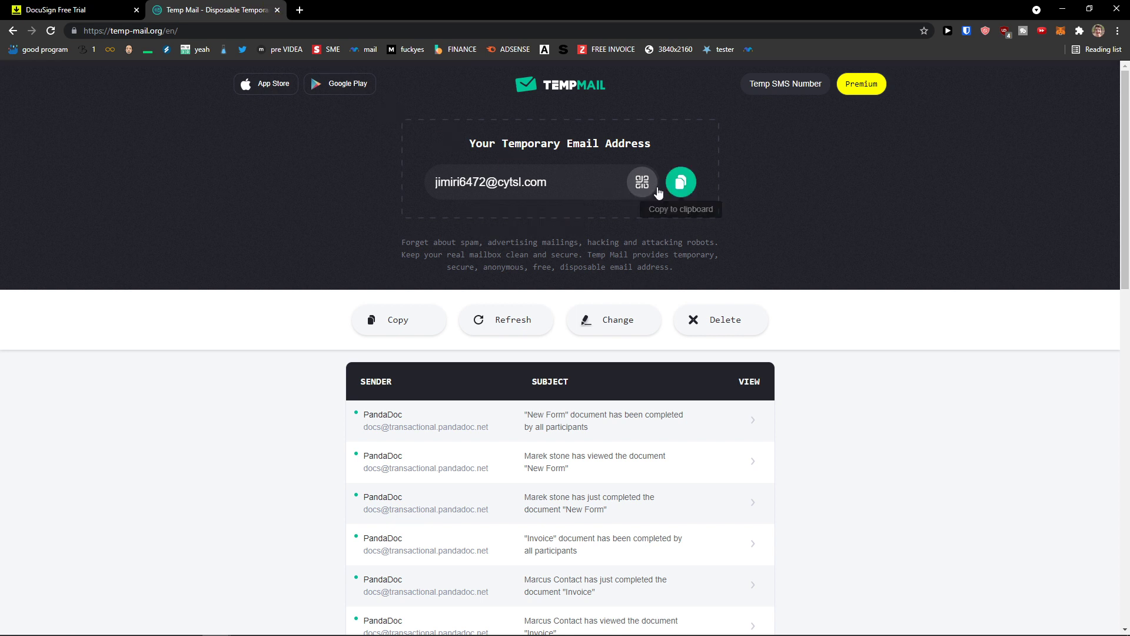
click(465, 328)
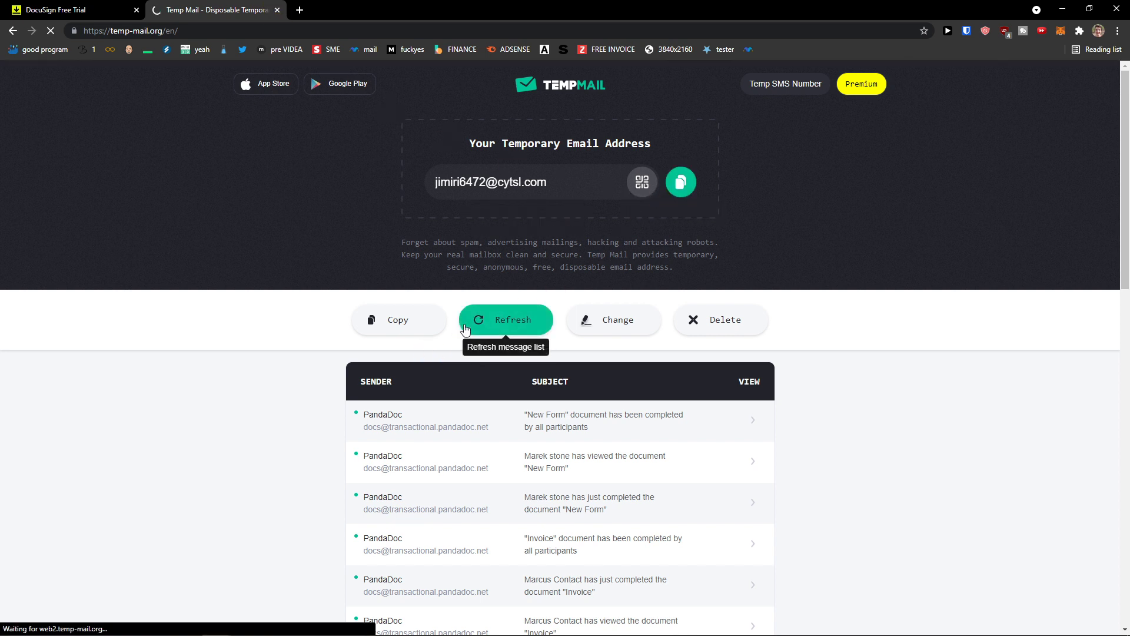
click(677, 186)
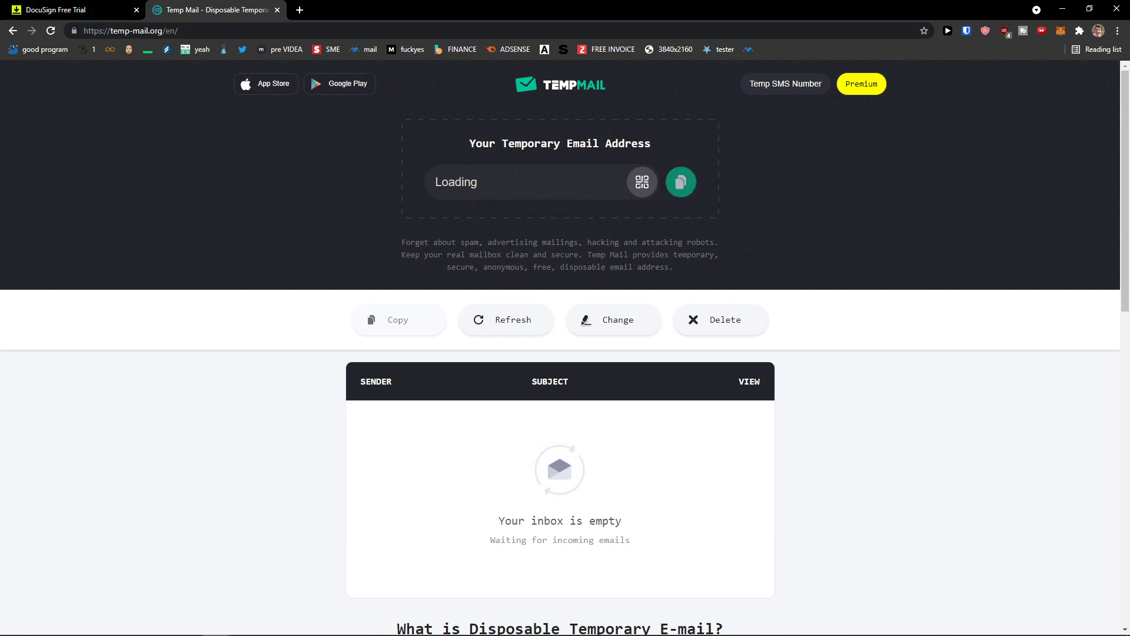
click(680, 199)
click(118, 10)
drag(539, 357, 278, 365)
key(ctrl+v)
click(491, 437)
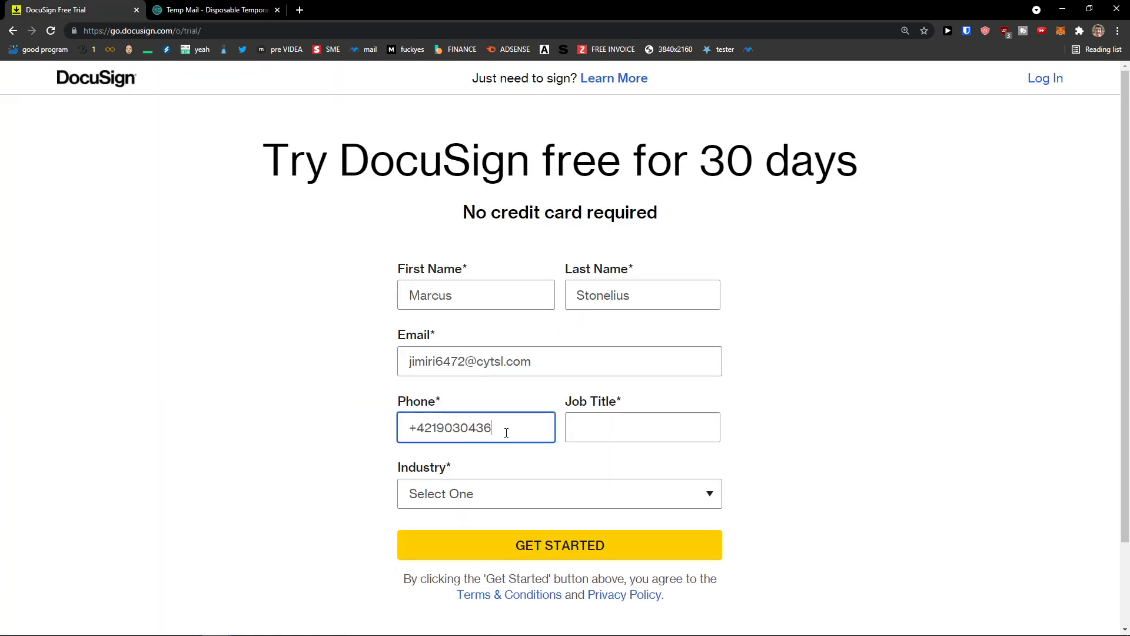
Step: Set job title CEO and industry Technology, then submit with GET STARTED
key(Tab)
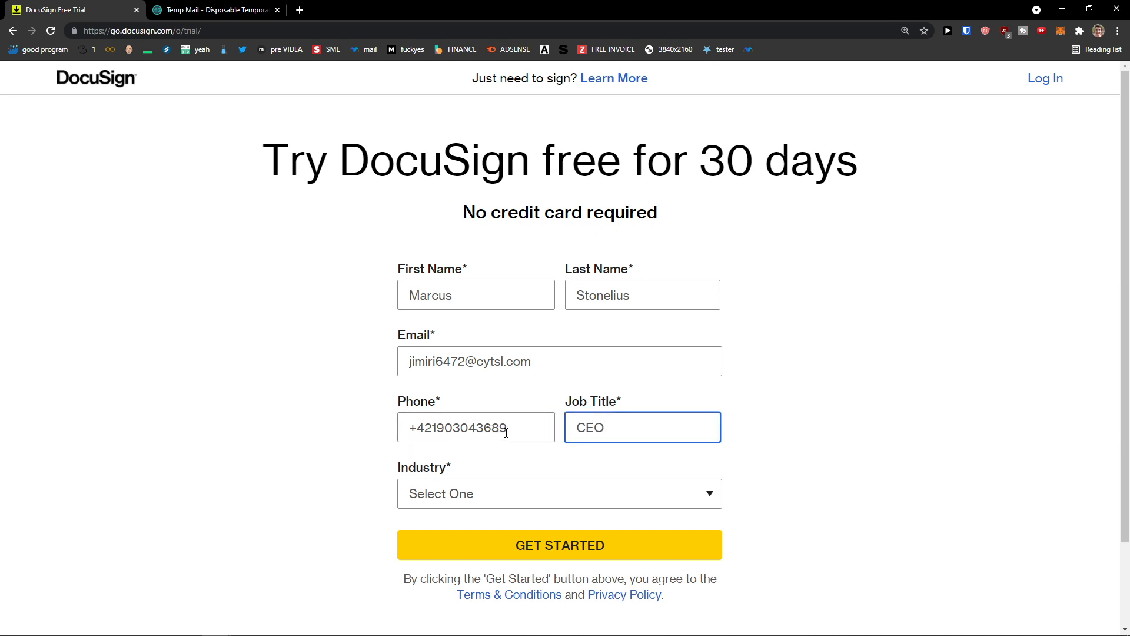
scroll(518, 447, down, 1)
click(528, 434)
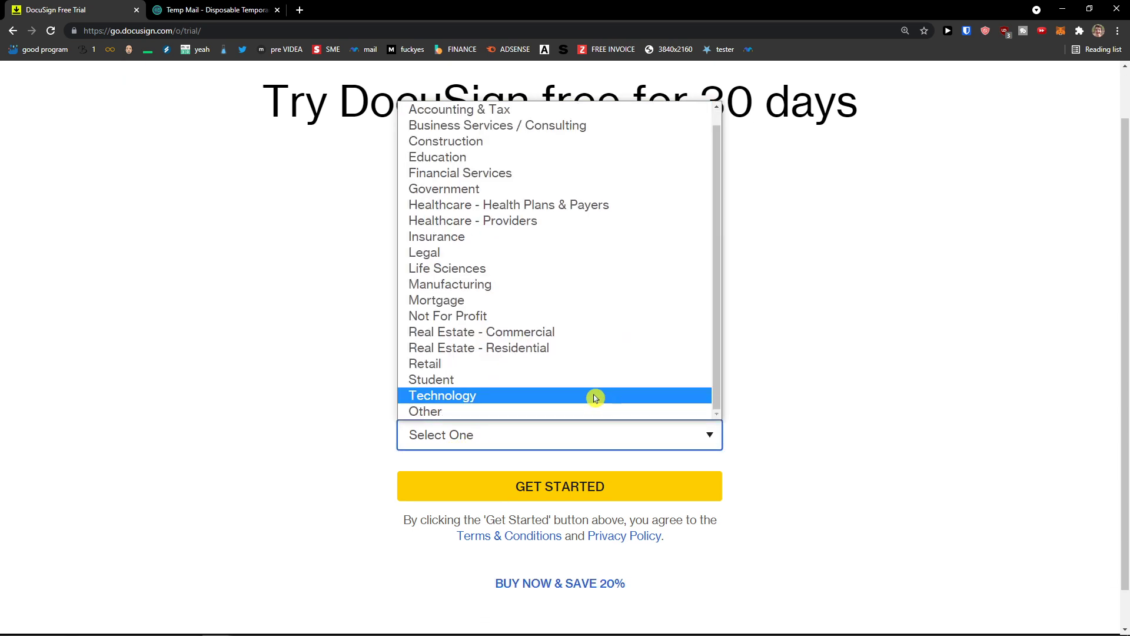
scroll(560, 369, down, 1)
scroll(548, 368, up, 1)
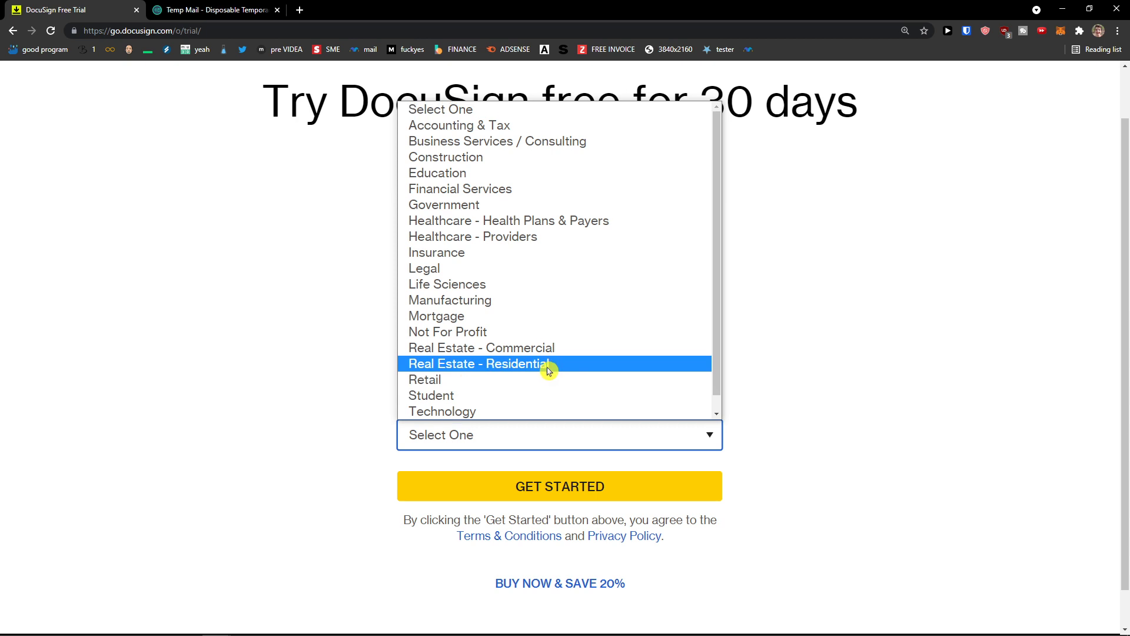
click(502, 416)
click(507, 485)
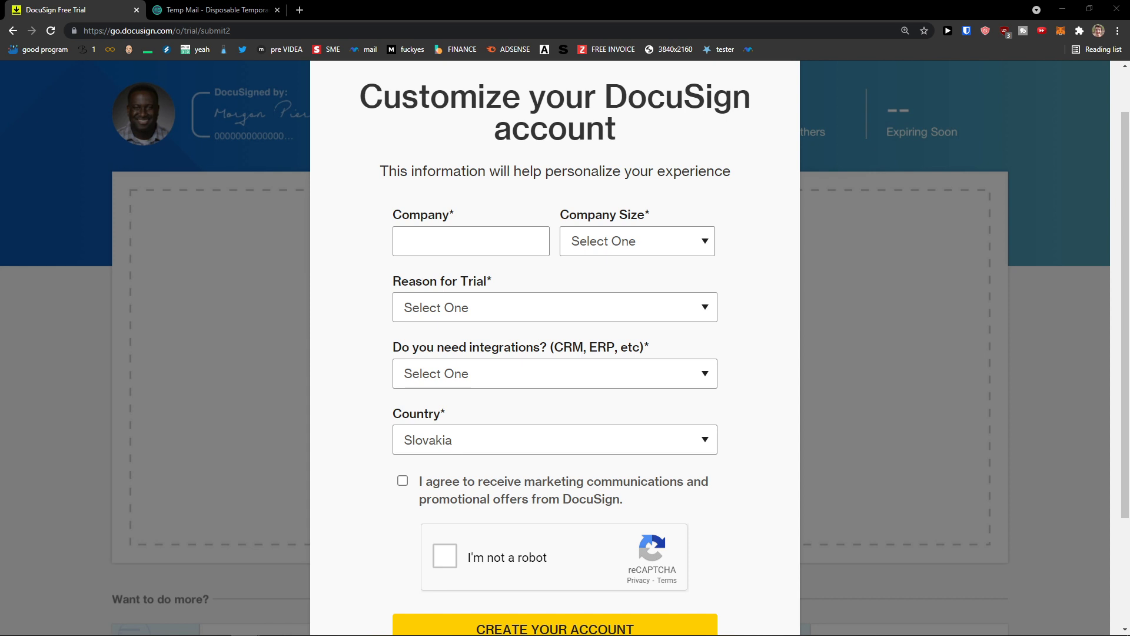
Step: Enter the company, choose 0-5 employees, 'evaluating it for my business', and integrations No
click(513, 248)
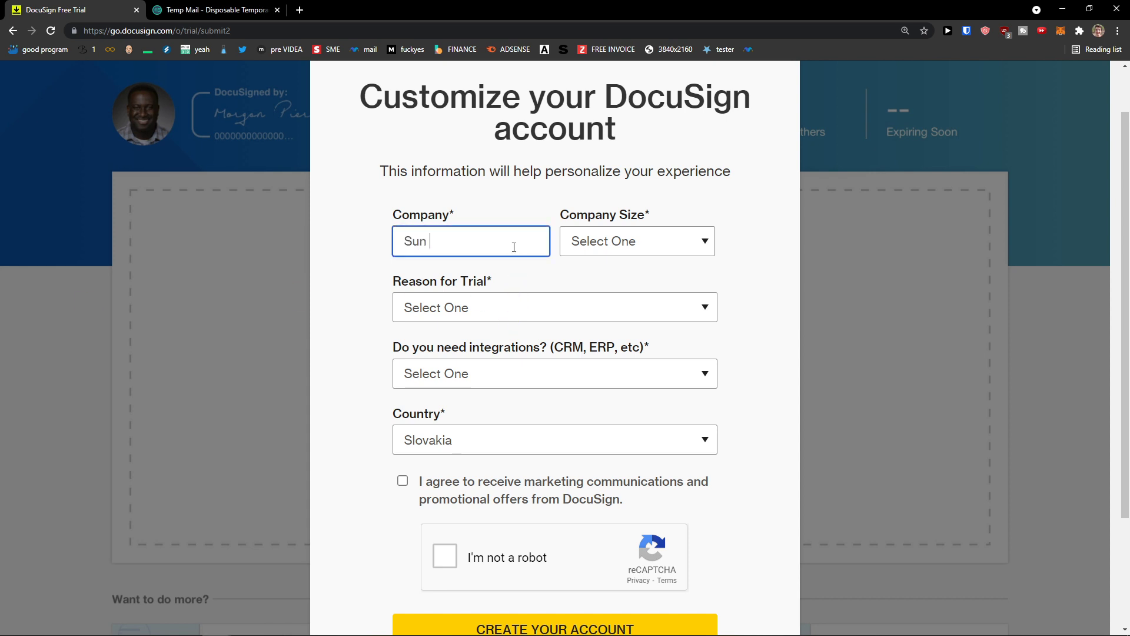
click(612, 241)
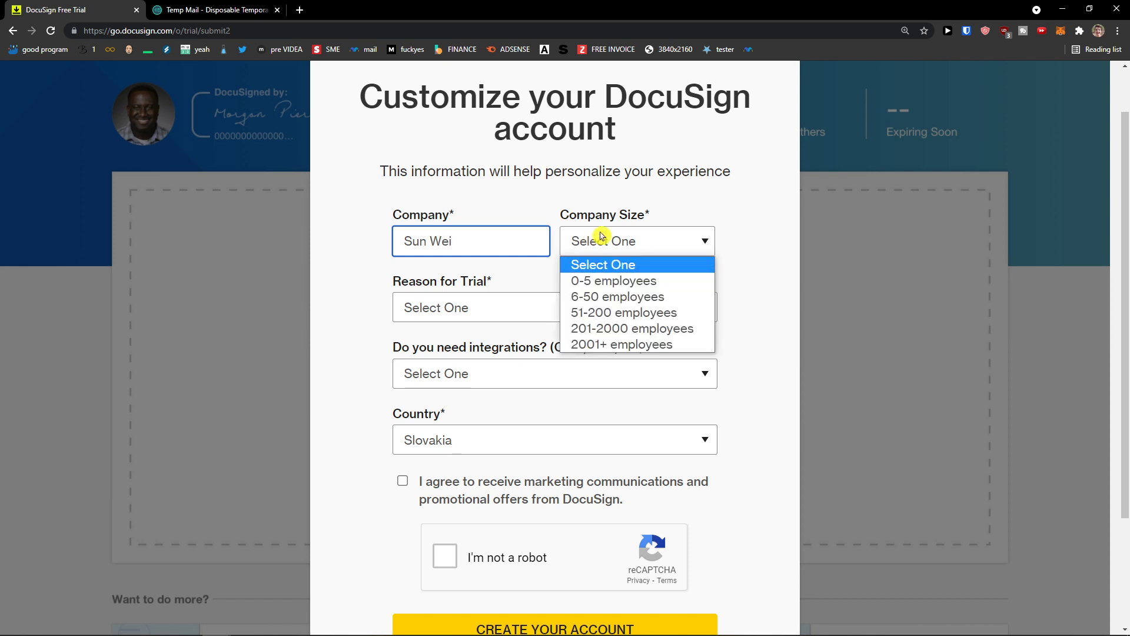
click(595, 280)
click(479, 308)
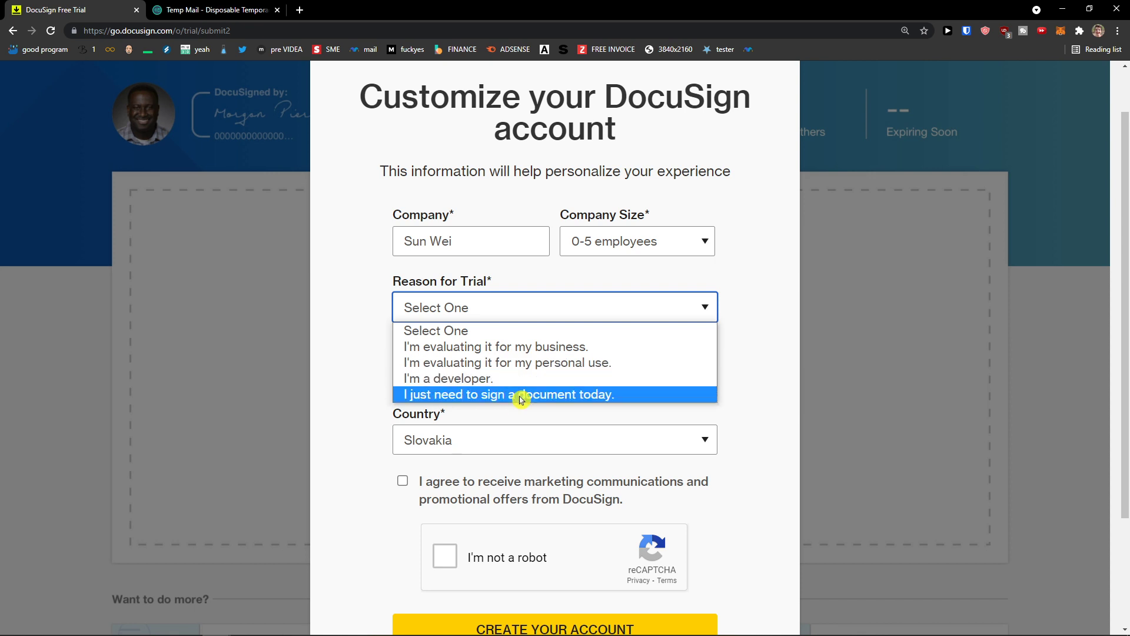
click(557, 348)
click(553, 377)
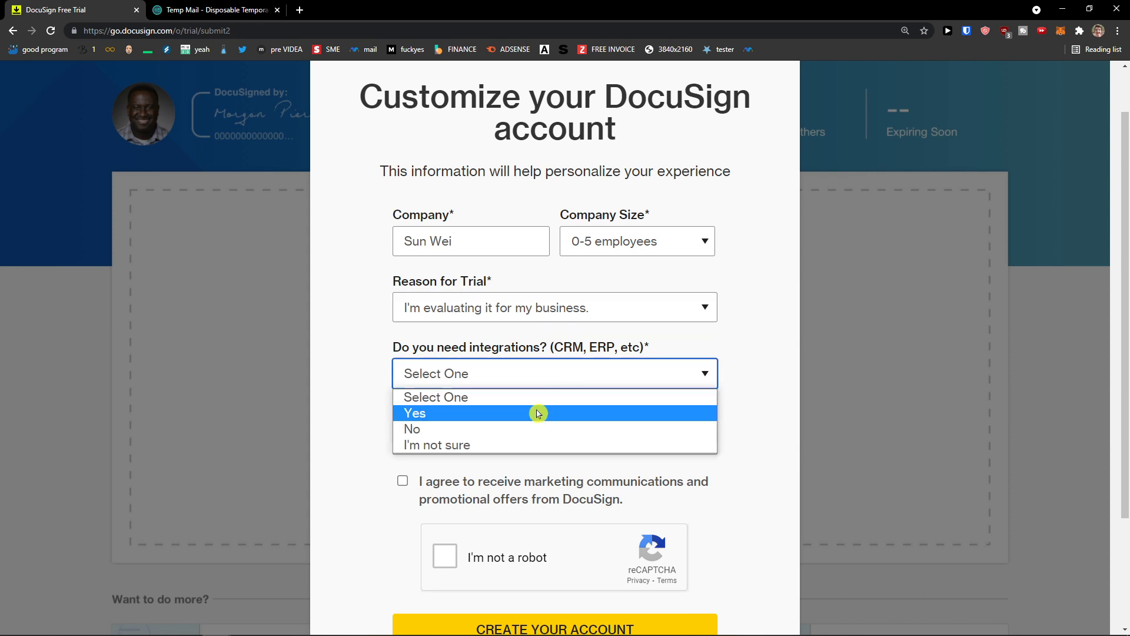
click(530, 429)
click(532, 373)
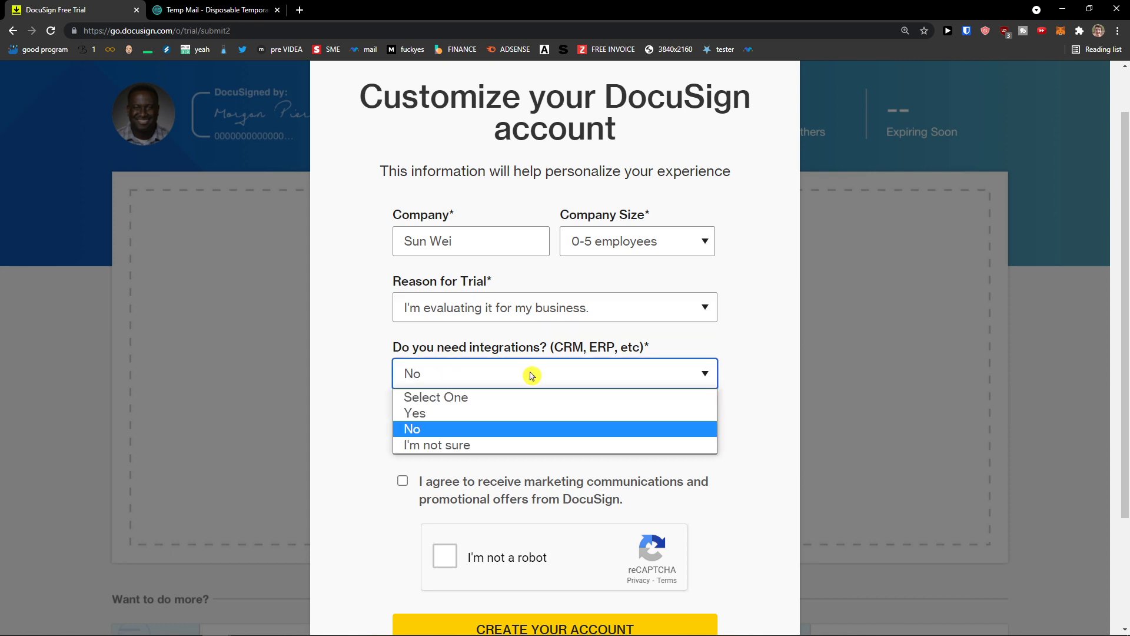
click(505, 414)
click(504, 373)
click(492, 429)
Step: Keep Slovakia as country, tick marketing consent and reCAPTCHA, and create the account
click(504, 440)
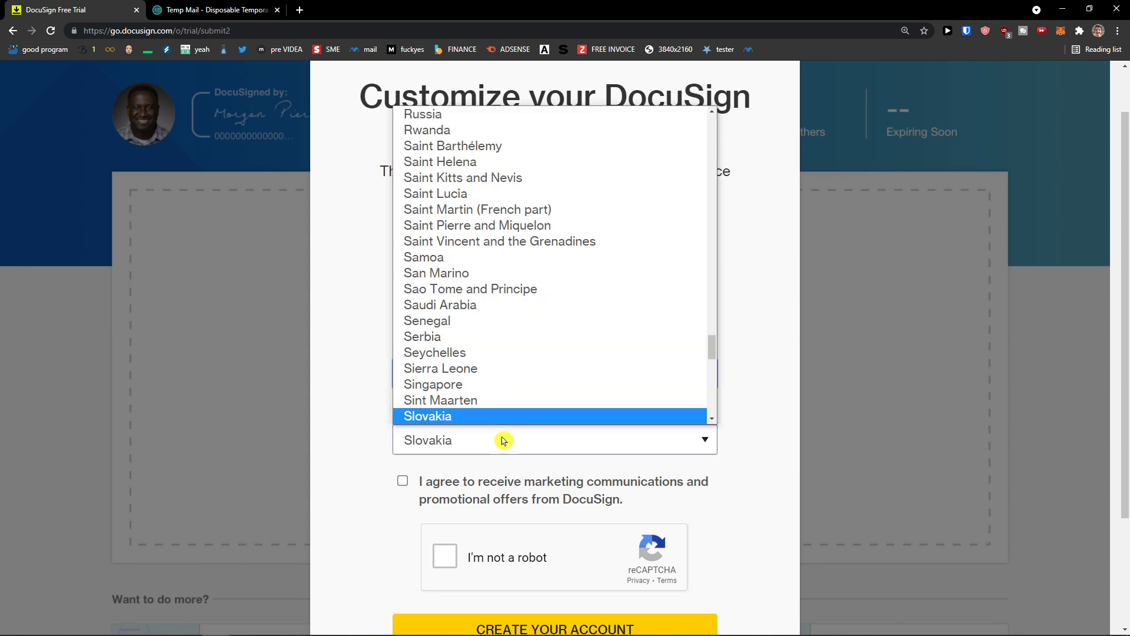
click(503, 441)
scroll(353, 445, down, 1)
click(402, 422)
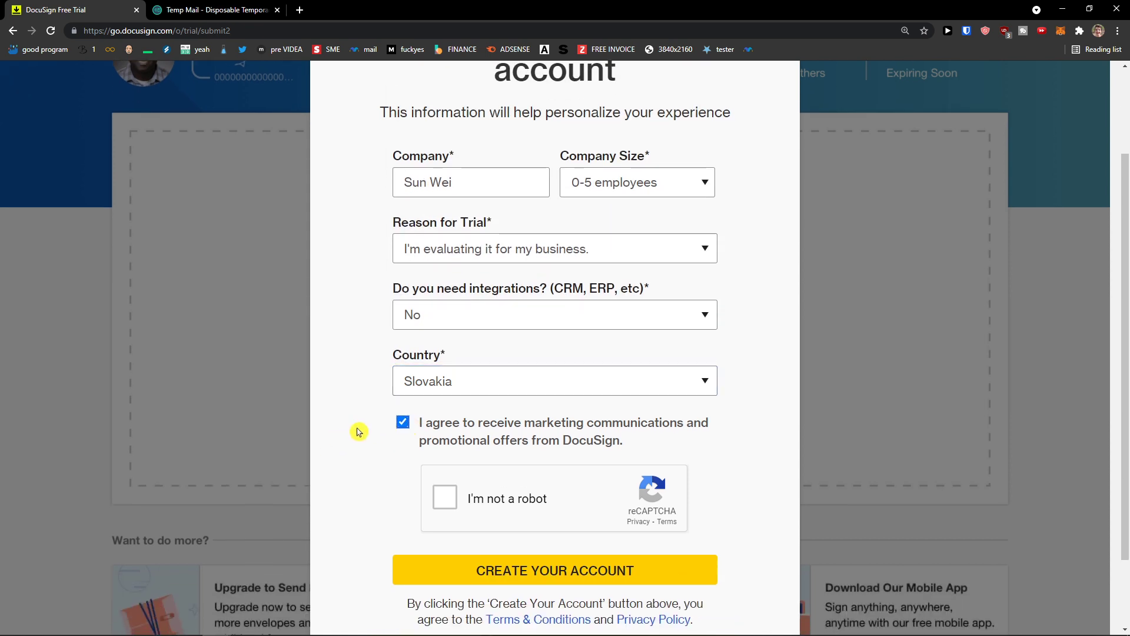
scroll(358, 432, down, 1)
click(446, 439)
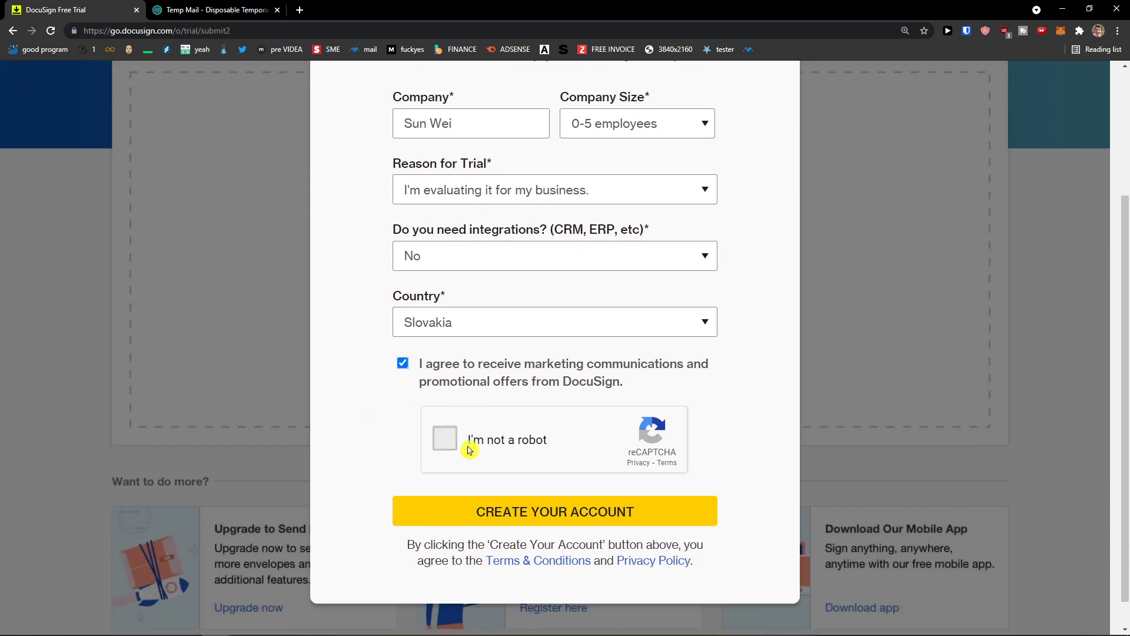
click(573, 512)
scroll(237, 451, up, 3)
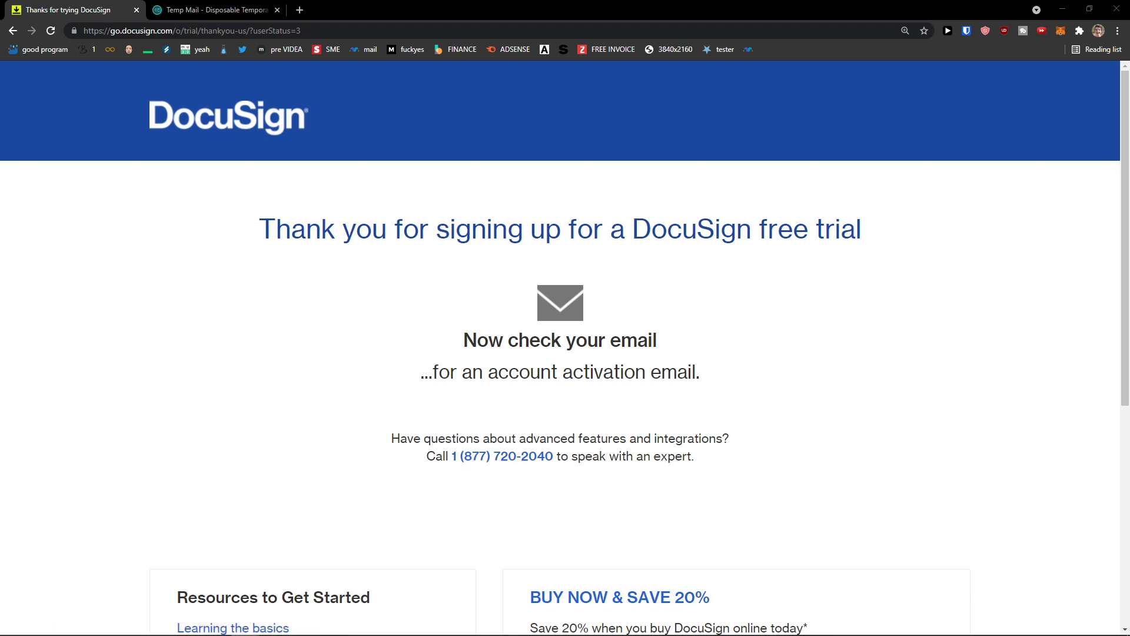
Step: Open DocuSign's Account Activation email in Temp Mail and follow its activation link
click(180, 9)
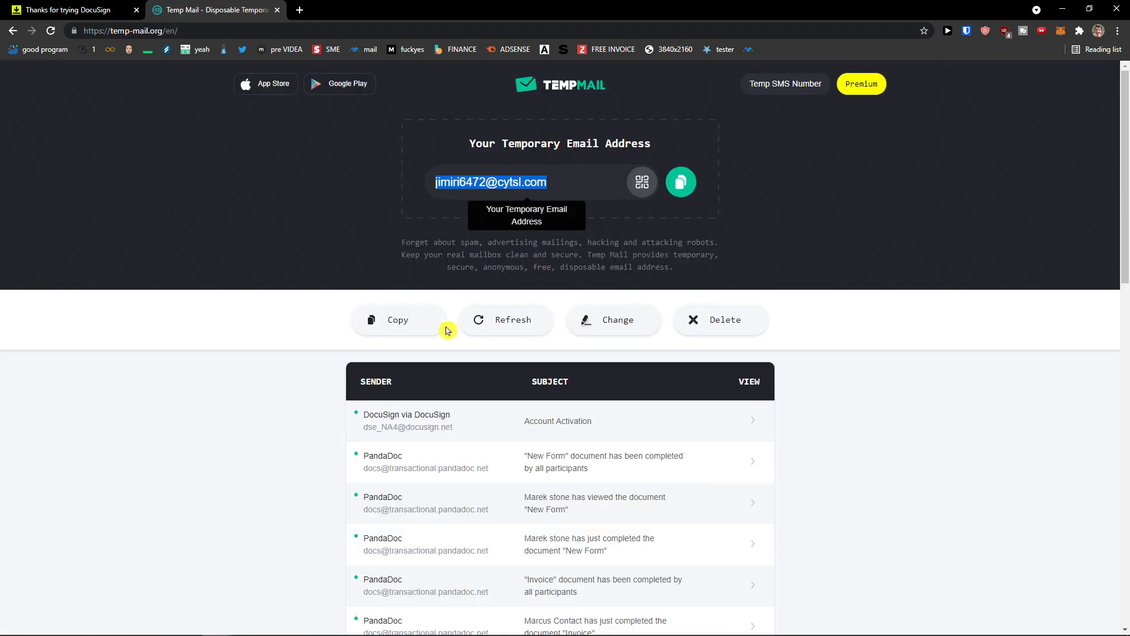
click(534, 426)
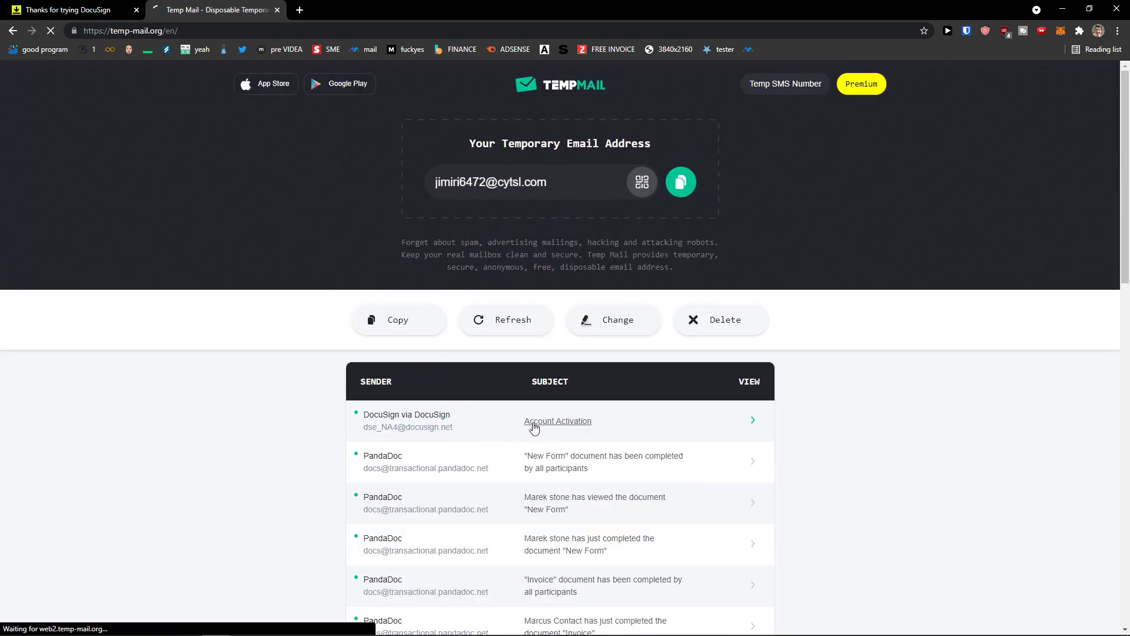
scroll(290, 434, down, 3)
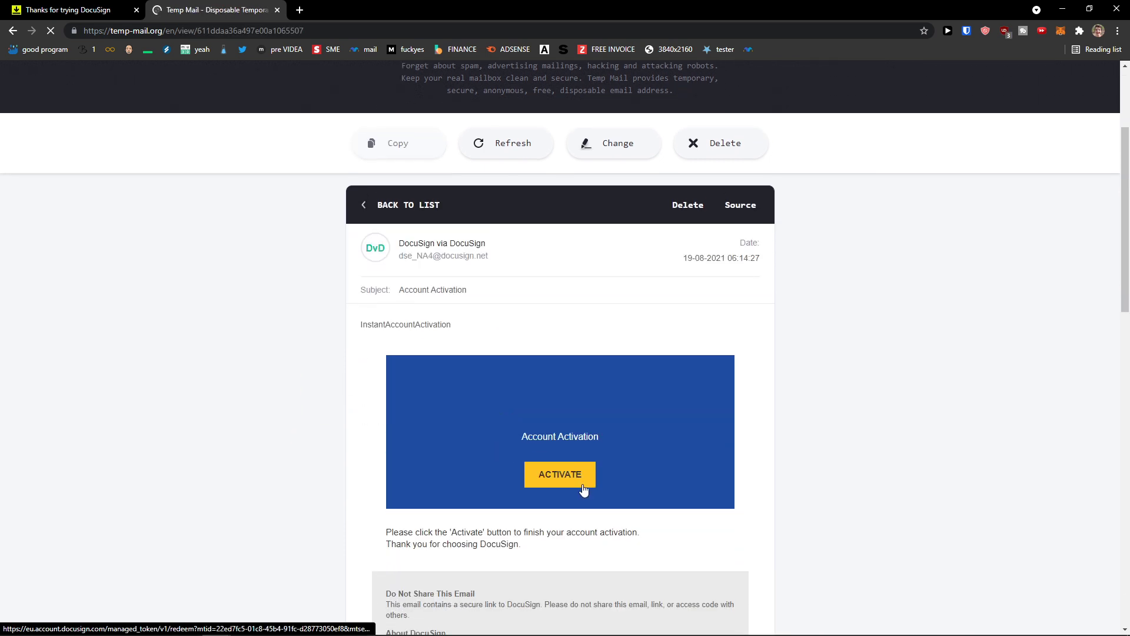
click(548, 489)
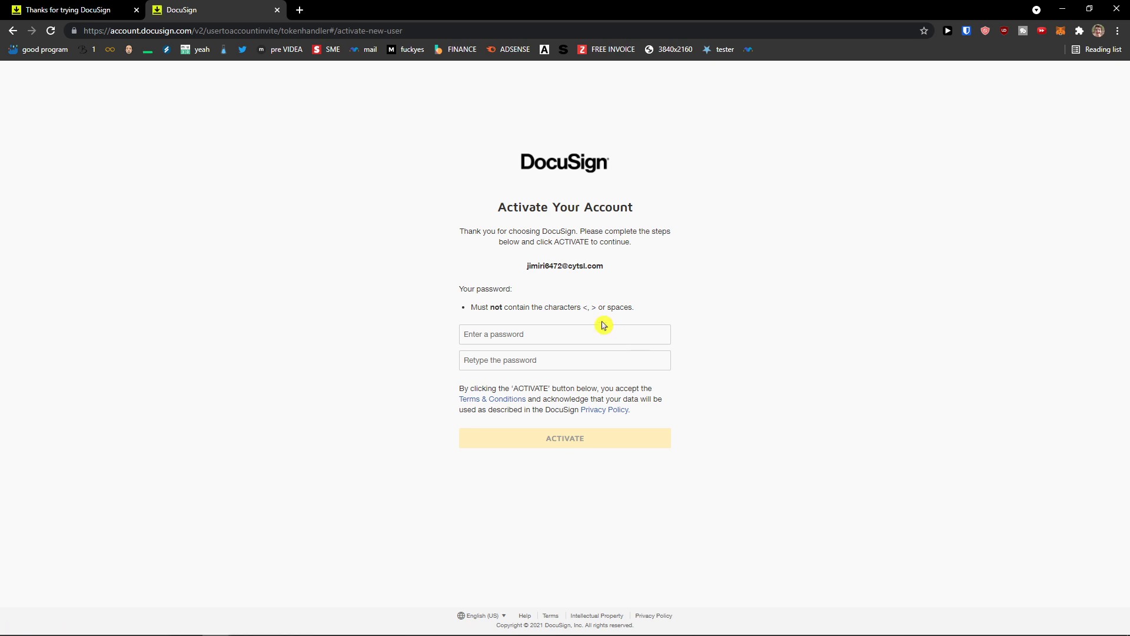
Step: Enter the new account password, confirm it, and activate the account
click(601, 332)
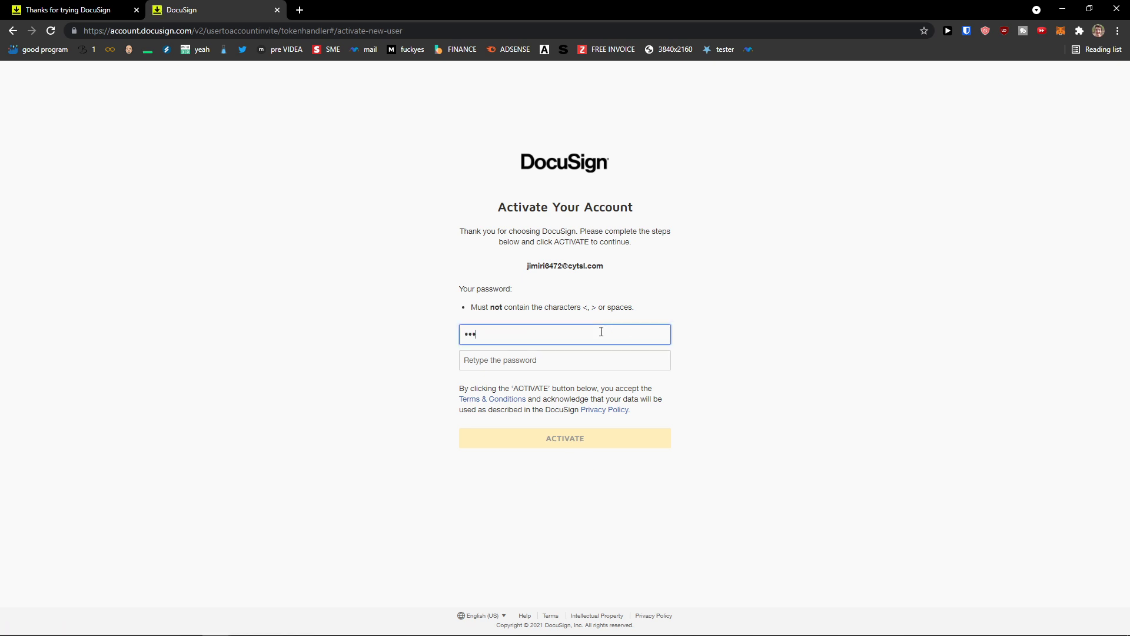
key(Tab)
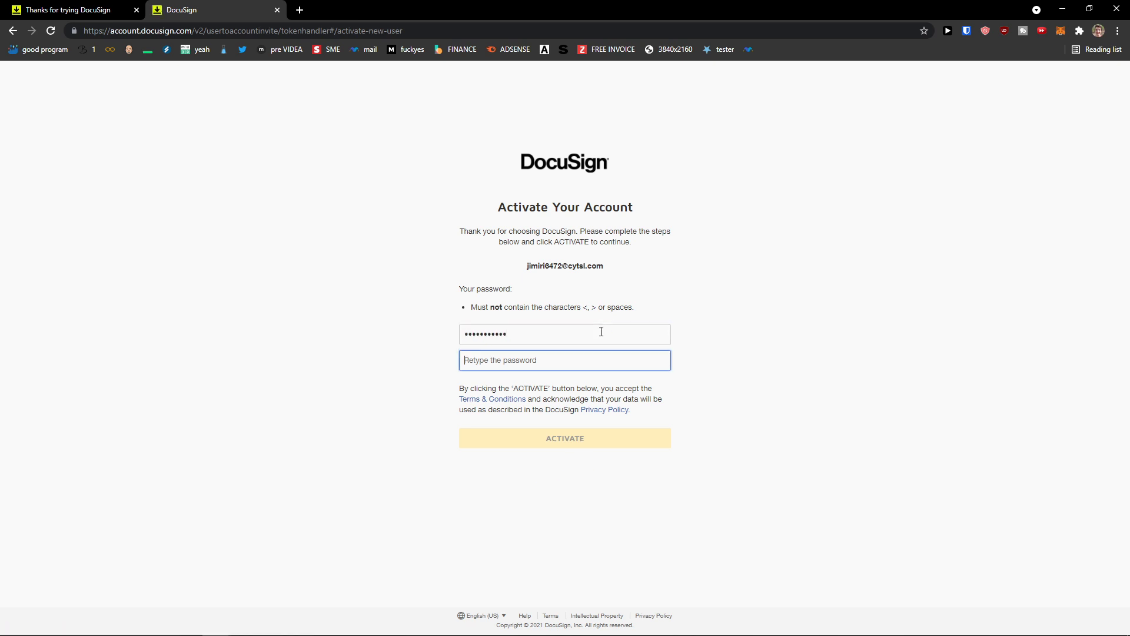
text(••)
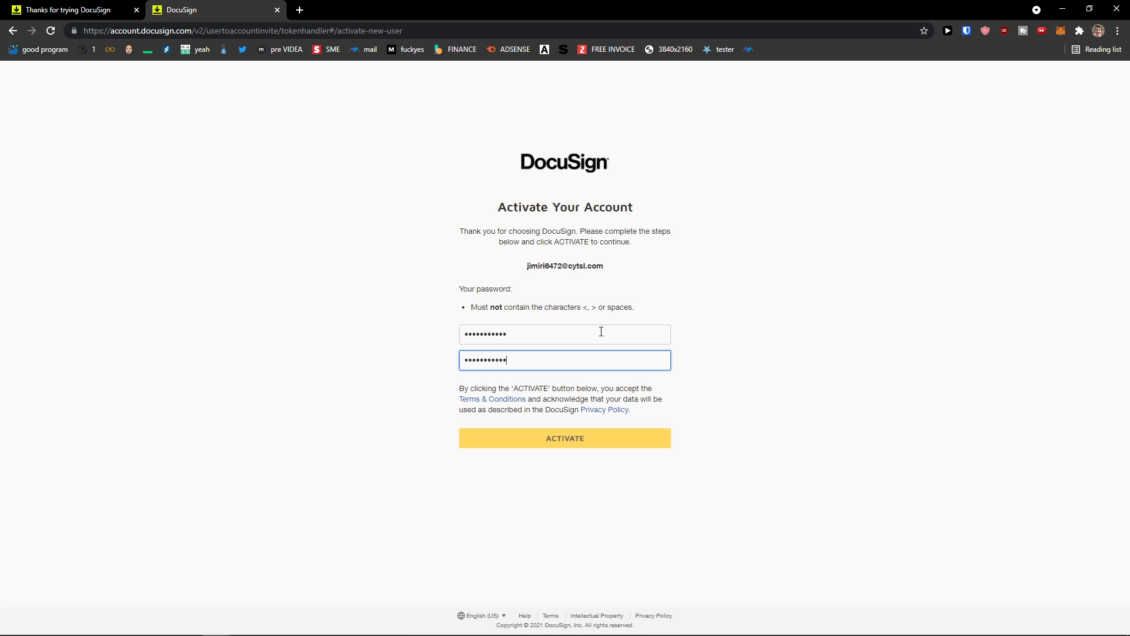
click(574, 436)
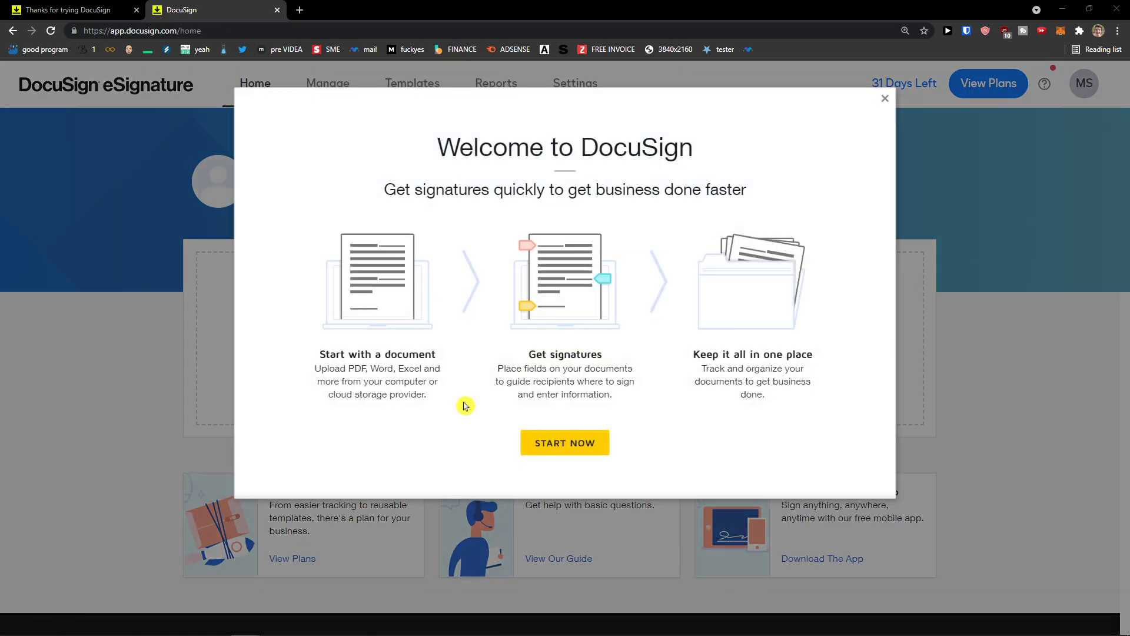
Step: Read the three welcome explanations, then start a new envelope with START NOW
drag(319, 354, 452, 394)
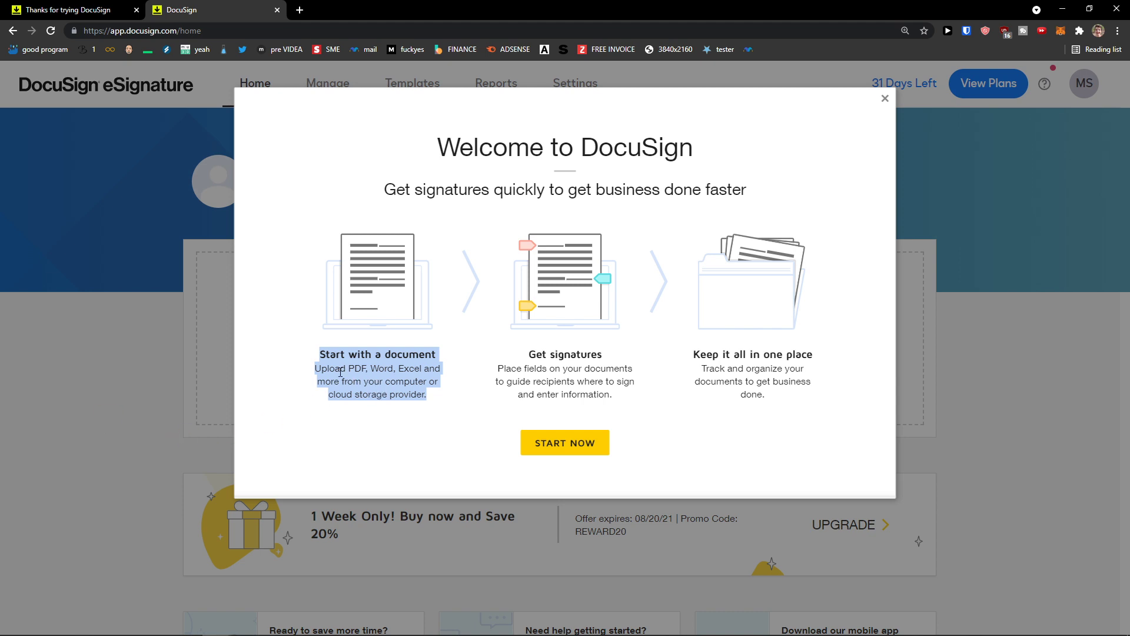
click(377, 389)
drag(529, 353, 621, 399)
click(744, 391)
drag(675, 352, 802, 391)
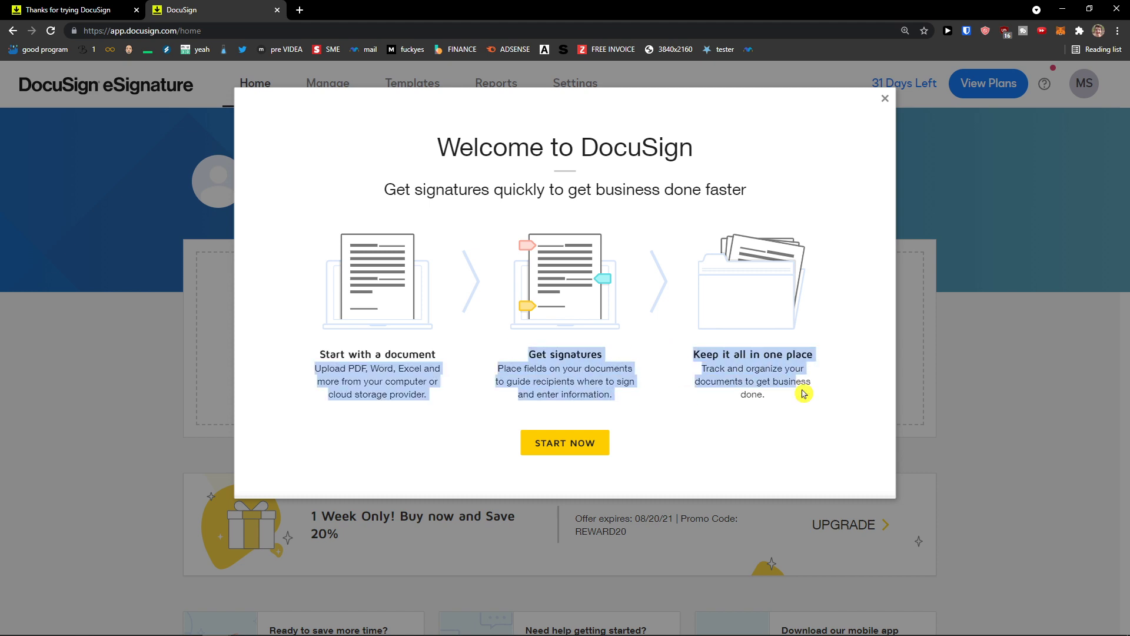
click(742, 423)
click(576, 440)
scroll(285, 477, down, 1)
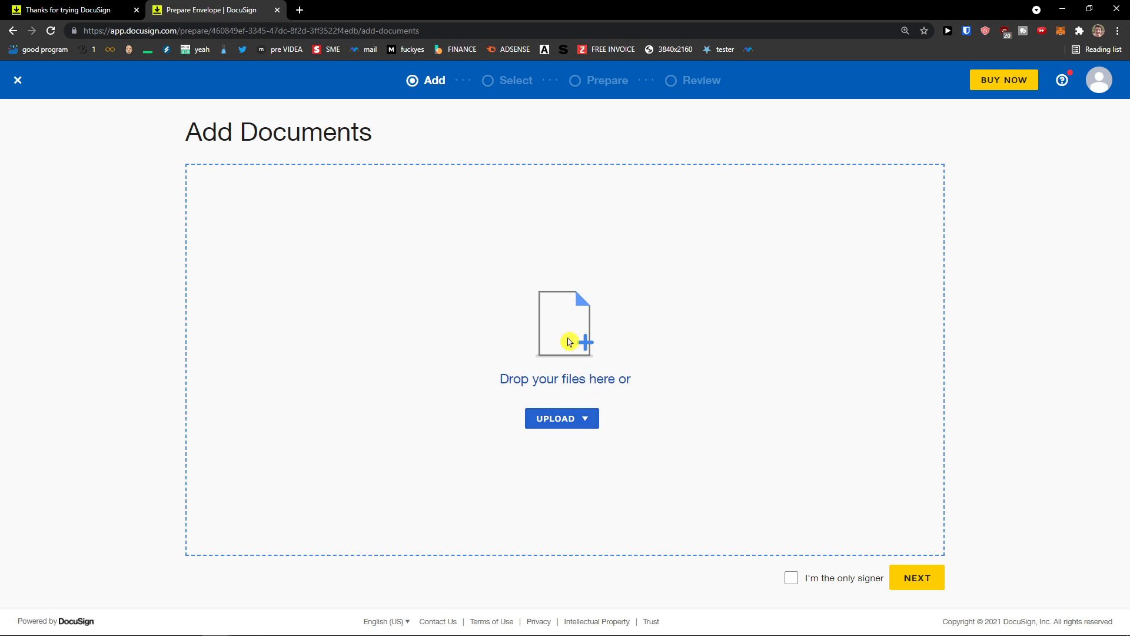
Step: Cancel the file upload, close the unsaved envelope, and return to the Home dashboard
click(569, 342)
key(Escape)
click(22, 83)
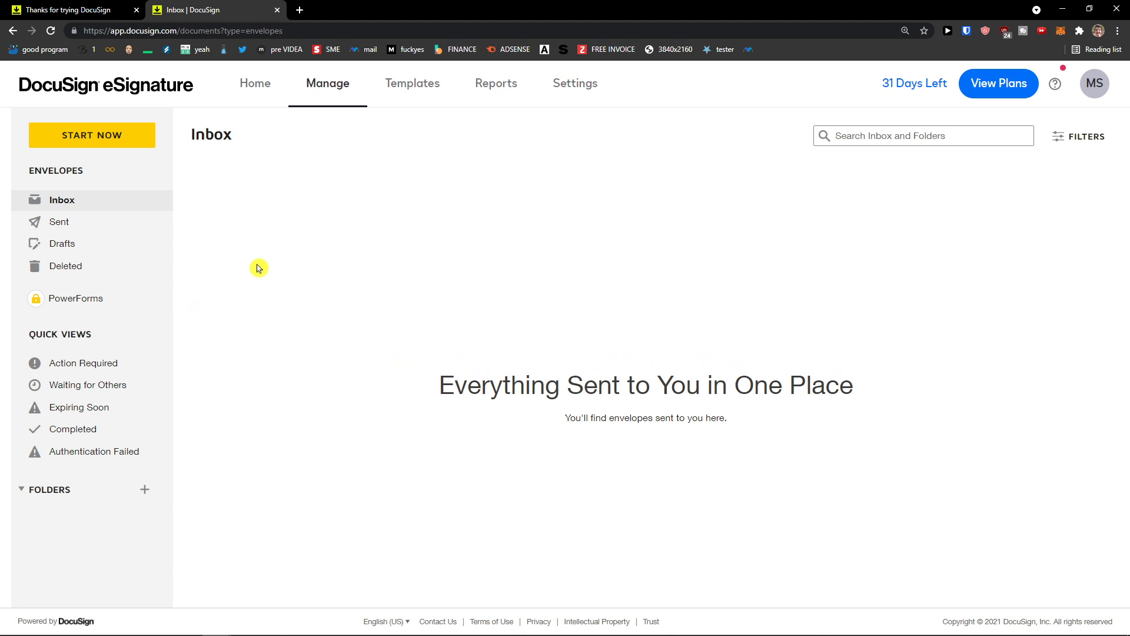
click(106, 85)
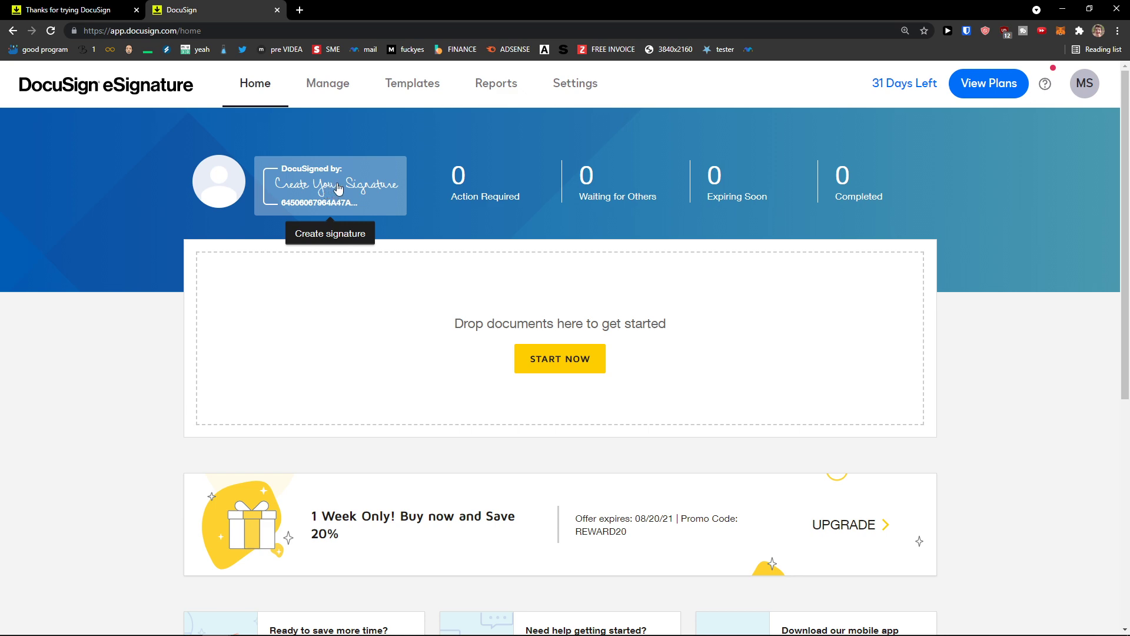
Step: Draw a first hand-drawn signature and initials, clearing the initials to redo them
click(338, 188)
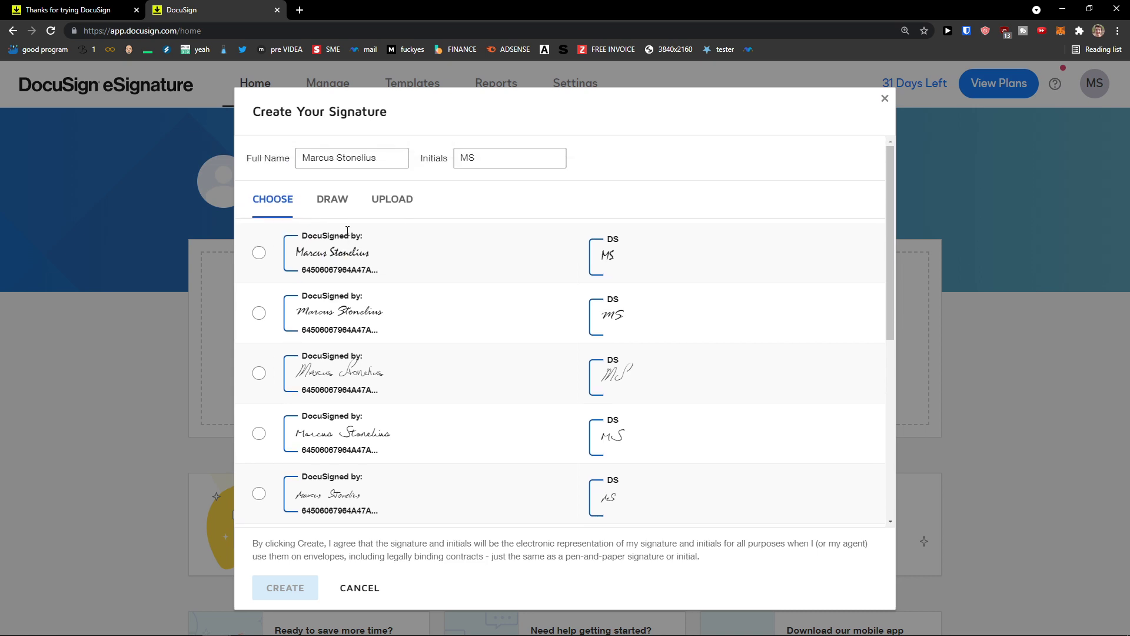
click(339, 201)
click(277, 200)
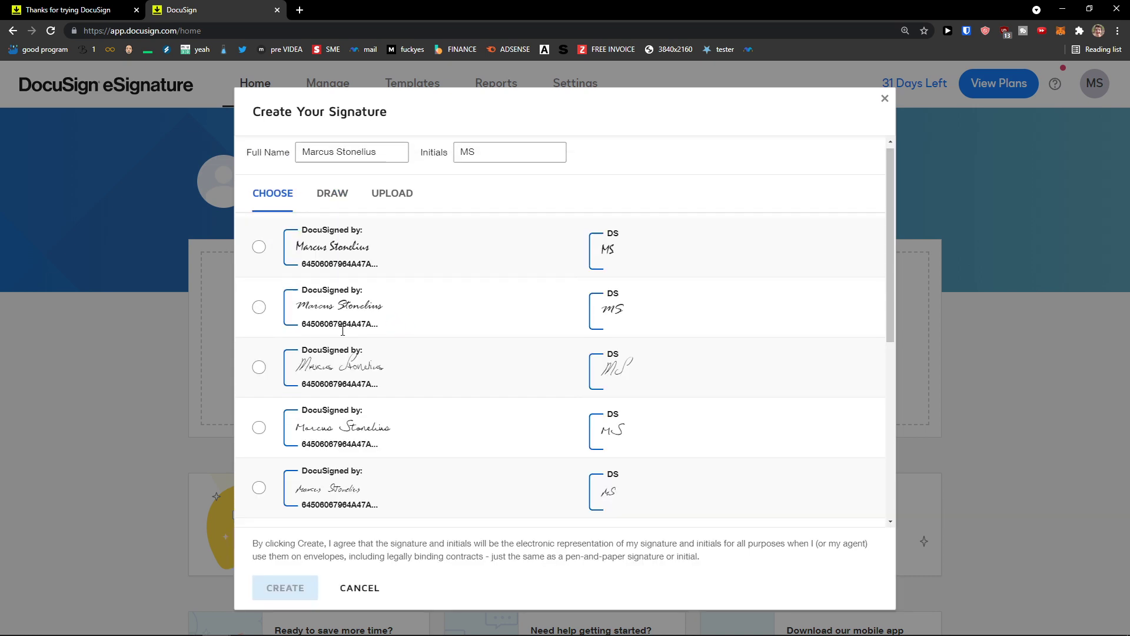
scroll(596, 370, down, 3)
scroll(596, 370, up, 3)
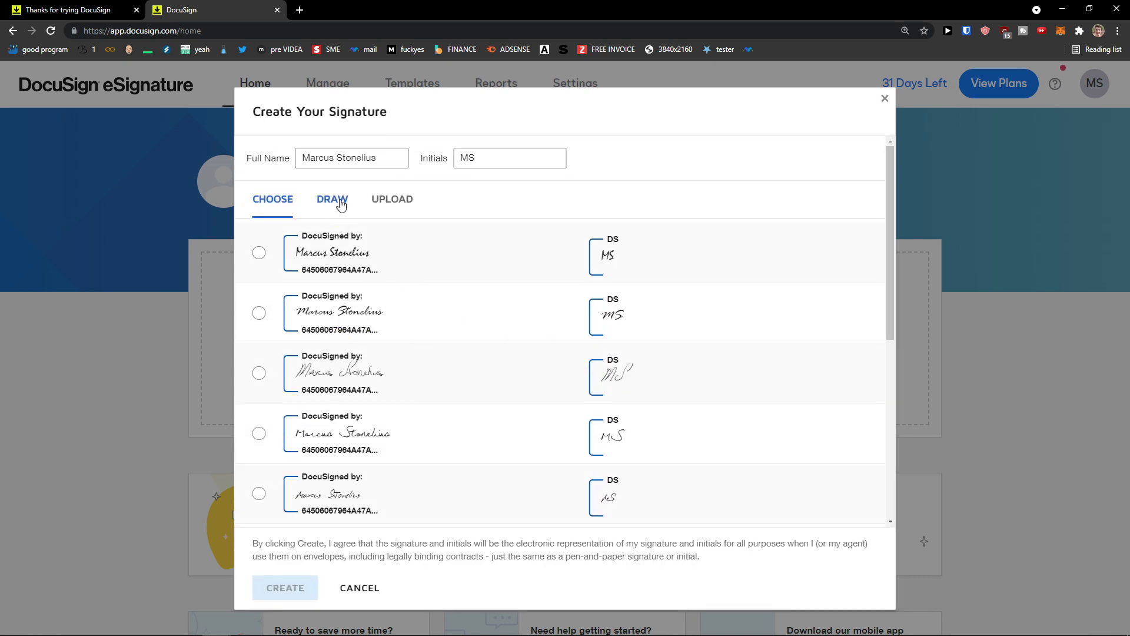
click(340, 201)
mouse_move(383, 333)
mouse_down()
mouse_move(385, 292)
mouse_move(427, 327)
mouse_move(505, 288)
mouse_up()
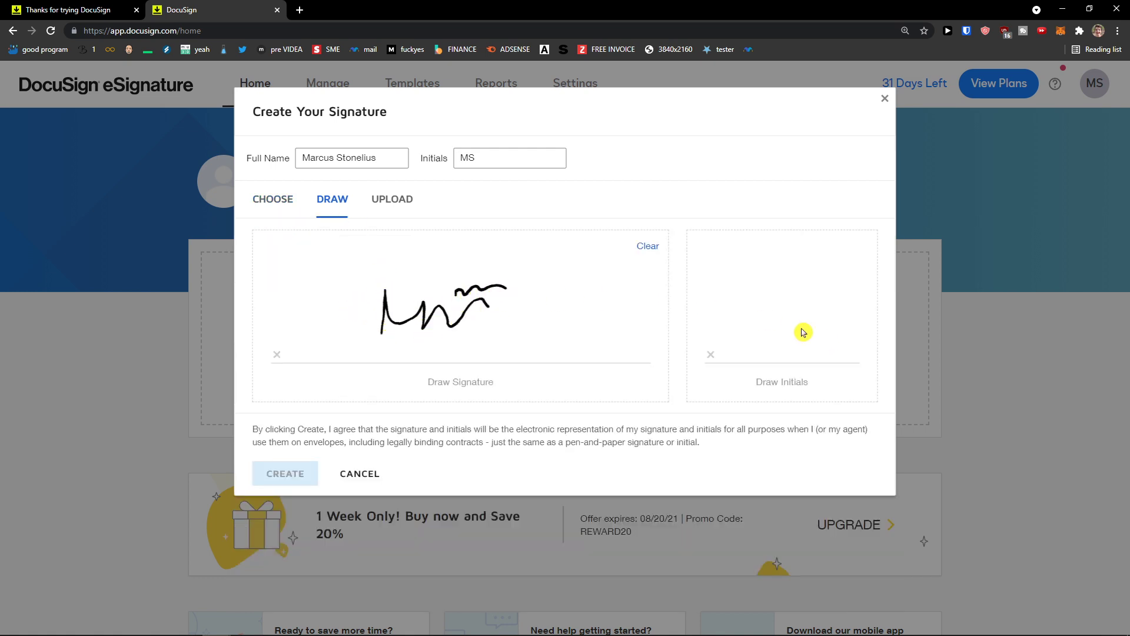
drag(776, 339, 813, 309)
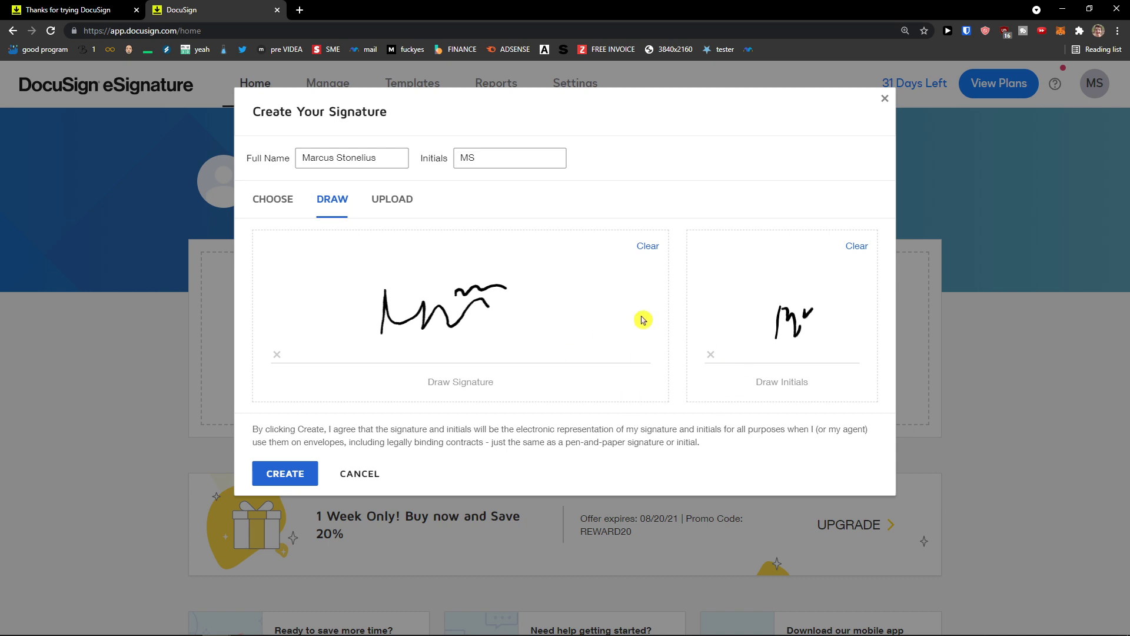
click(856, 246)
mouse_move(783, 297)
mouse_down()
mouse_move(787, 320)
mouse_move(789, 301)
mouse_move(759, 298)
mouse_move(789, 317)
mouse_move(805, 310)
mouse_up()
click(857, 246)
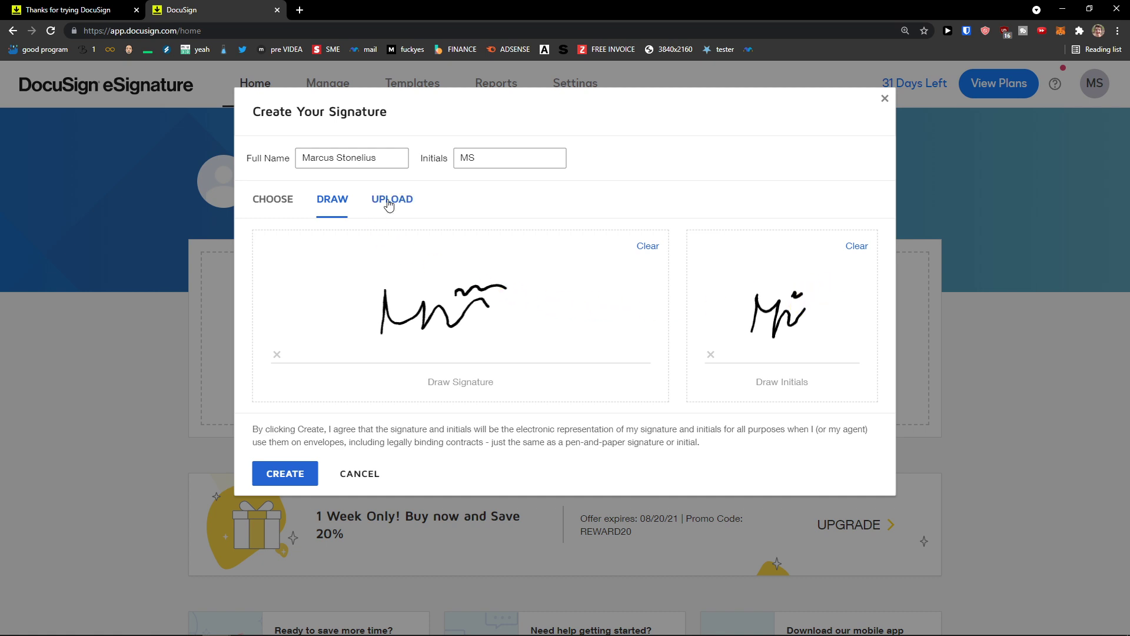
Step: Redraw the signature and initials on fresh pads and save them with CREATE
click(388, 203)
click(344, 207)
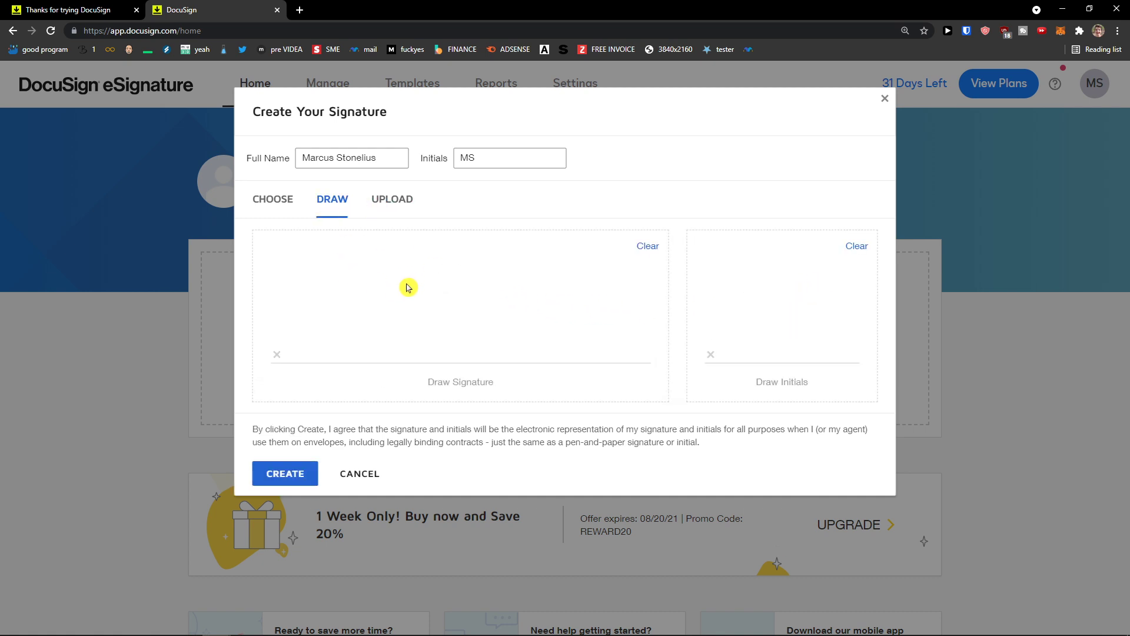
mouse_move(436, 288)
mouse_down()
mouse_move(436, 328)
mouse_move(501, 297)
mouse_move(513, 305)
mouse_up()
mouse_move(782, 311)
mouse_down()
mouse_move(790, 318)
mouse_move(769, 316)
mouse_move(797, 327)
mouse_up()
click(856, 246)
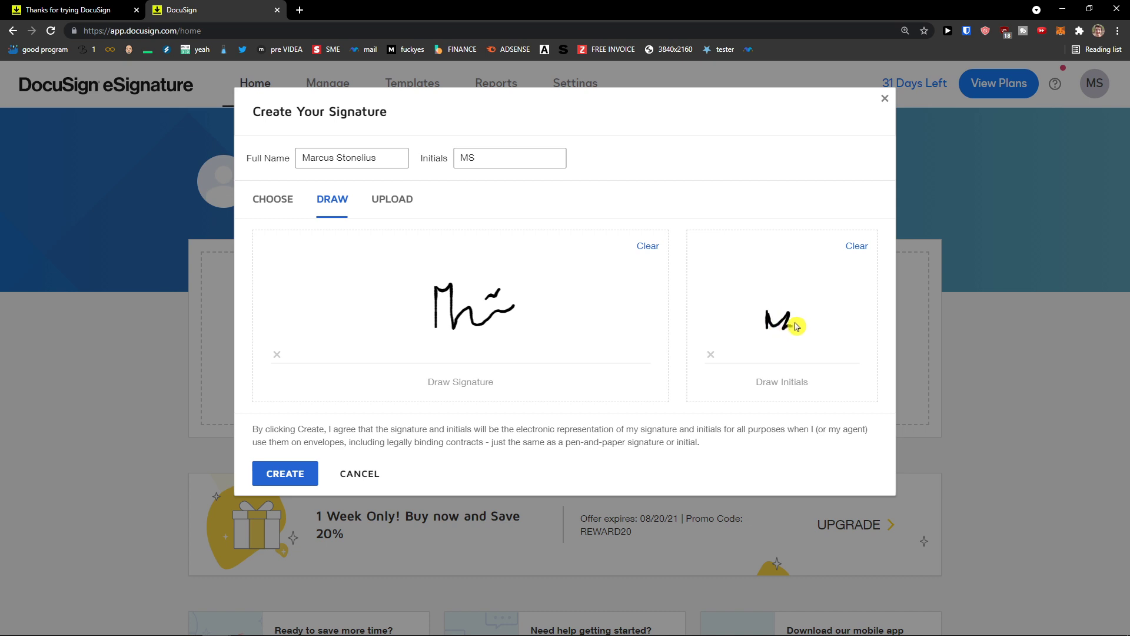
click(795, 314)
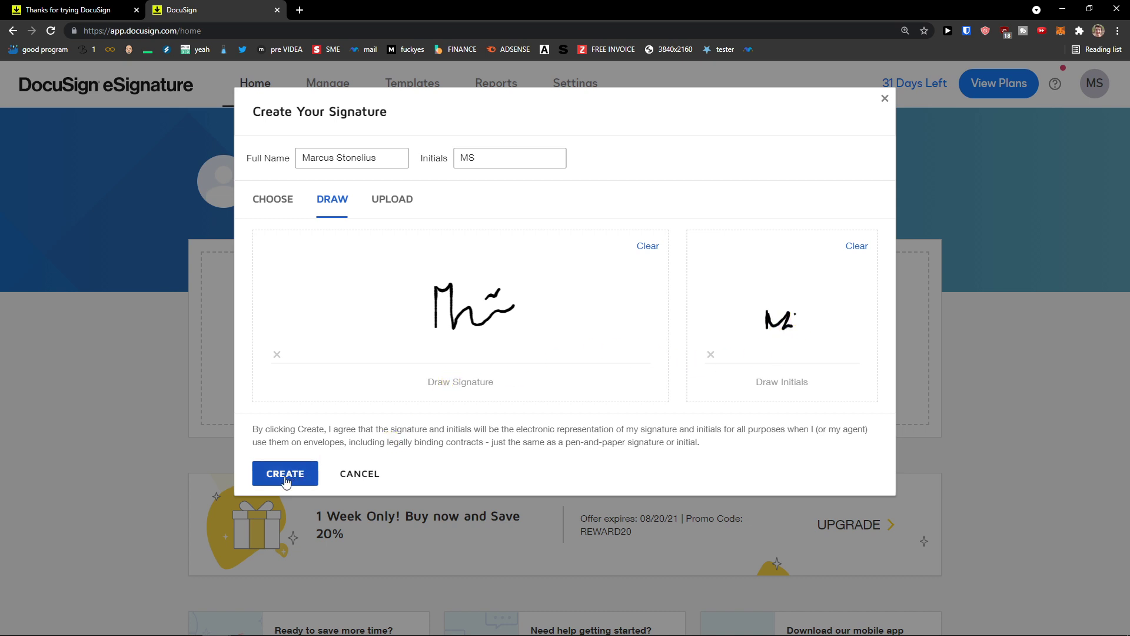
click(285, 479)
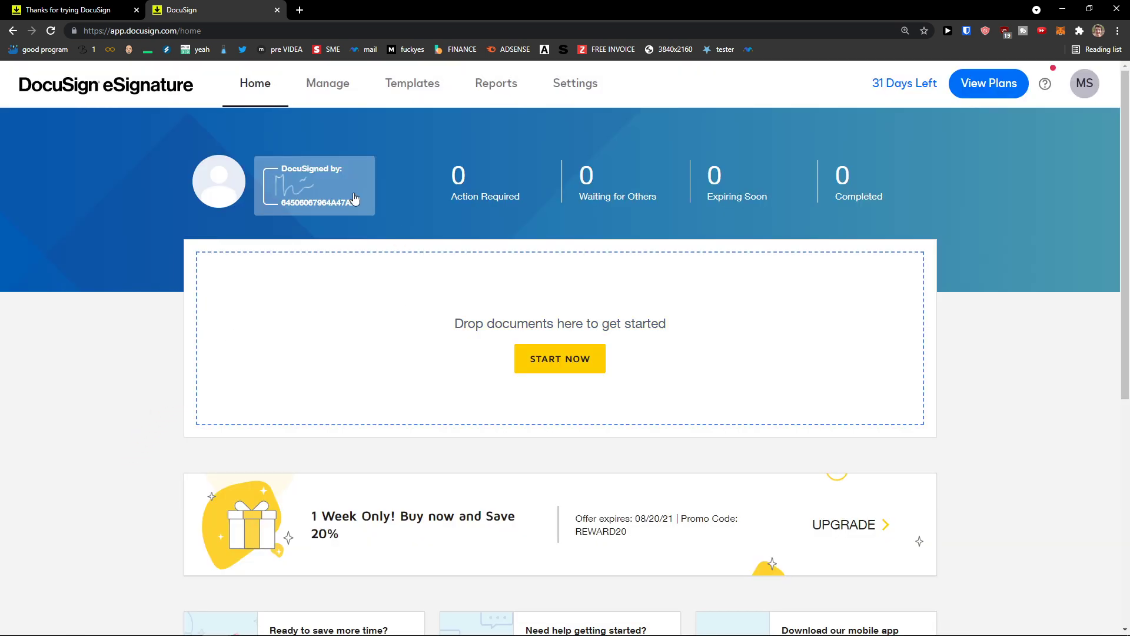
Step: Open the envelope inbox, start a new envelope, and discard it unsaved
scroll(318, 222, down, 2)
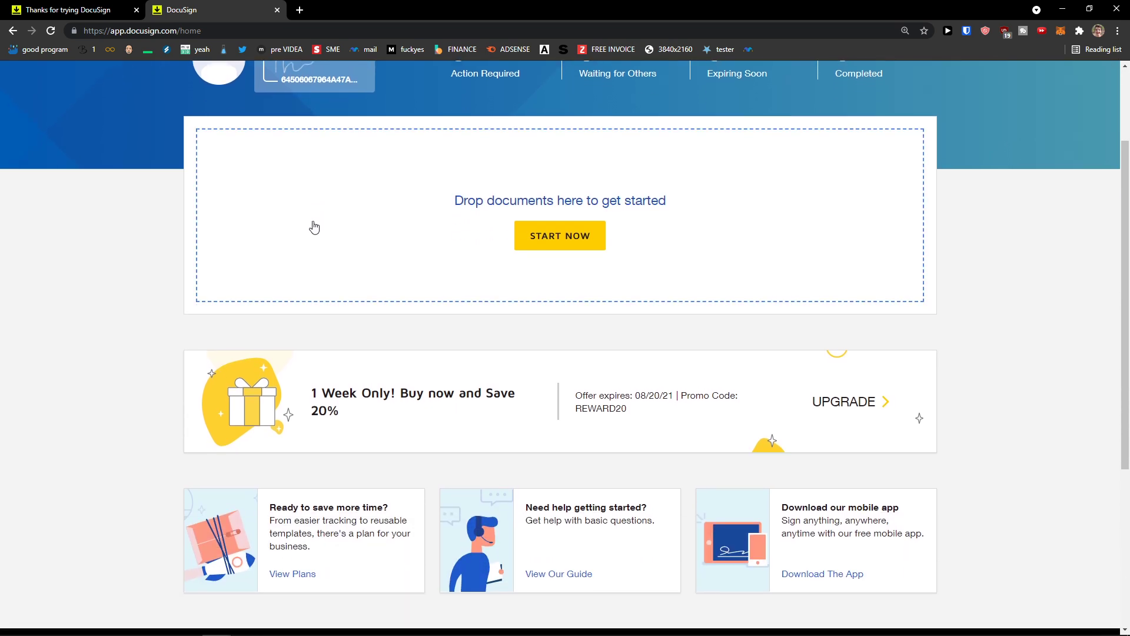
scroll(312, 236, up, 2)
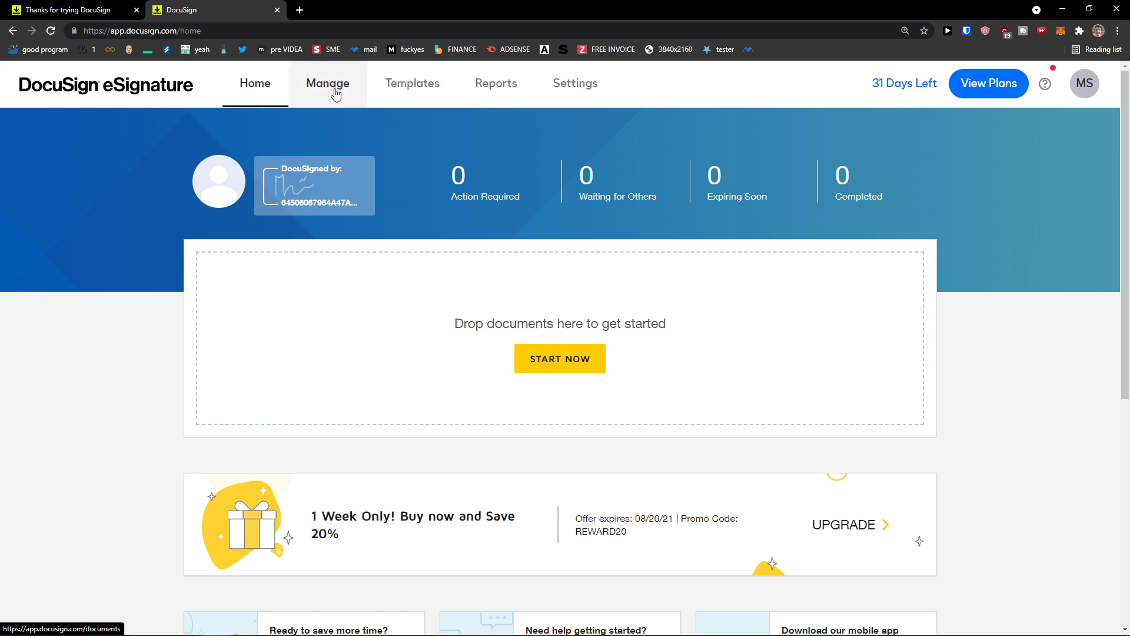
click(334, 94)
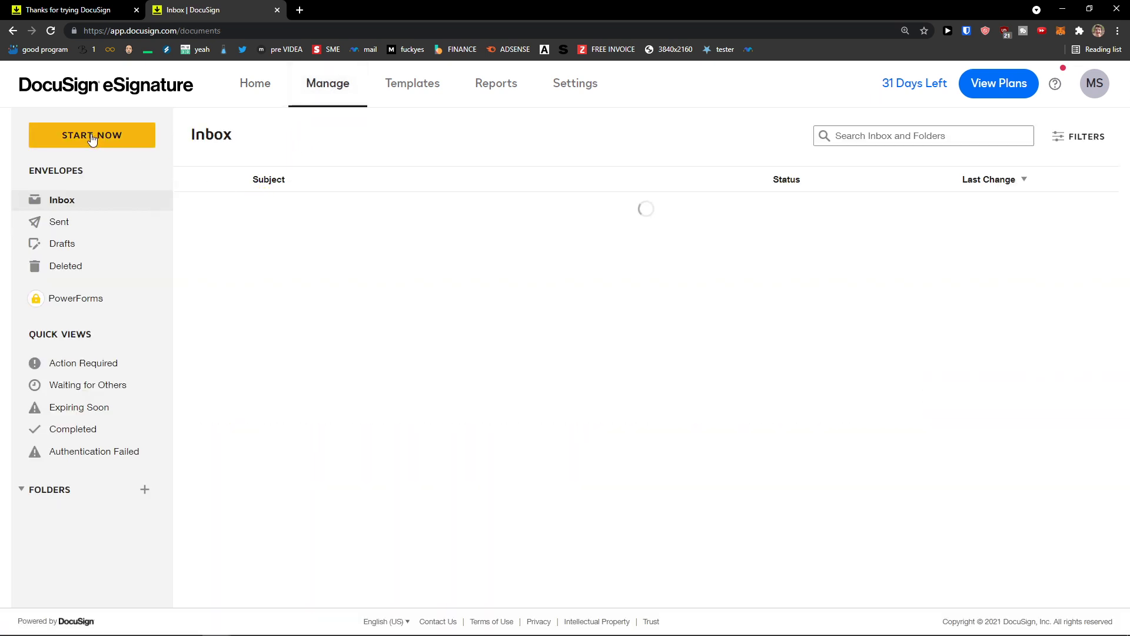
click(135, 151)
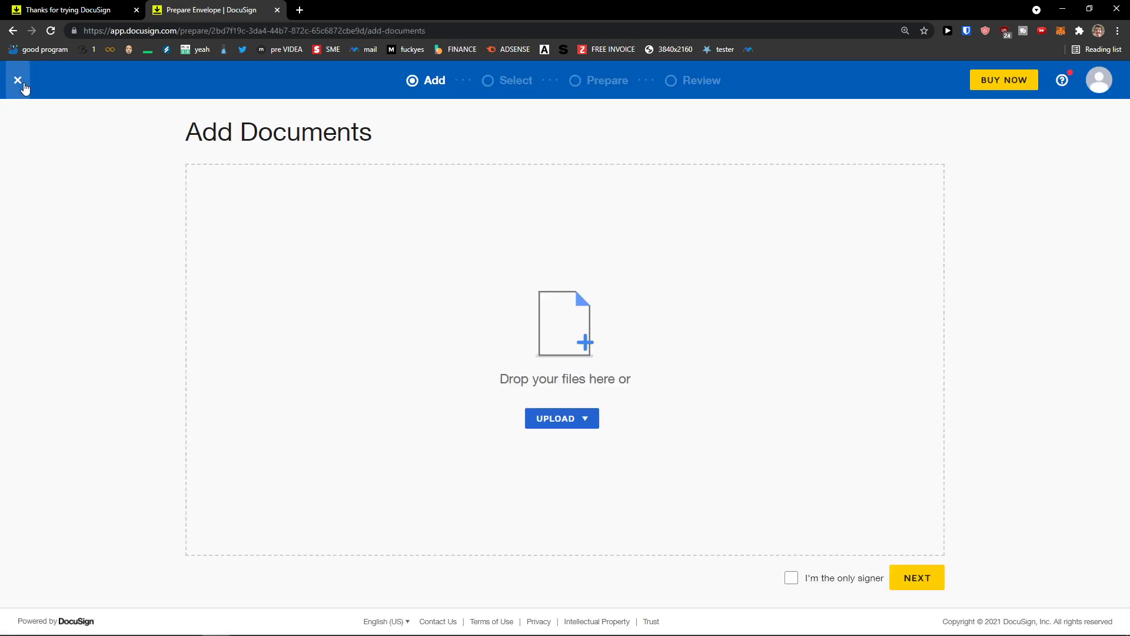
click(18, 80)
click(471, 208)
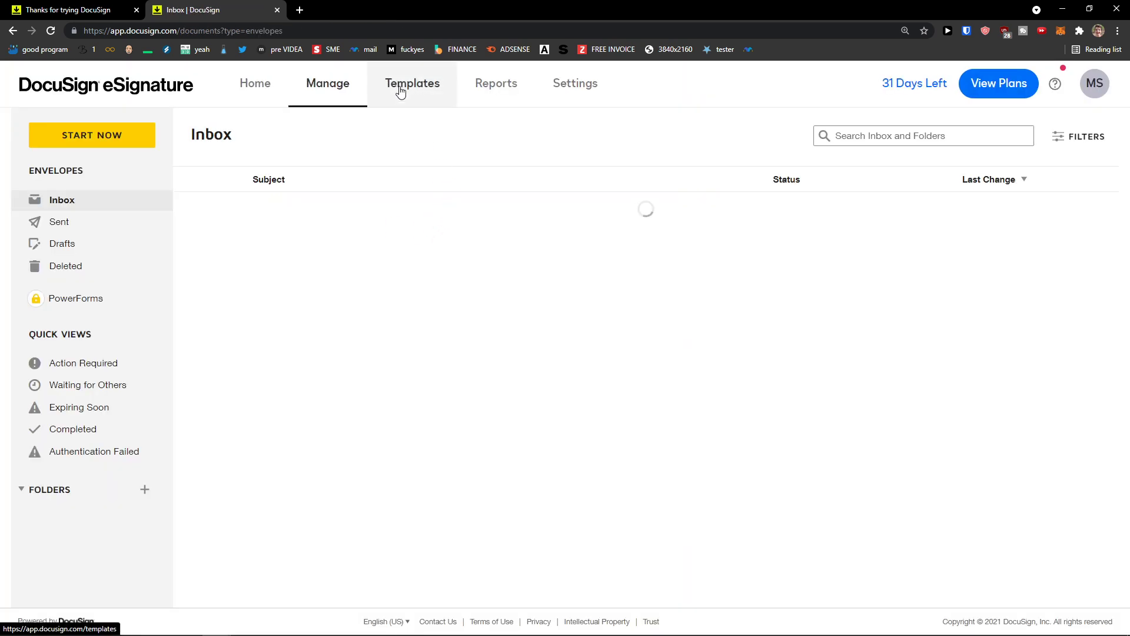
Step: Look over the Templates page and select its description line
click(400, 92)
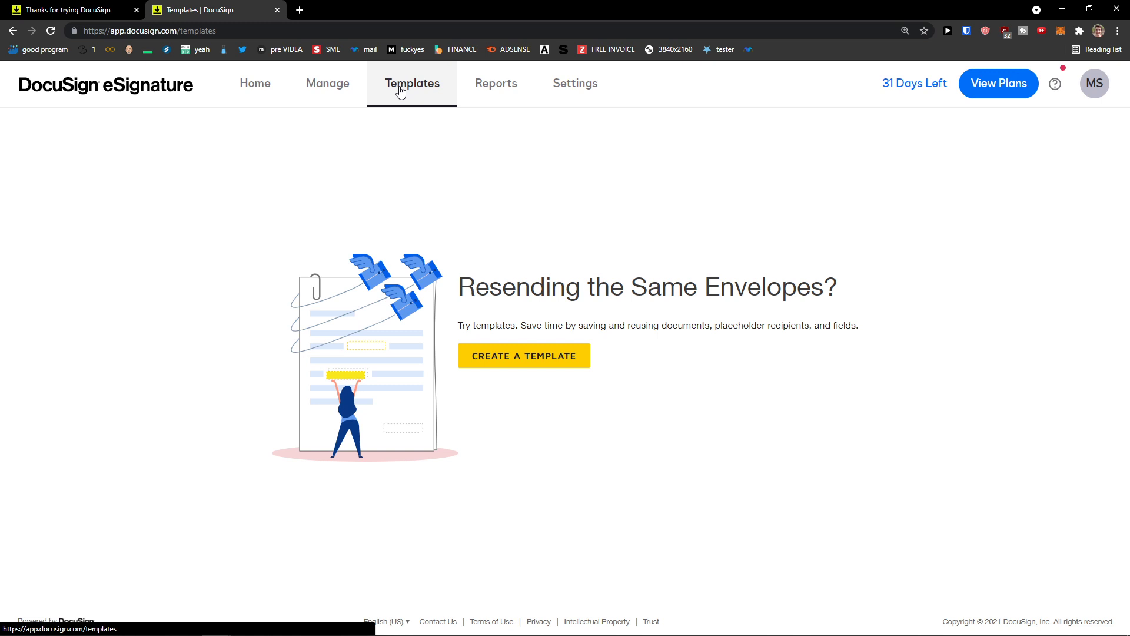
drag(463, 328, 835, 325)
triple_click(766, 328)
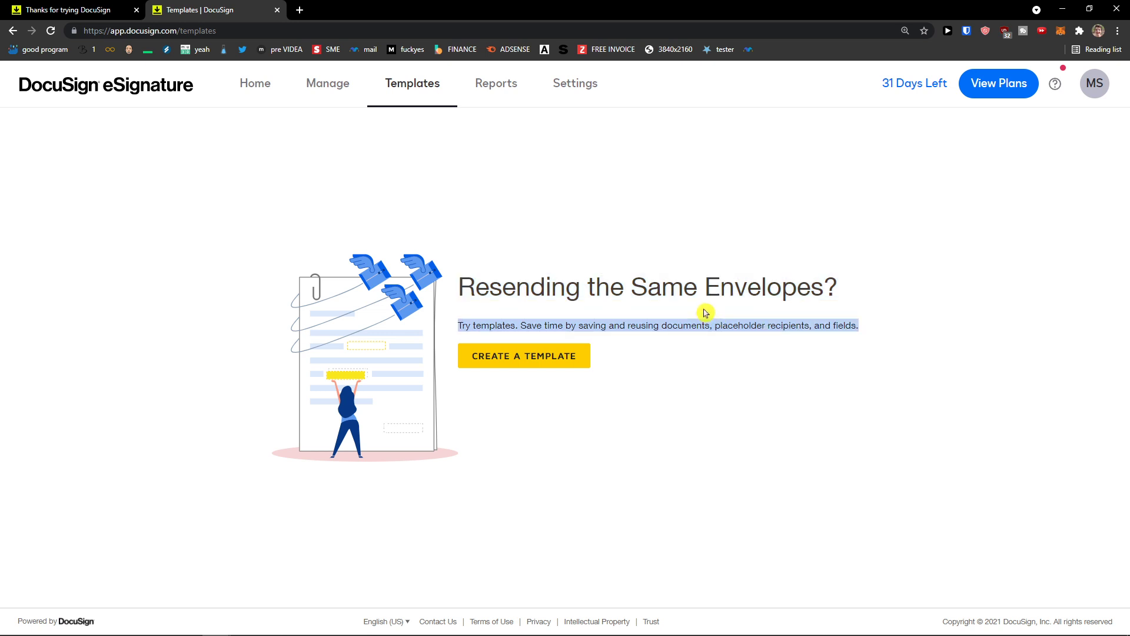
Step: In Reports, filter the report list by All (14), Envelope, and then Recipient
click(489, 93)
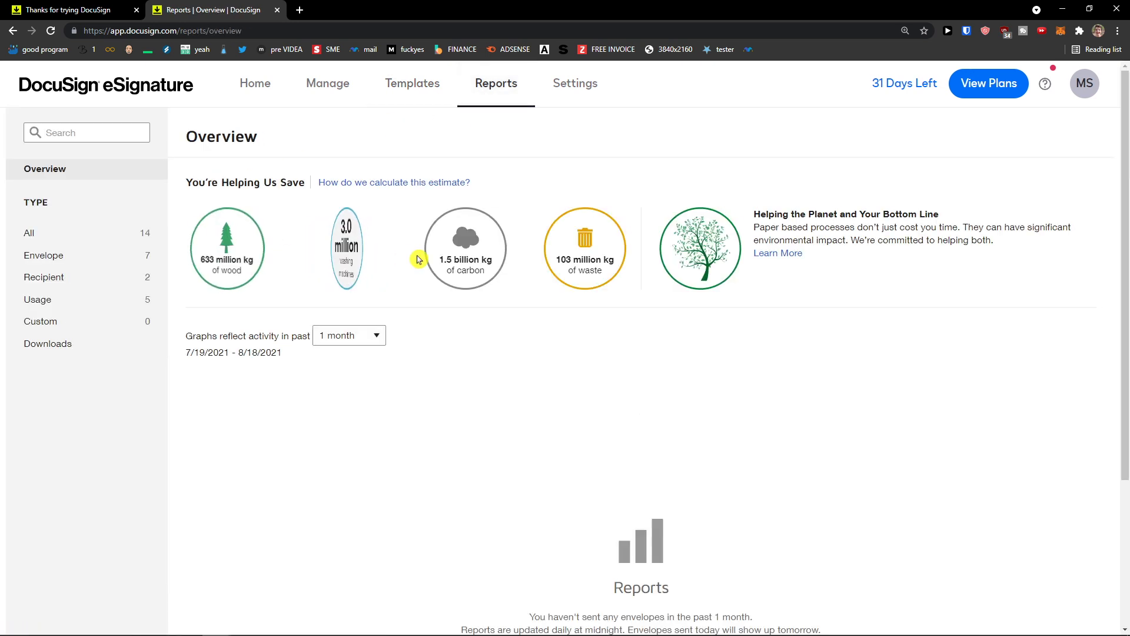
click(82, 232)
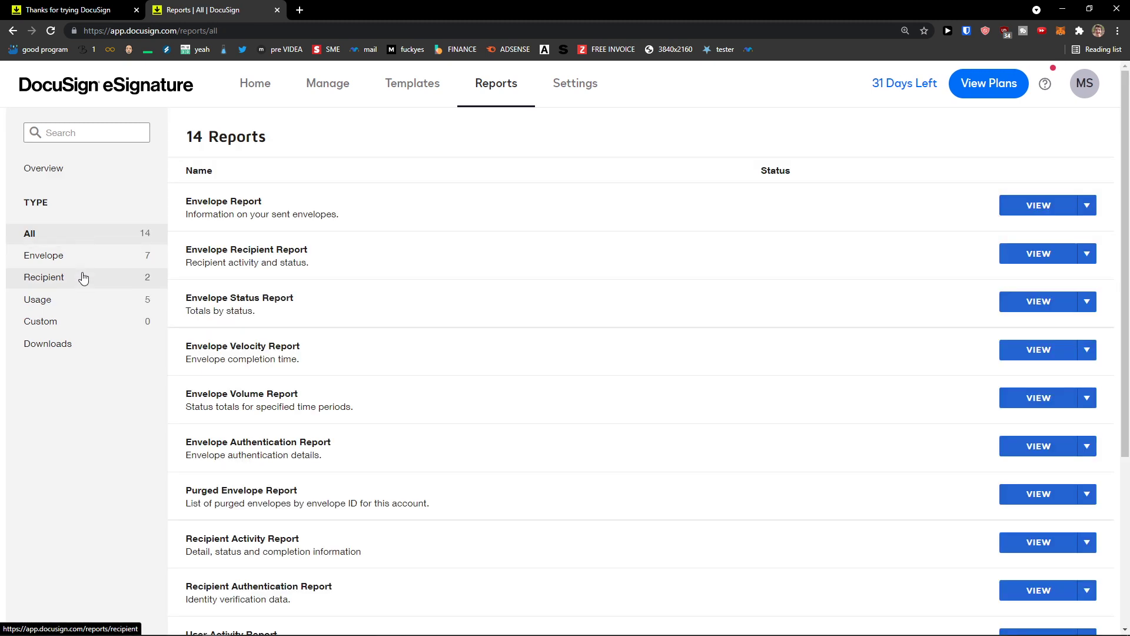
click(88, 261)
click(86, 277)
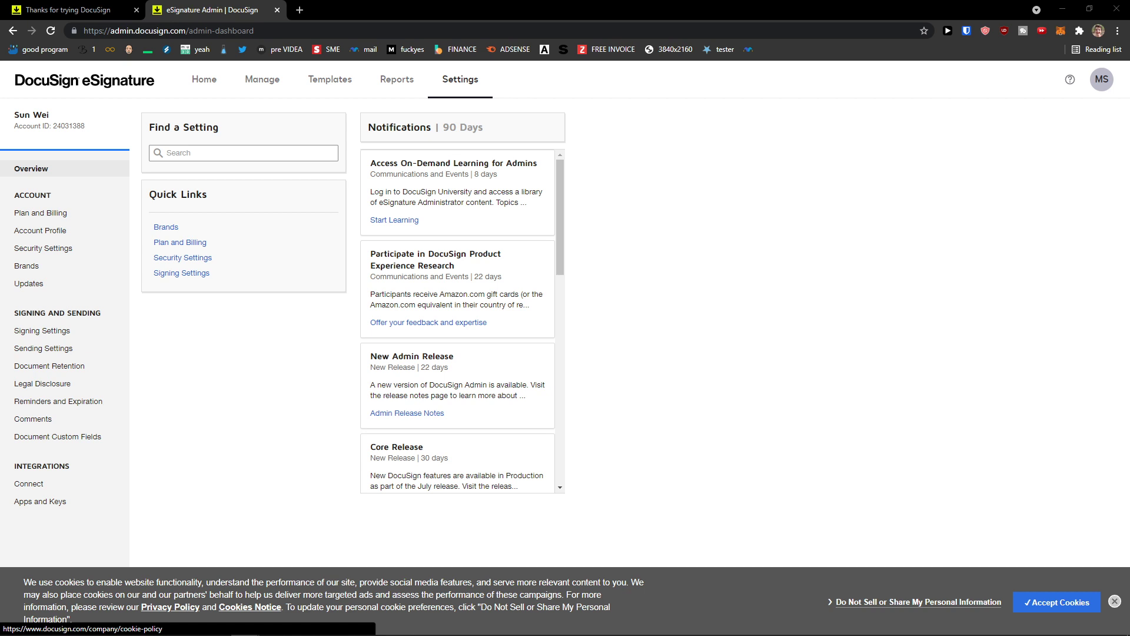
Step: Dismiss the cookie notice, zoom to 125%, and review the Account Profile settings
click(1115, 601)
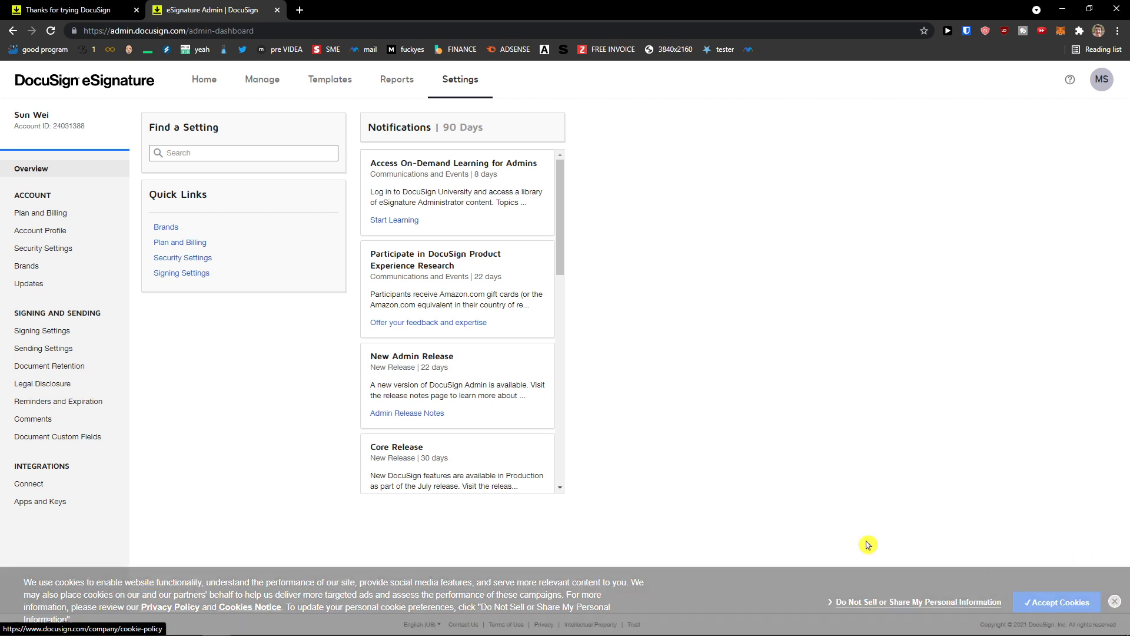
key(ctrl+plus)
key(ctrl+plus)
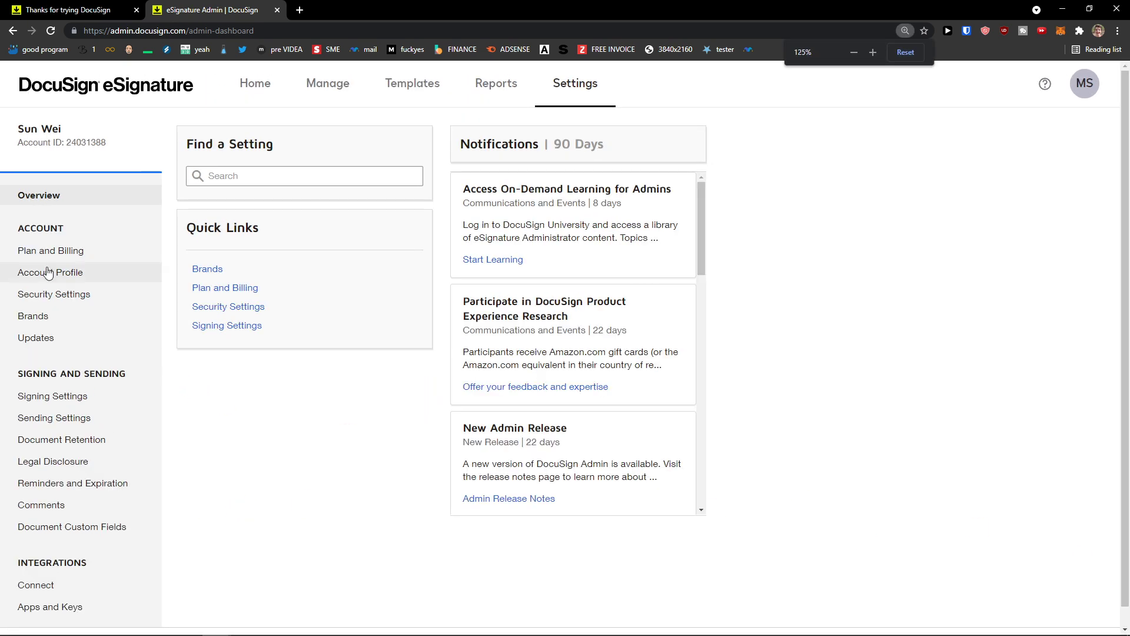
click(59, 276)
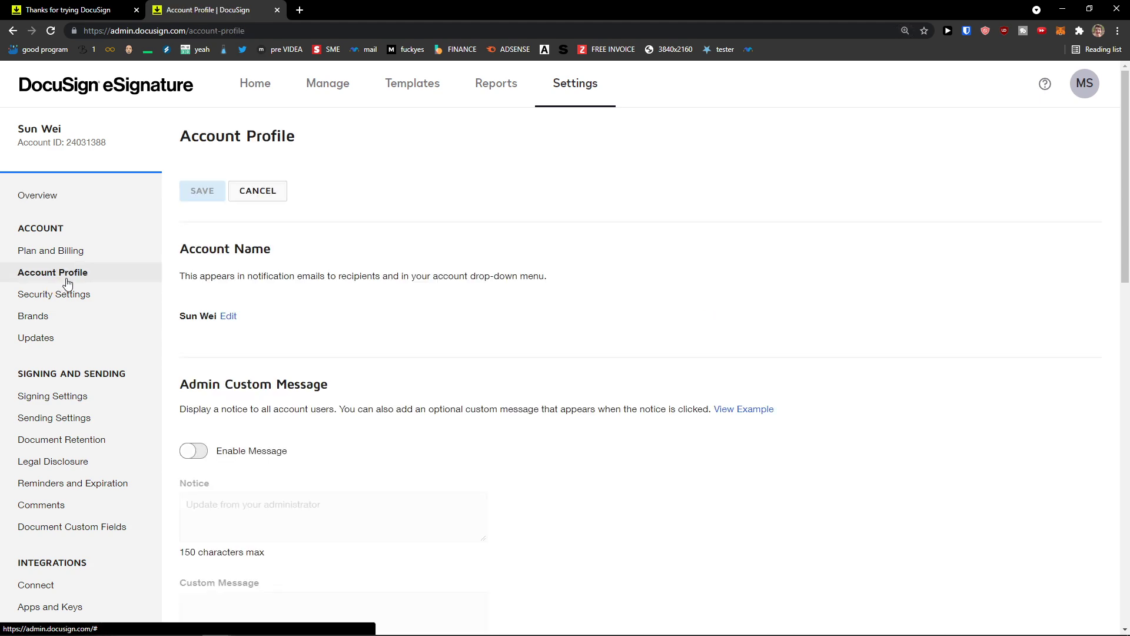
scroll(283, 348, down, 2)
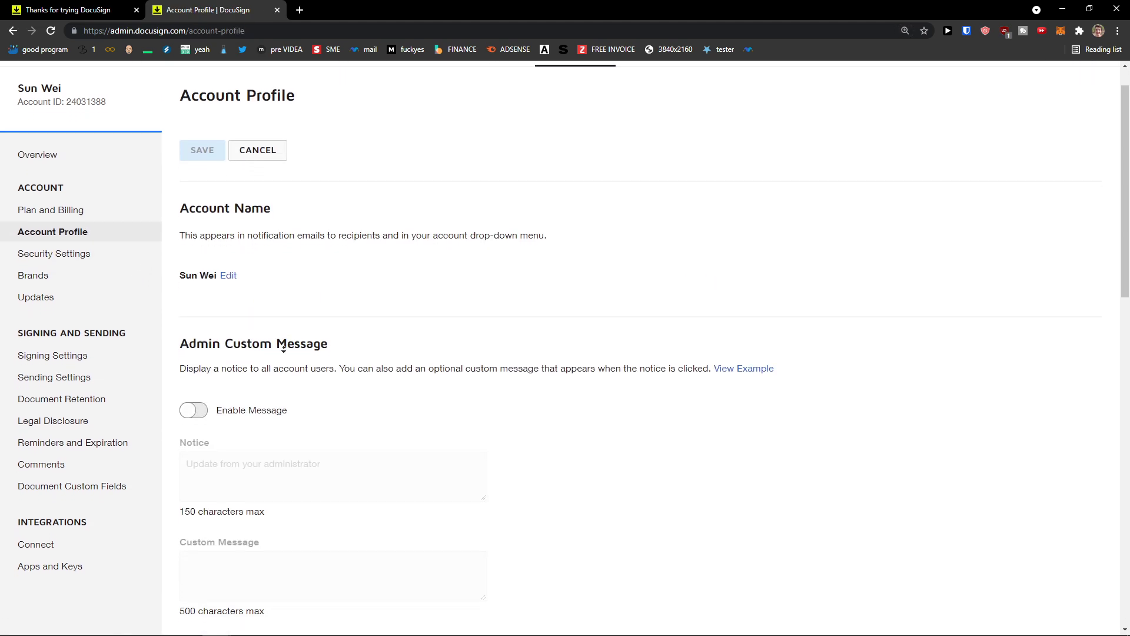
scroll(283, 348, down, 2)
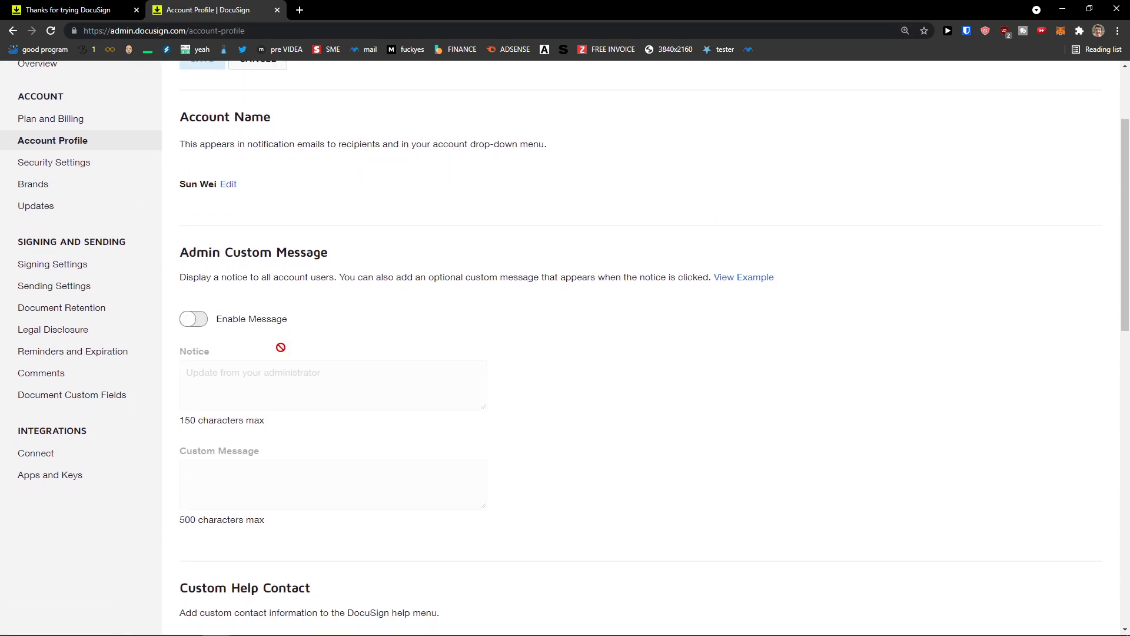
drag(190, 276, 327, 289)
scroll(280, 374, down, 4)
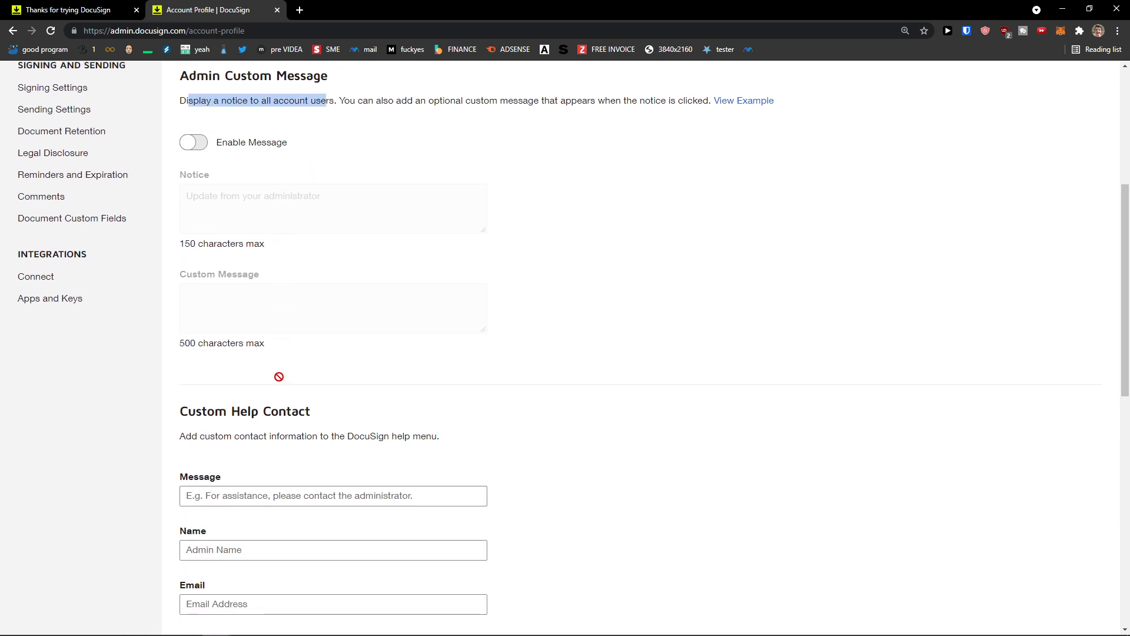
scroll(280, 377, down, 6)
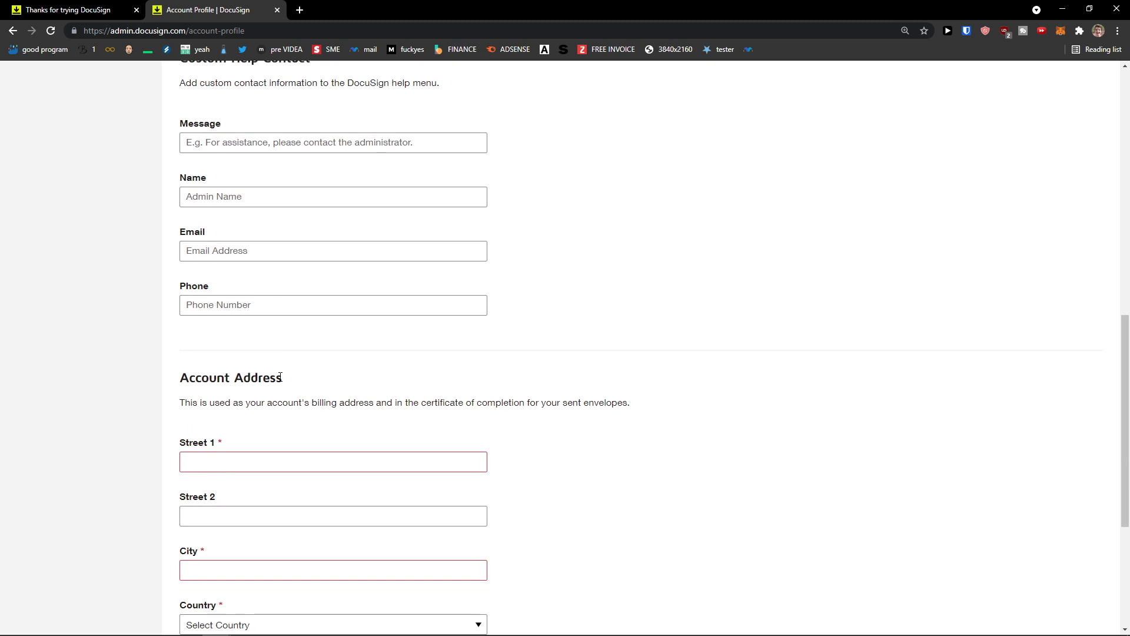
scroll(294, 386, down, 3)
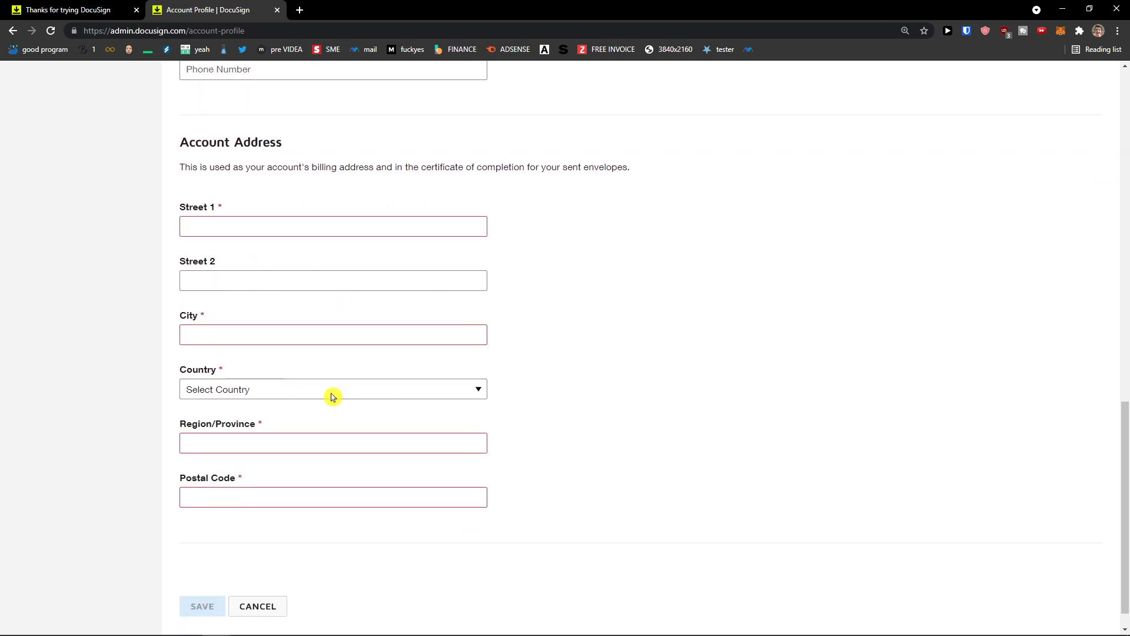
click(320, 231)
scroll(608, 401, up, 10)
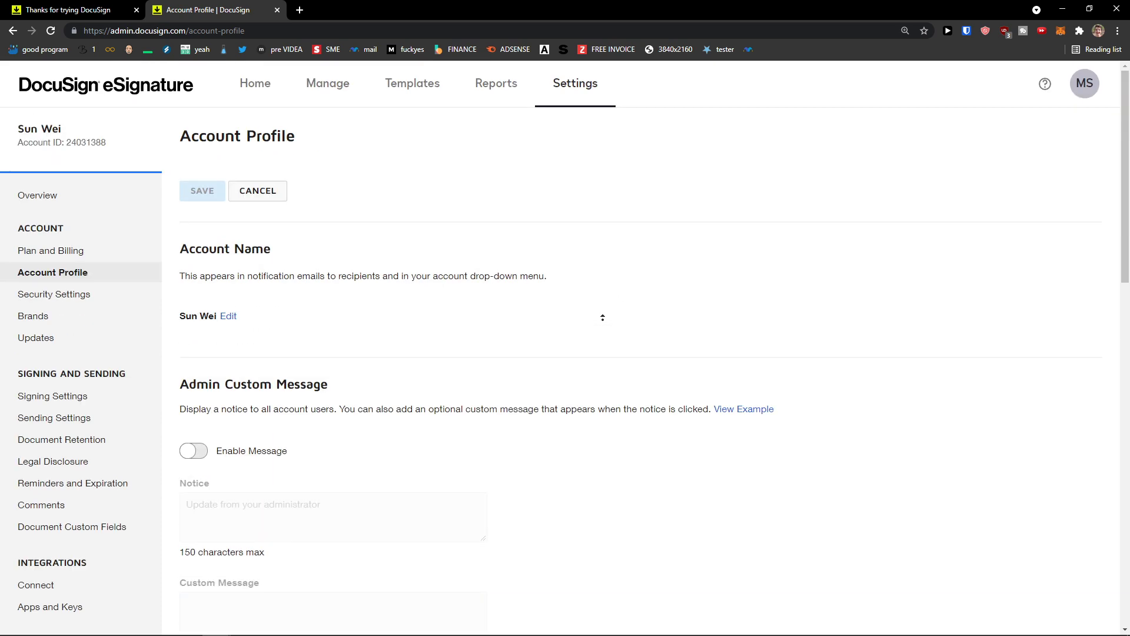
Step: Glance through Security Settings and the empty Brands list, ending on Signing Settings
click(103, 296)
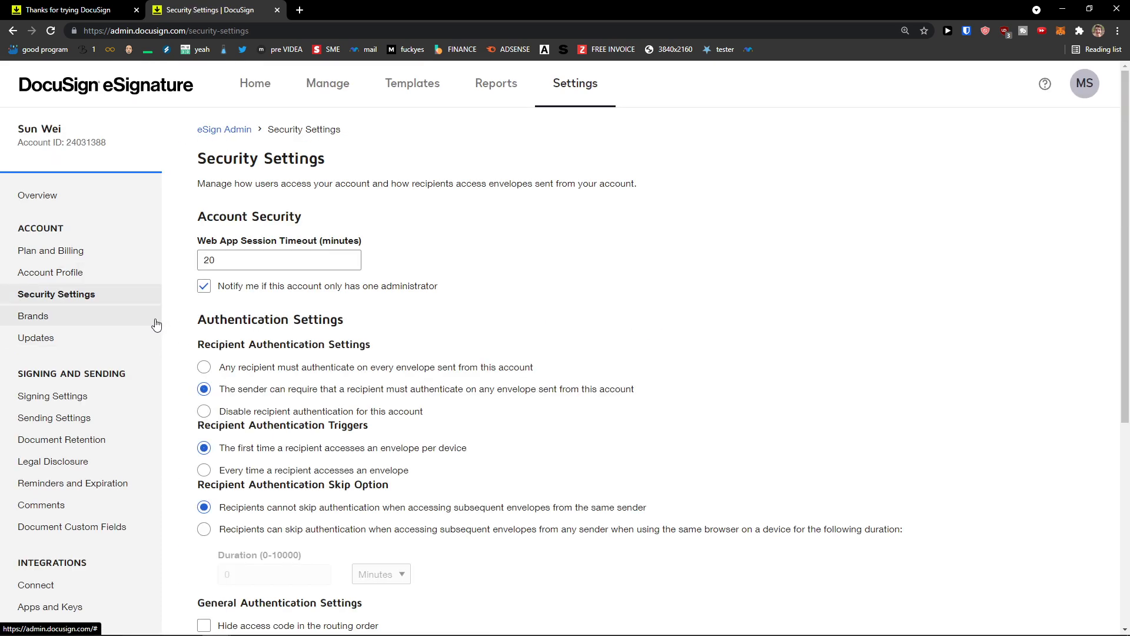
scroll(187, 344, down, 1)
scroll(187, 343, down, 1)
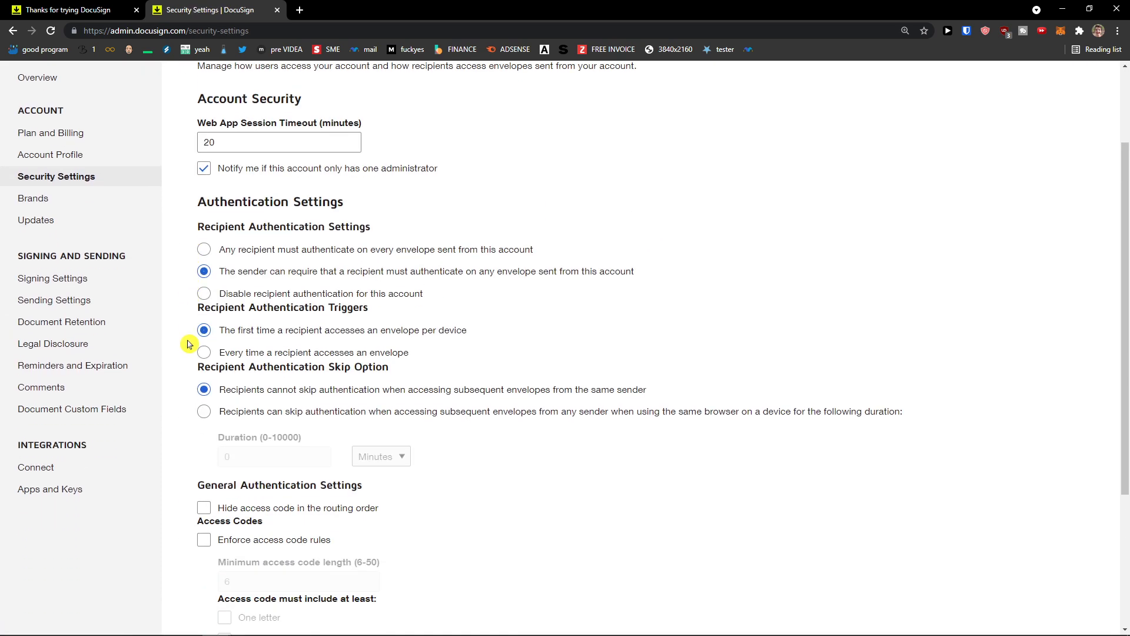
scroll(178, 364, down, 2)
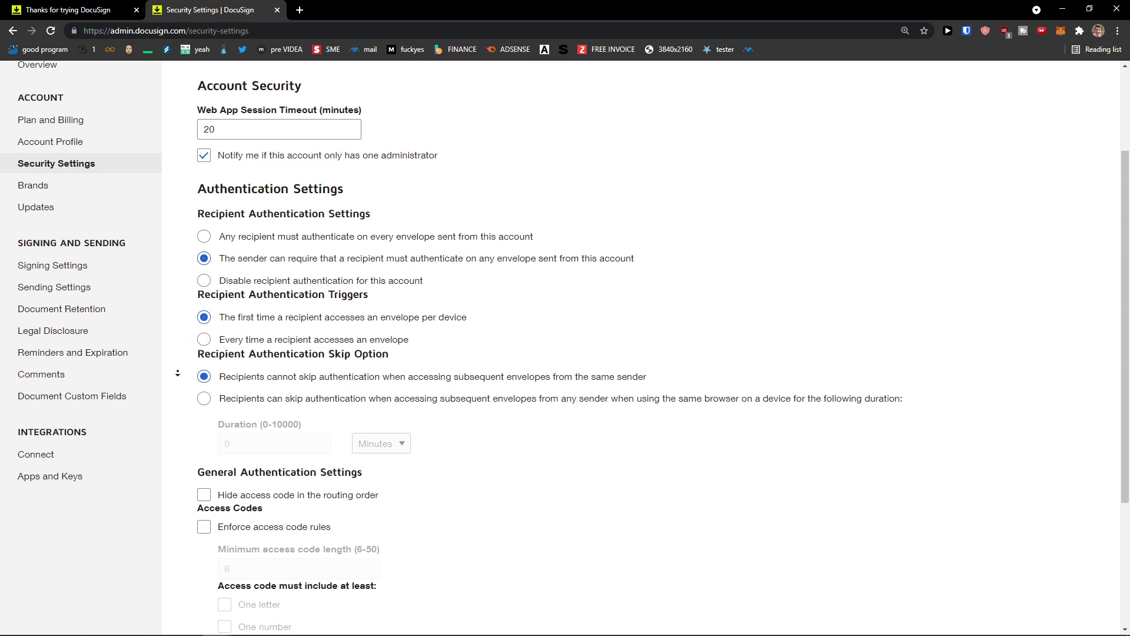
scroll(184, 316, up, 2)
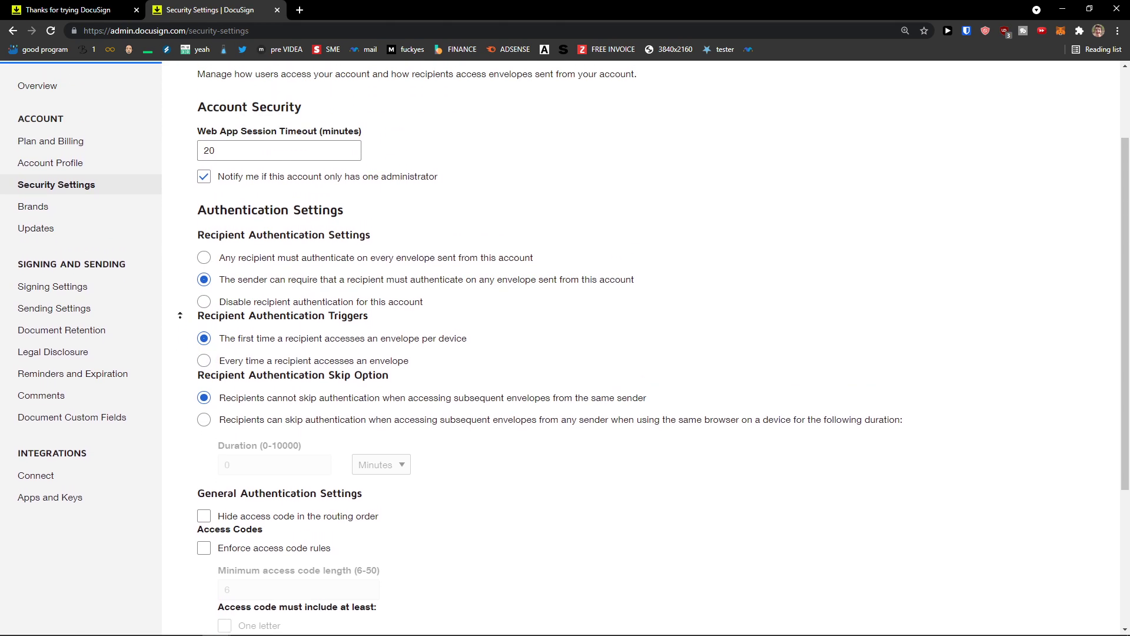
click(75, 231)
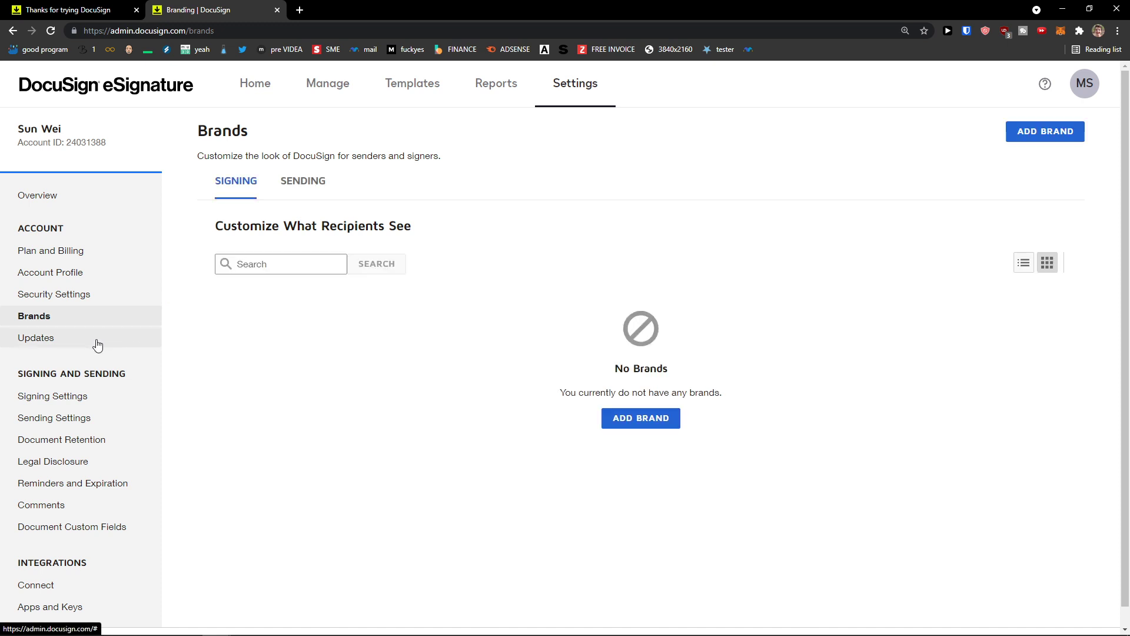
click(108, 396)
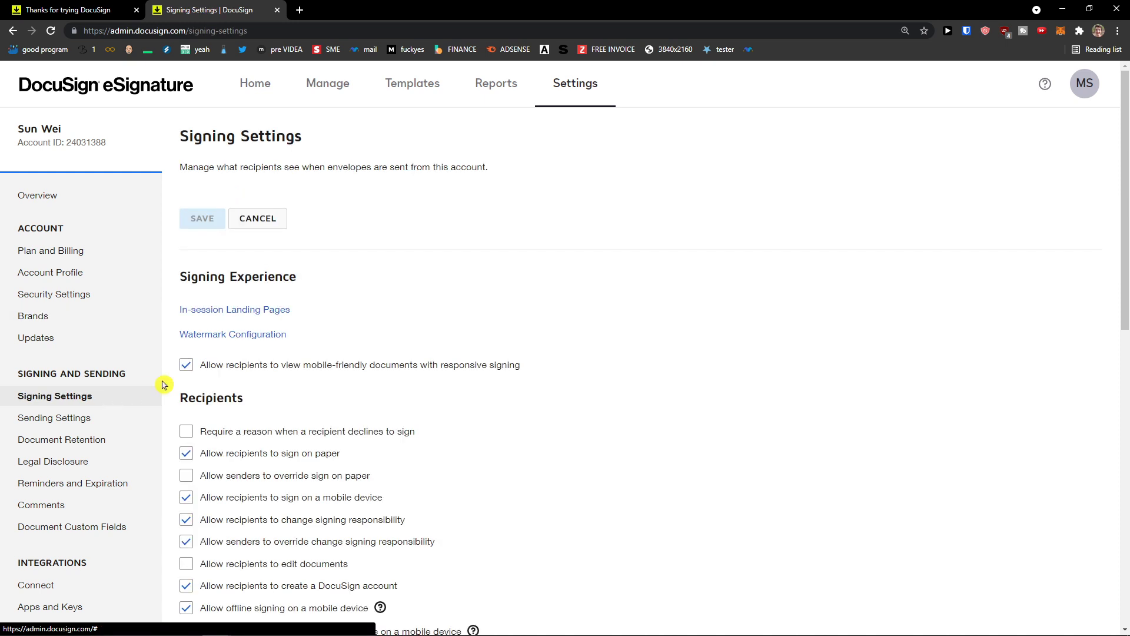
Step: Under Document Formatting, set the Current Time Format to 2:59 pm
scroll(194, 377, down, 1)
scroll(317, 359, down, 1)
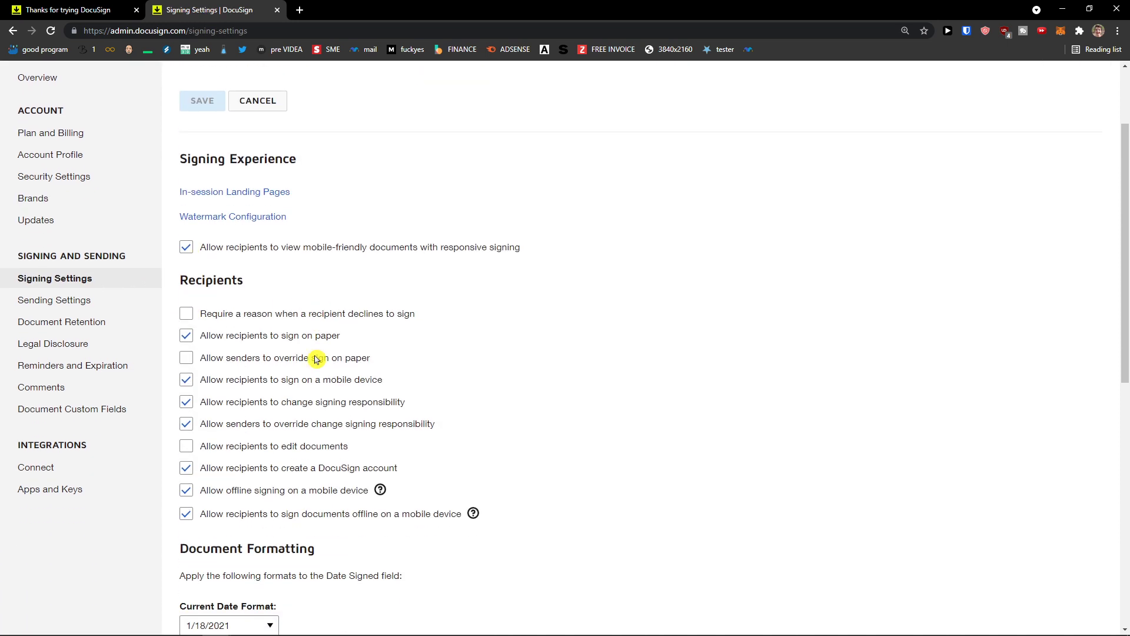
scroll(428, 355, down, 1)
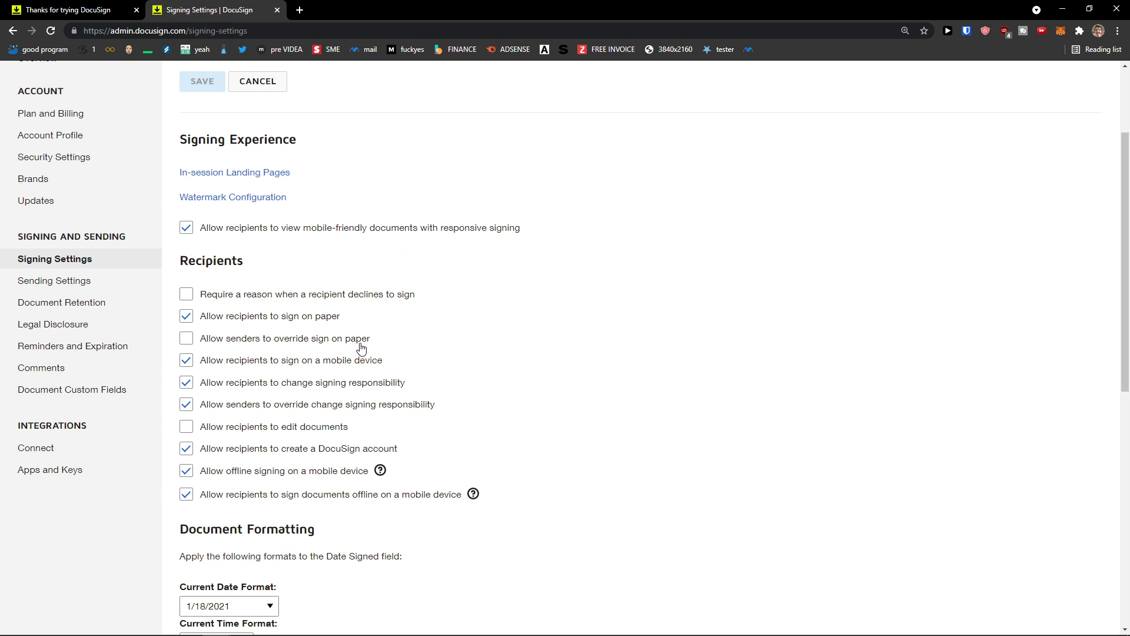
click(322, 328)
scroll(327, 400, down, 1)
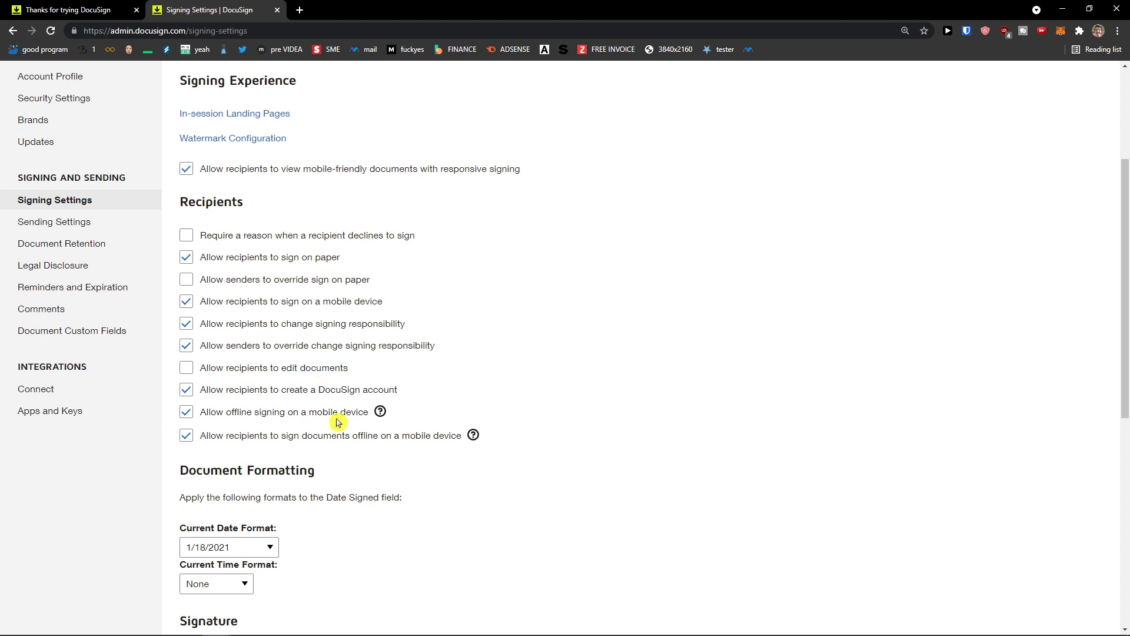
scroll(344, 420, down, 1)
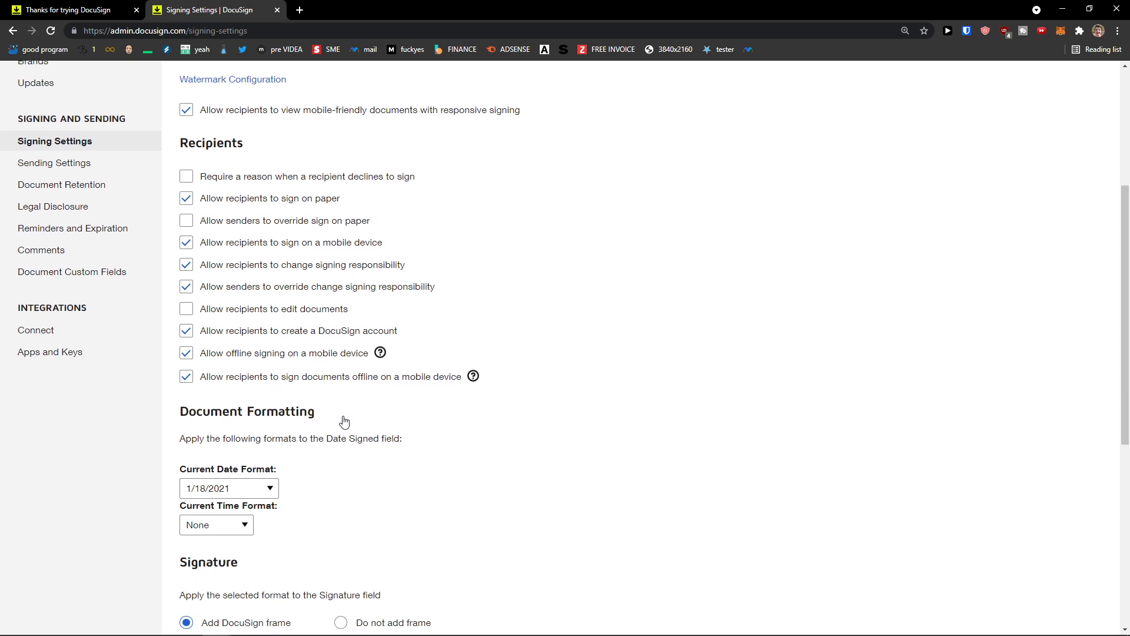
scroll(346, 421, down, 2)
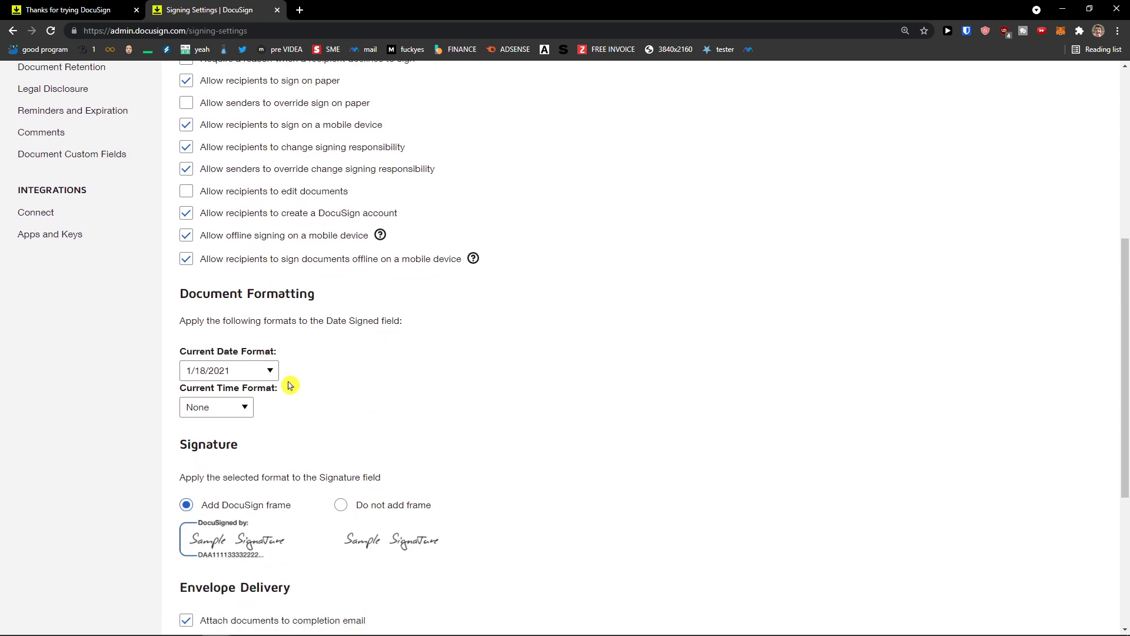
click(255, 374)
click(246, 408)
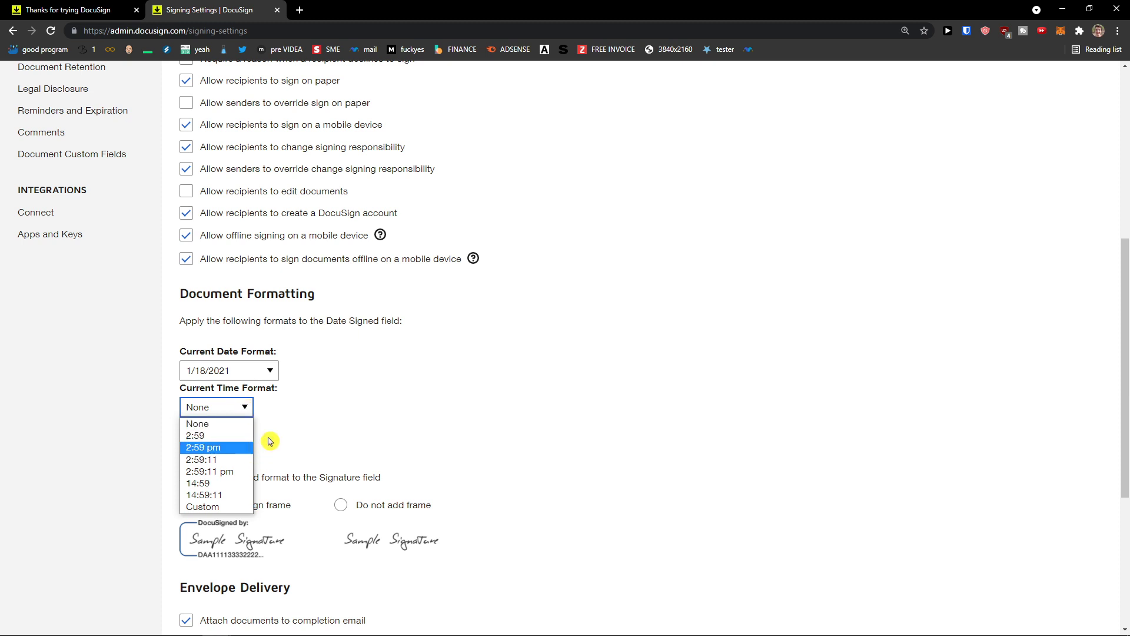
click(241, 448)
Step: Scroll through the rest of Signing Settings and switch to Sending Settings
scroll(286, 424, down, 2)
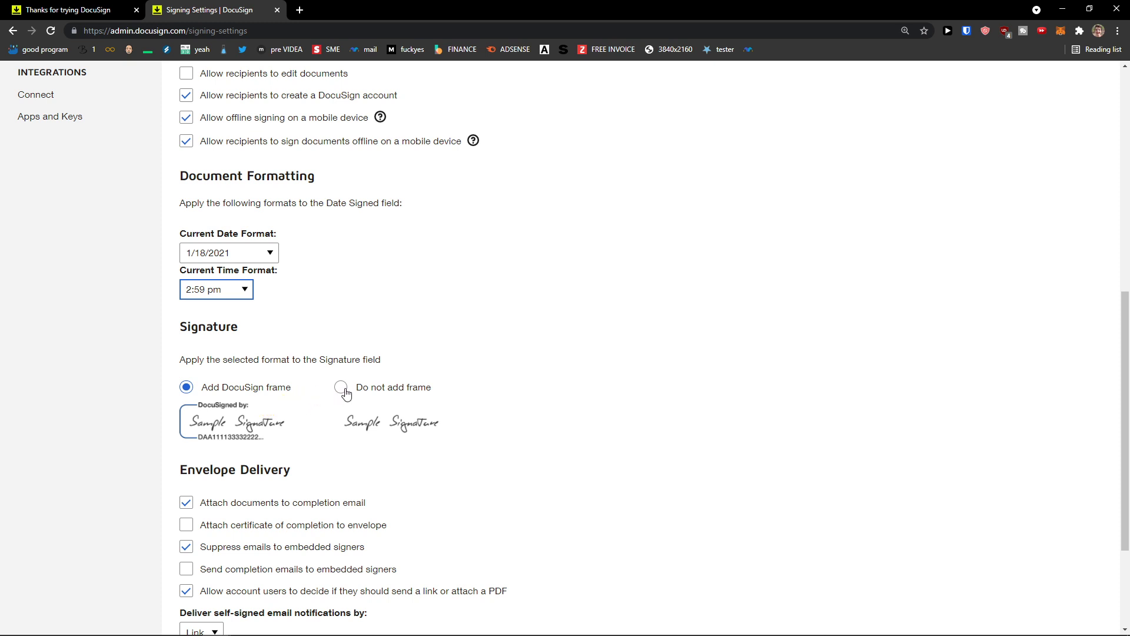
scroll(346, 393, down, 2)
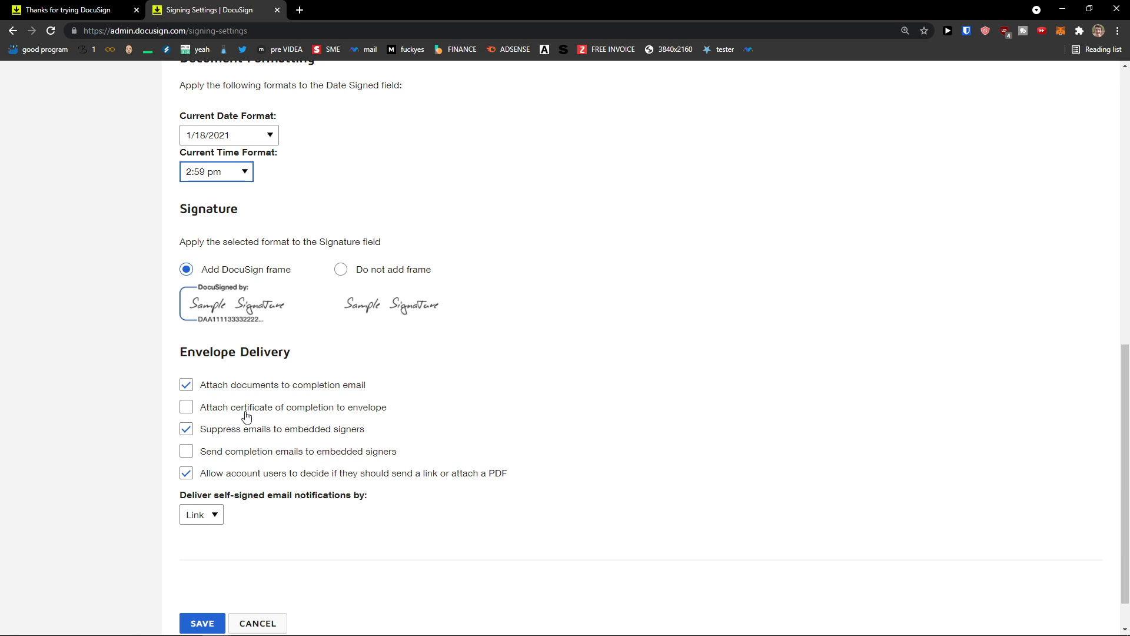
middle_click(435, 496)
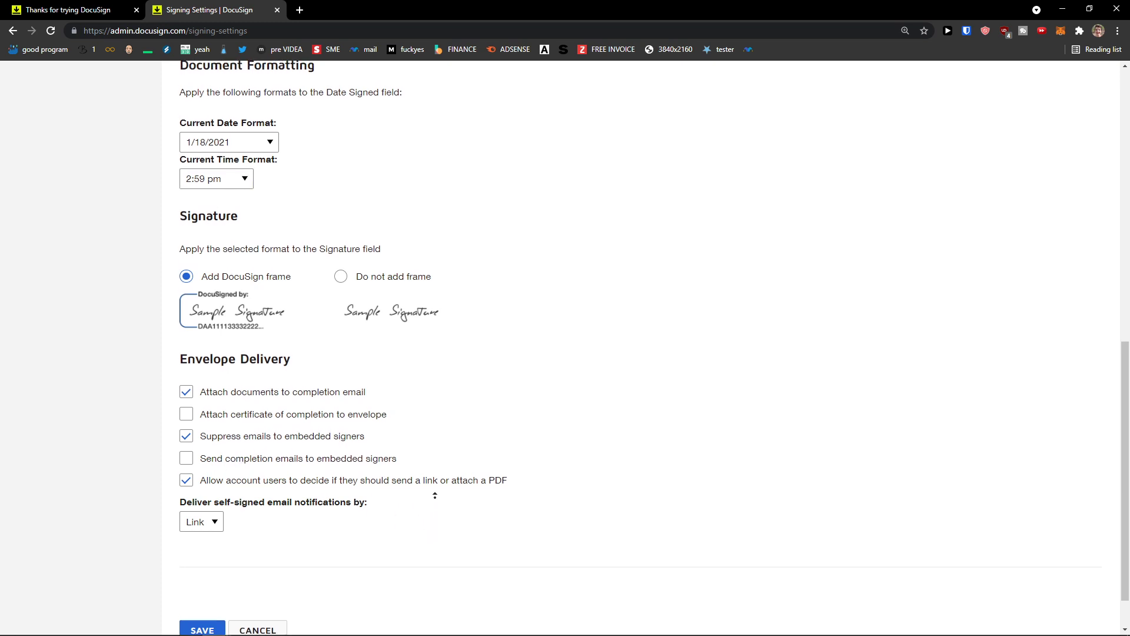
scroll(435, 496, up, 8)
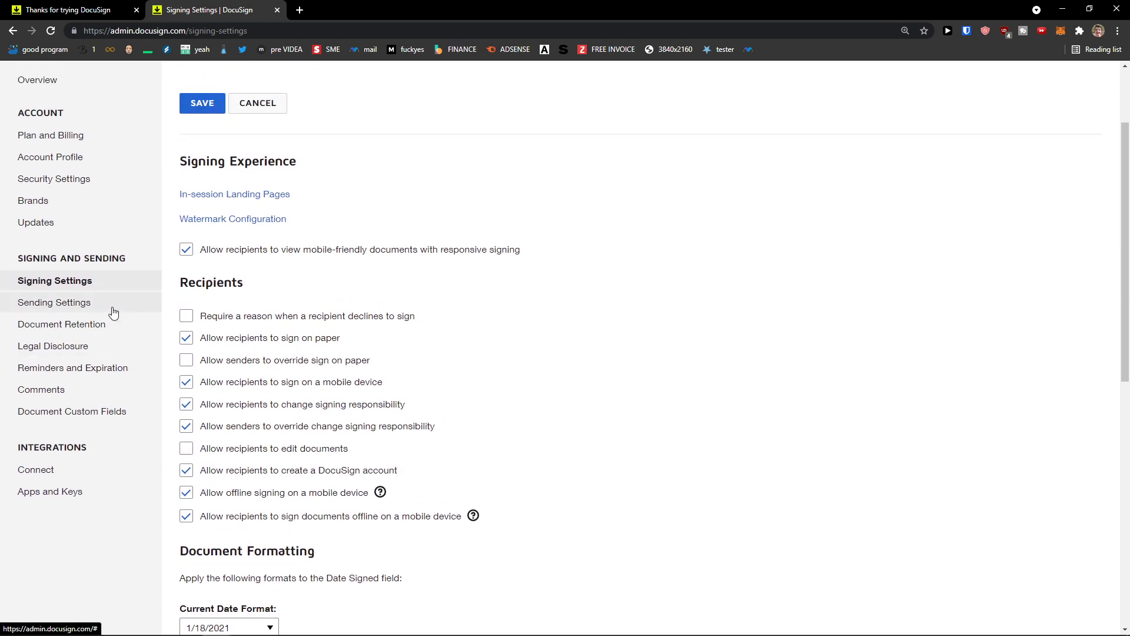
click(112, 307)
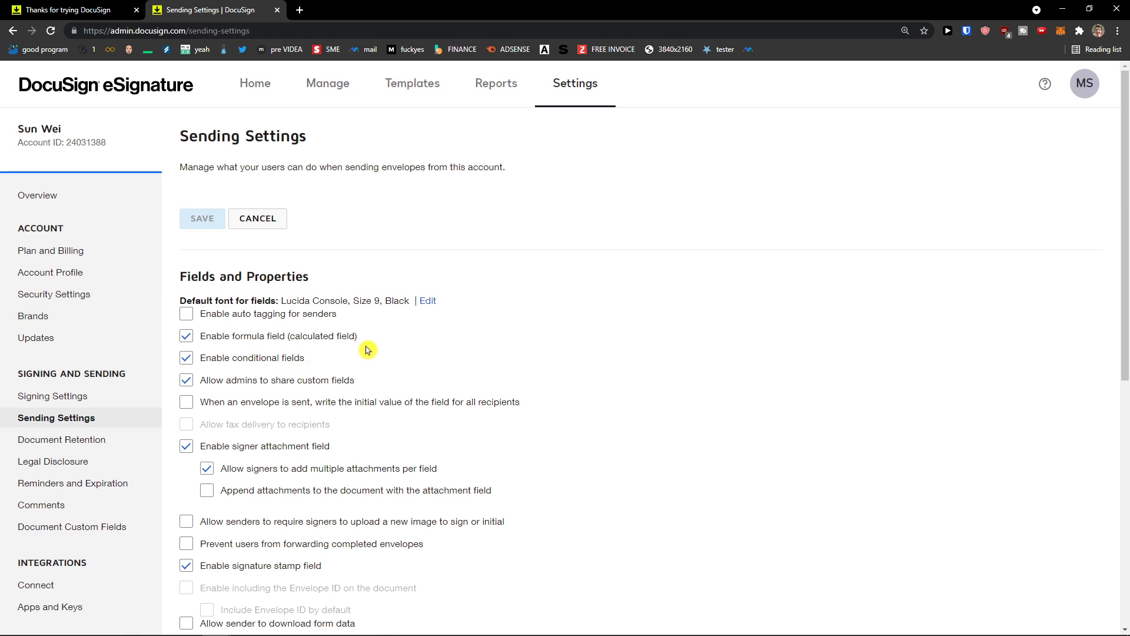
Step: Browse the Sending Settings field options, then go to the Document Retention settings page
middle_click(404, 334)
scroll(402, 351, down, 1)
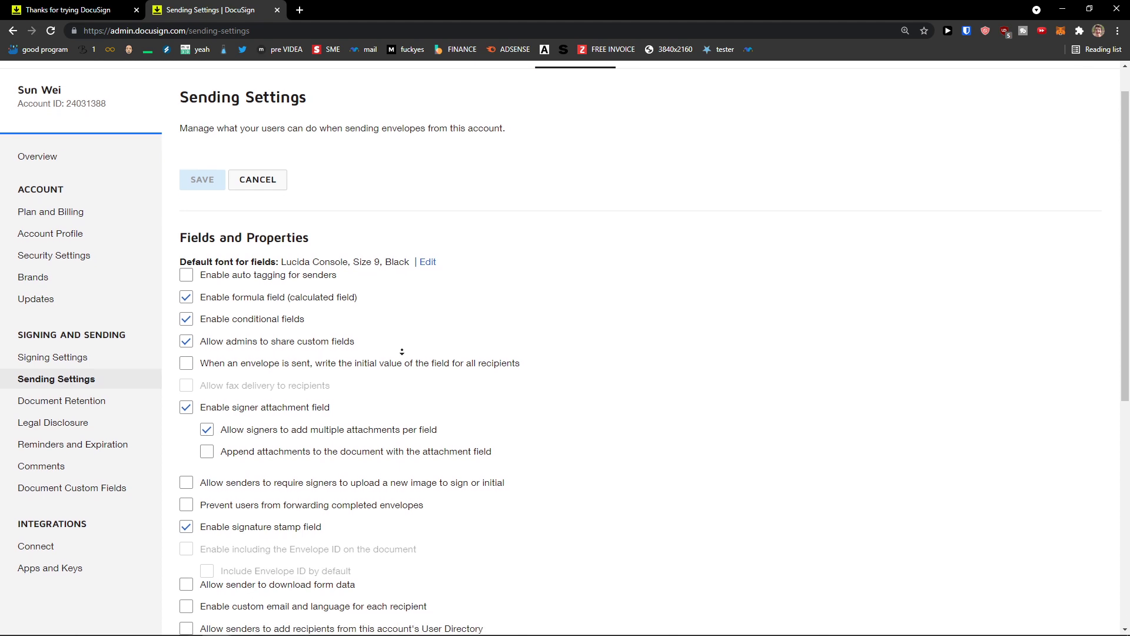
click(354, 344)
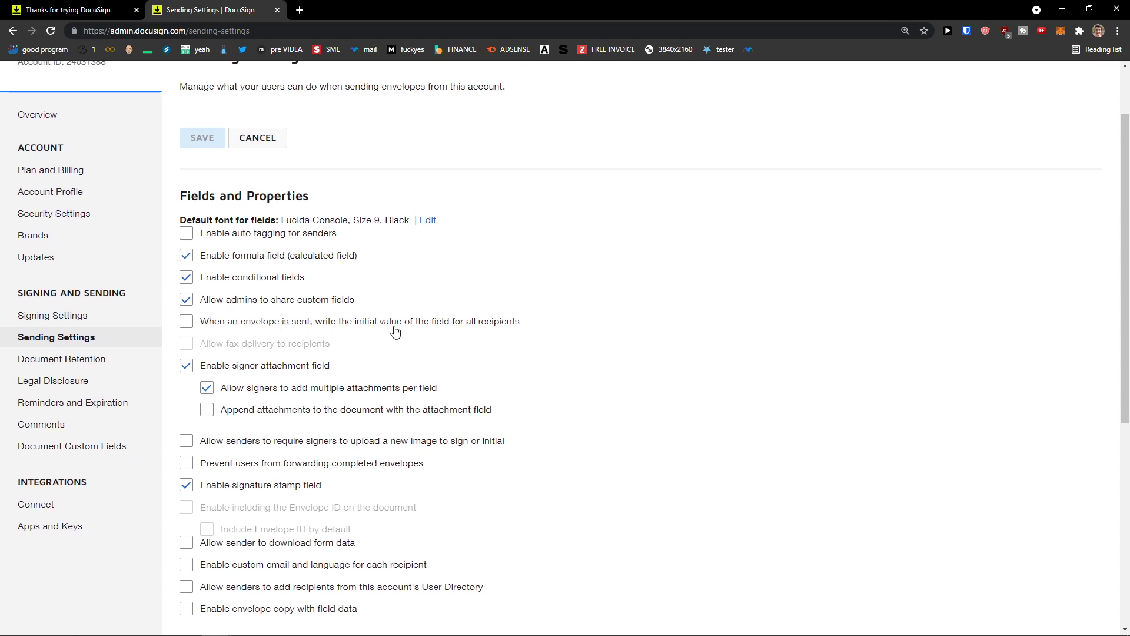
click(381, 351)
middle_click(358, 359)
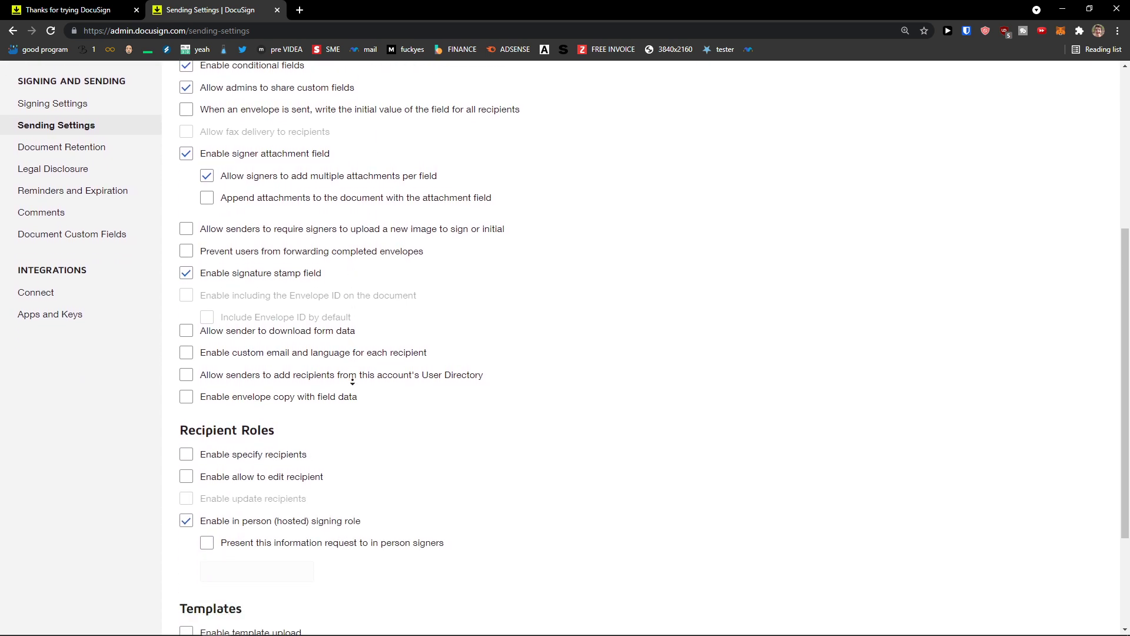
click(355, 383)
scroll(355, 384, up, 4)
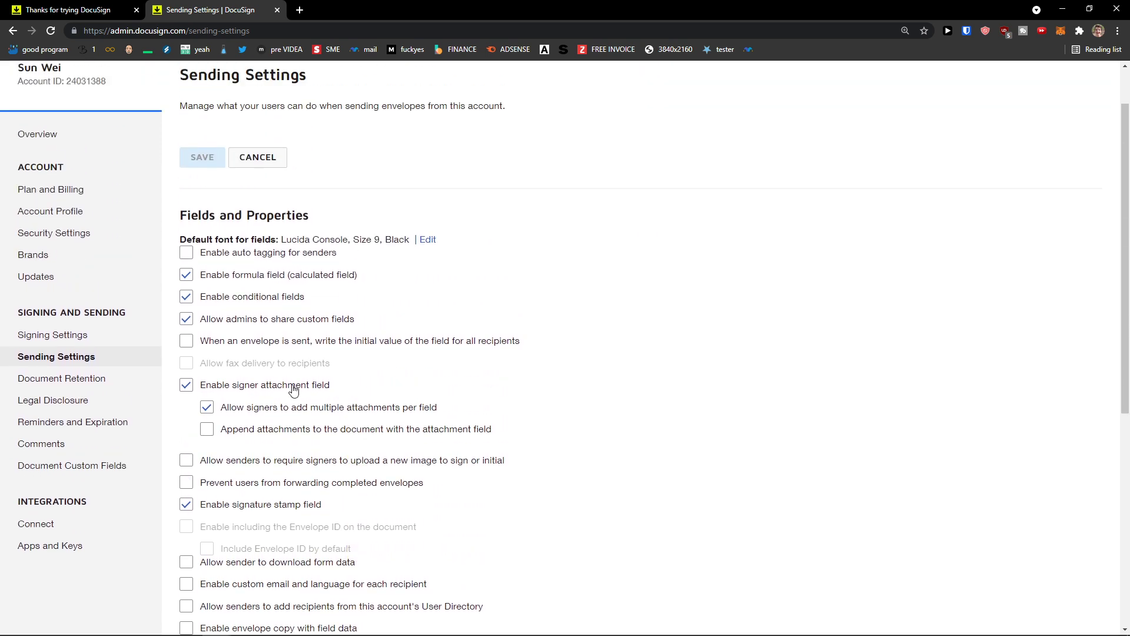
scroll(91, 336, up, 1)
scroll(91, 336, down, 3)
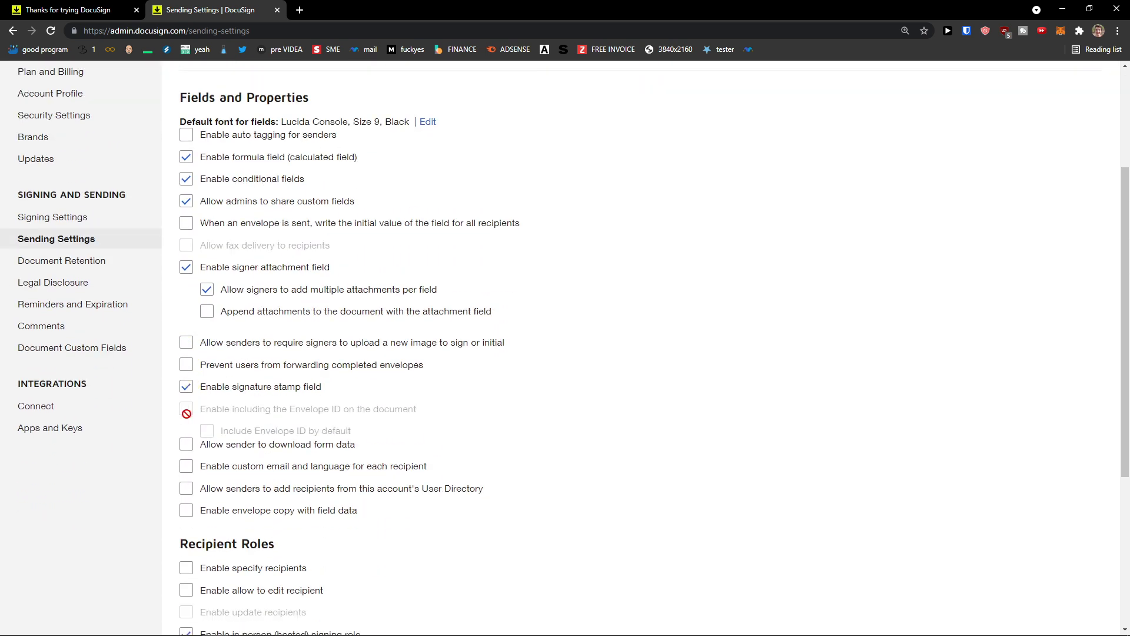
click(100, 262)
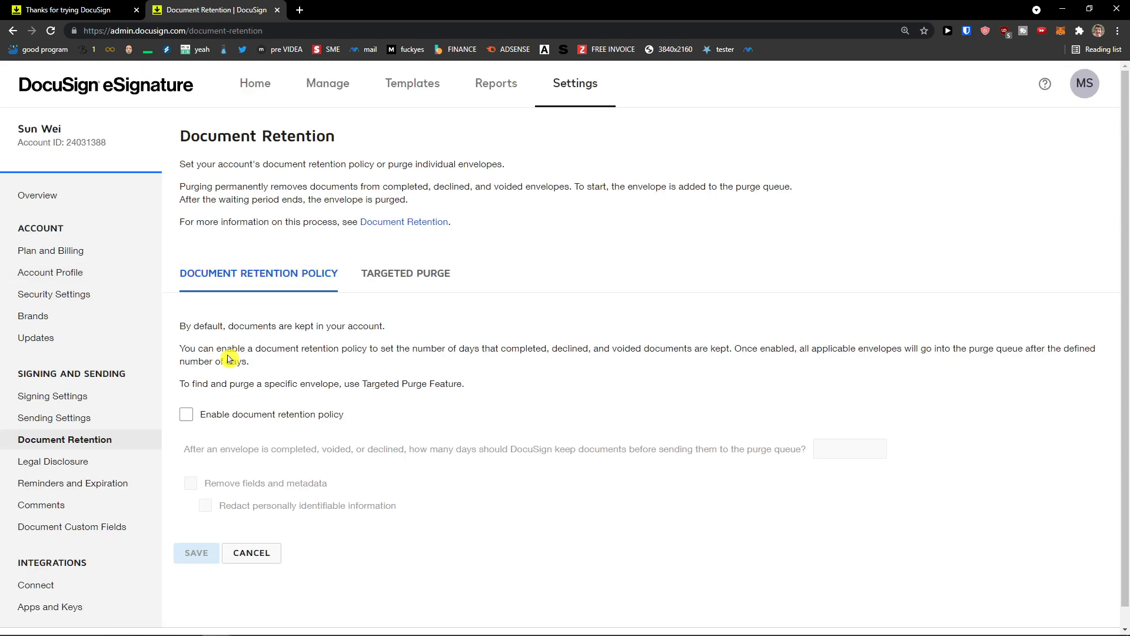
scroll(229, 360, down, 1)
click(254, 401)
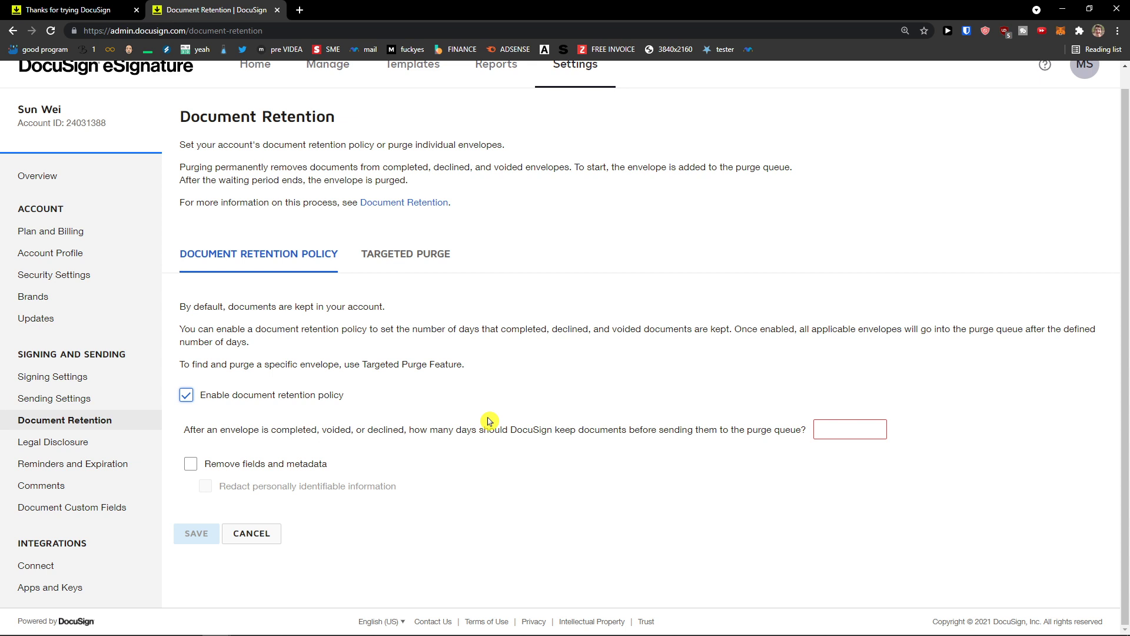
click(269, 400)
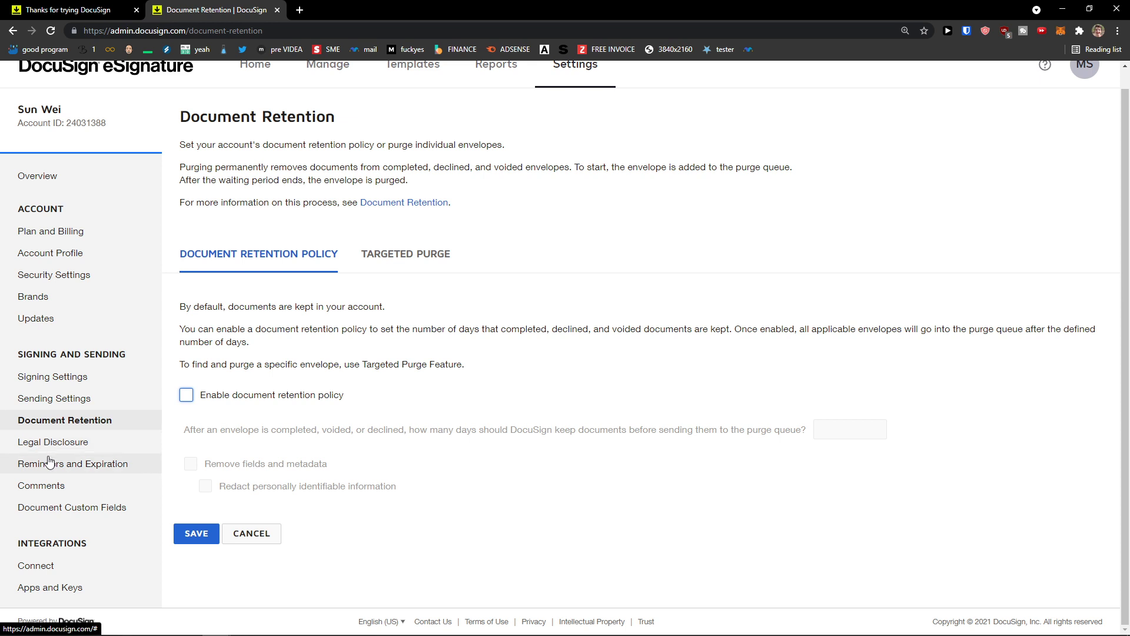
click(42, 448)
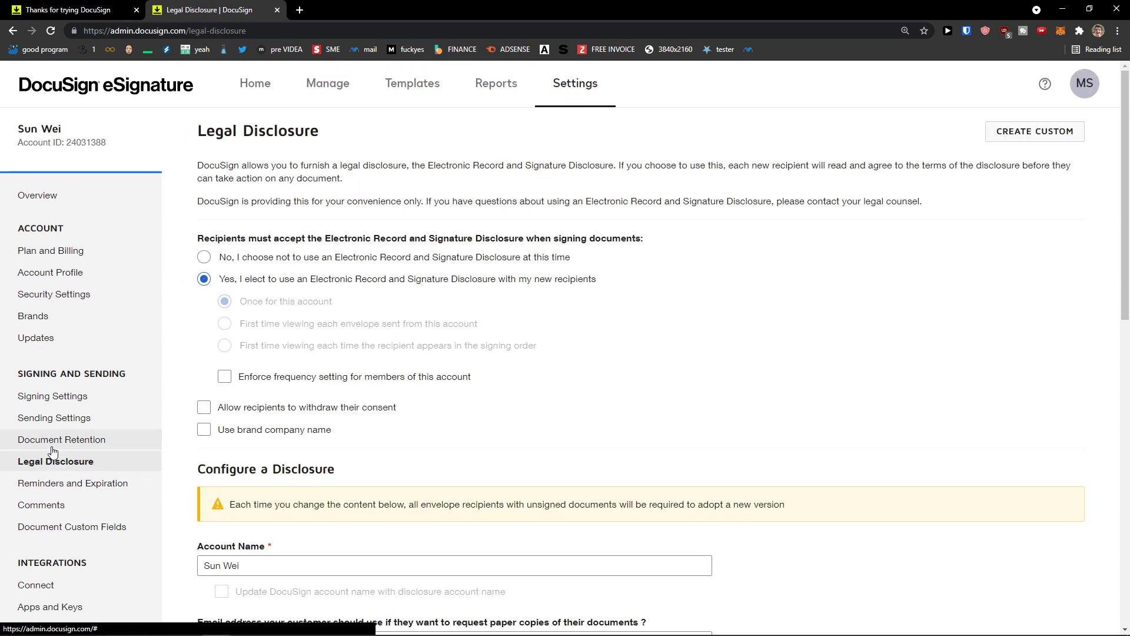
Step: In Reminders and Expiration, enable automatic reminders with 5 days before first and 10 between
scroll(52, 451, down, 1)
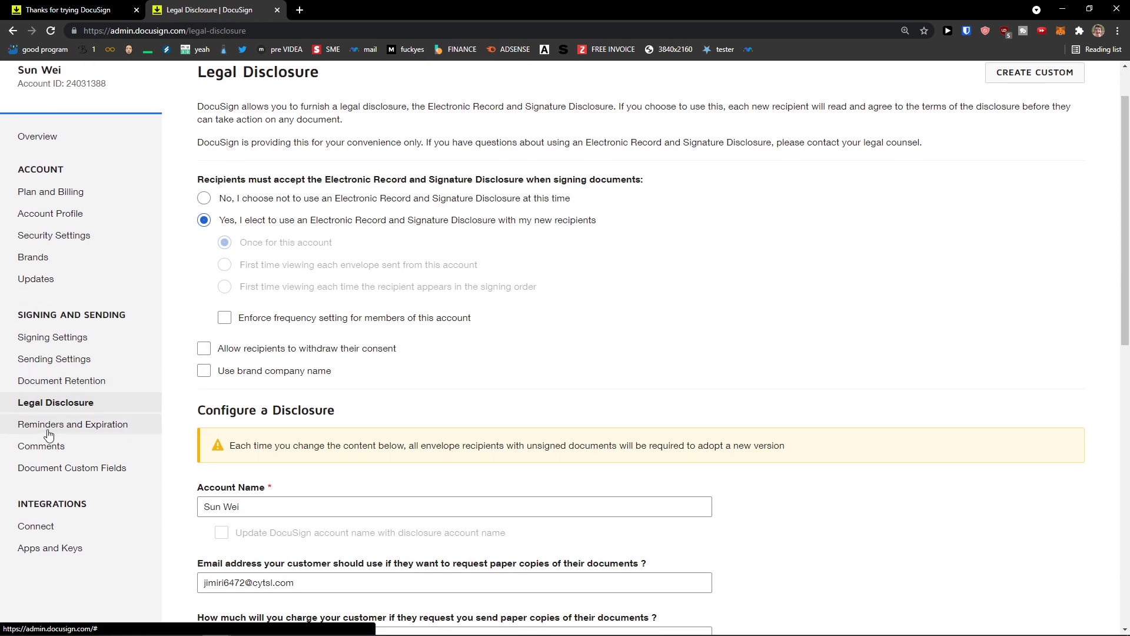
click(48, 428)
scroll(48, 435, down, 1)
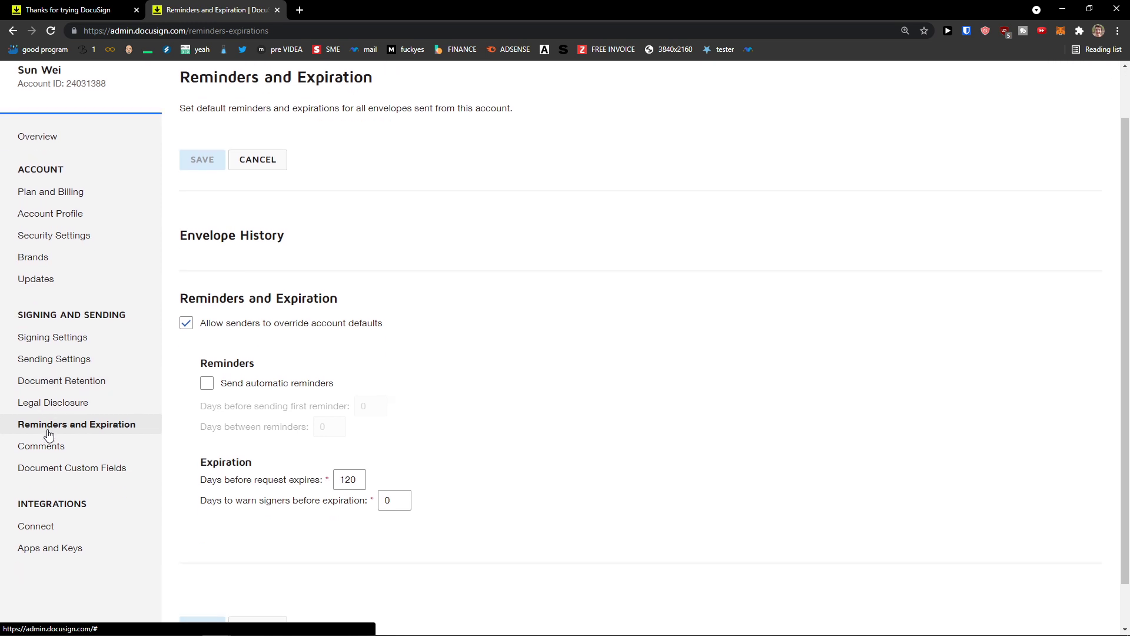
click(206, 386)
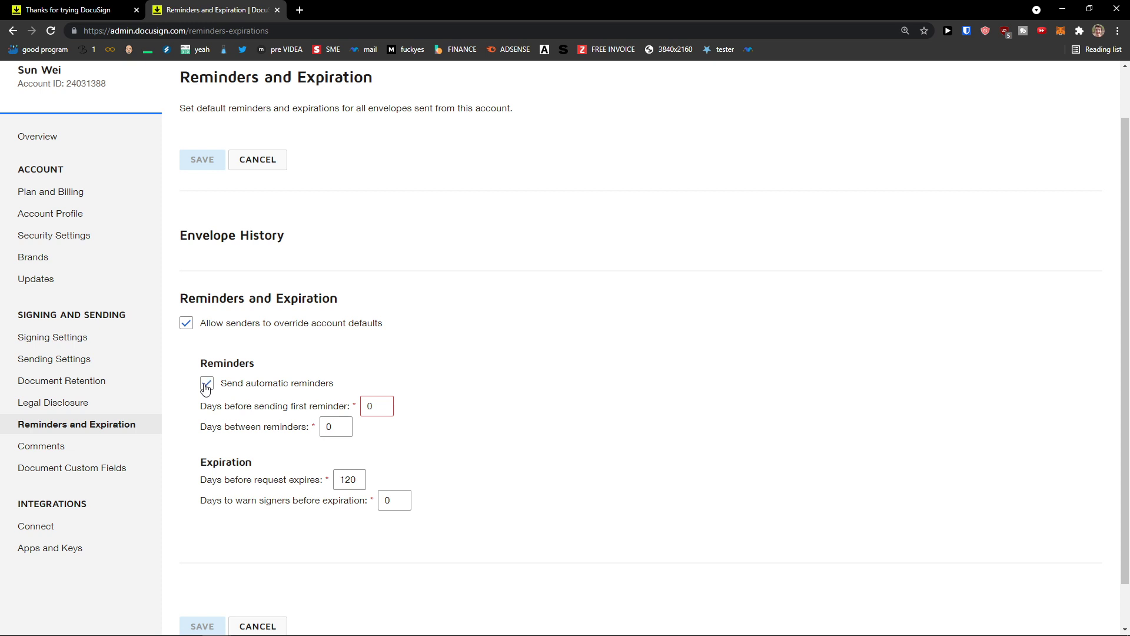
double_click(382, 405)
text(5)
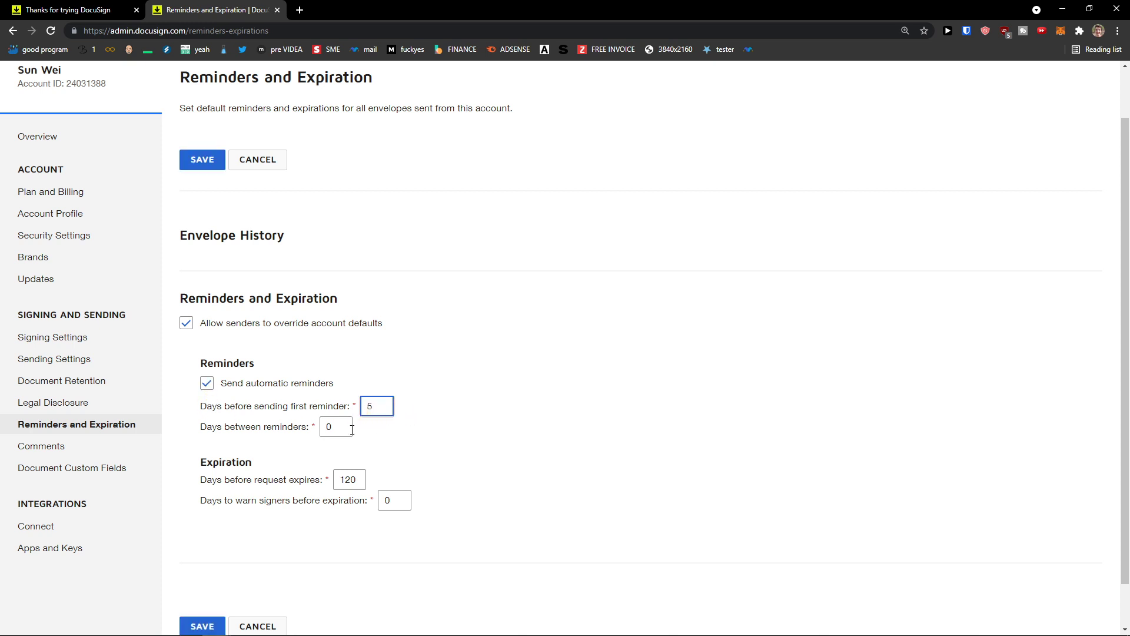
double_click(352, 429)
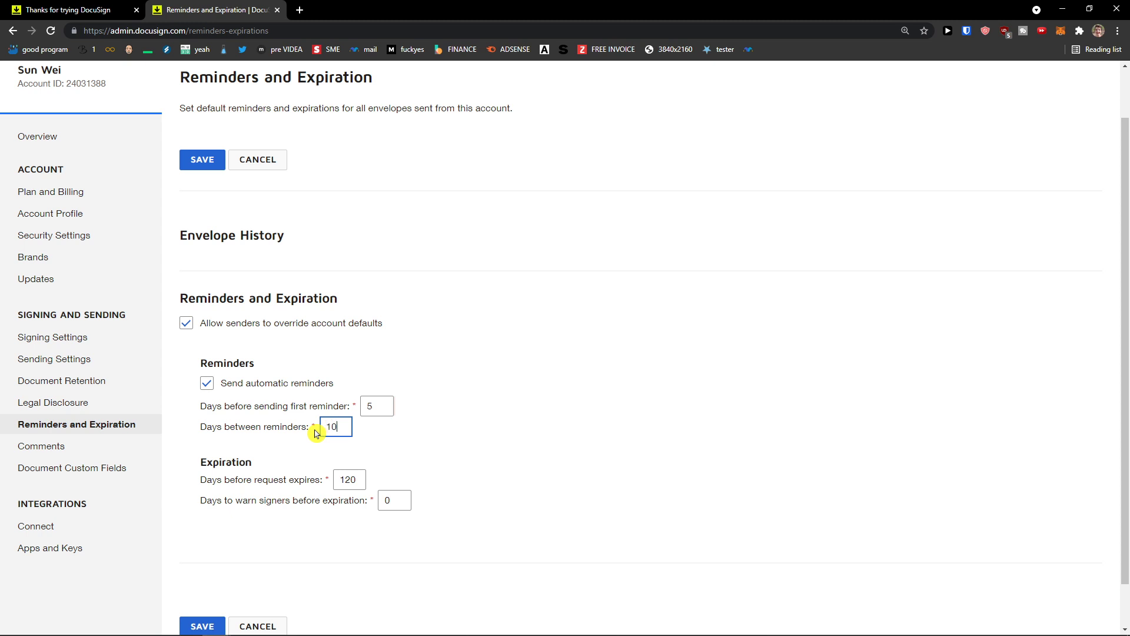
text(10)
click(314, 452)
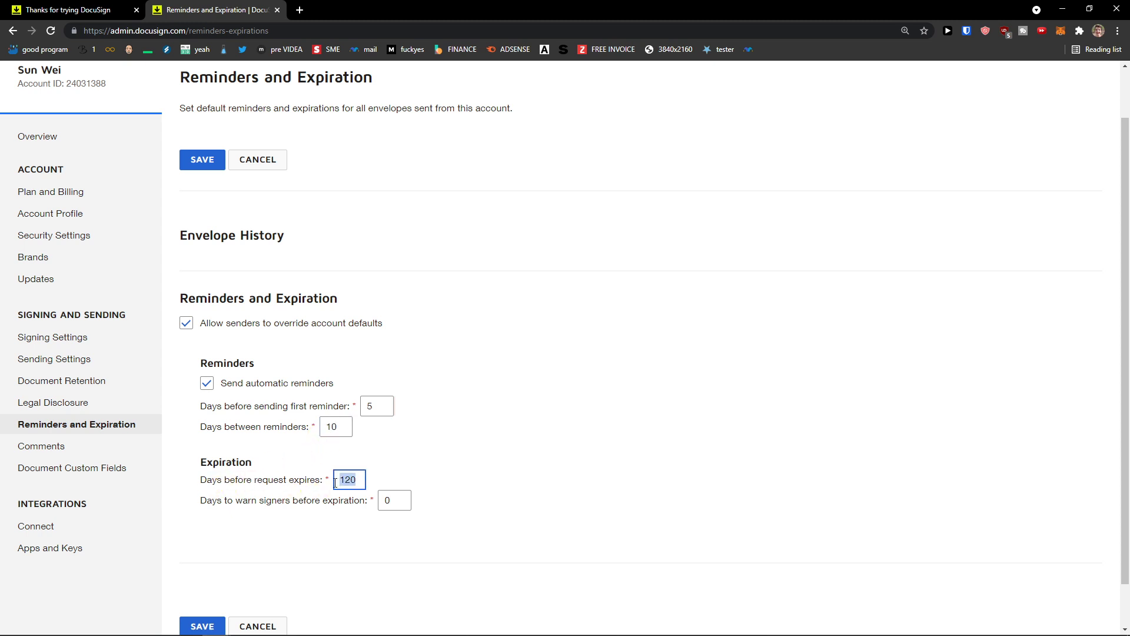
Step: Leave the 120-day expiration, untick automatic reminders, and go to Comments settings
scroll(294, 477, down, 1)
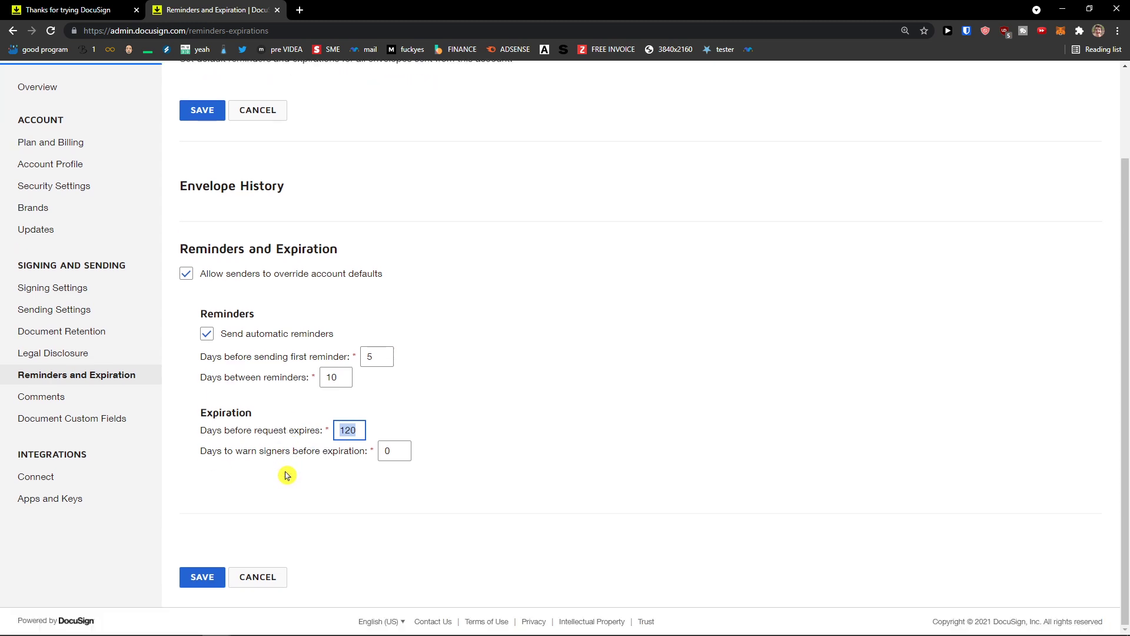
click(287, 476)
scroll(194, 341, up, 1)
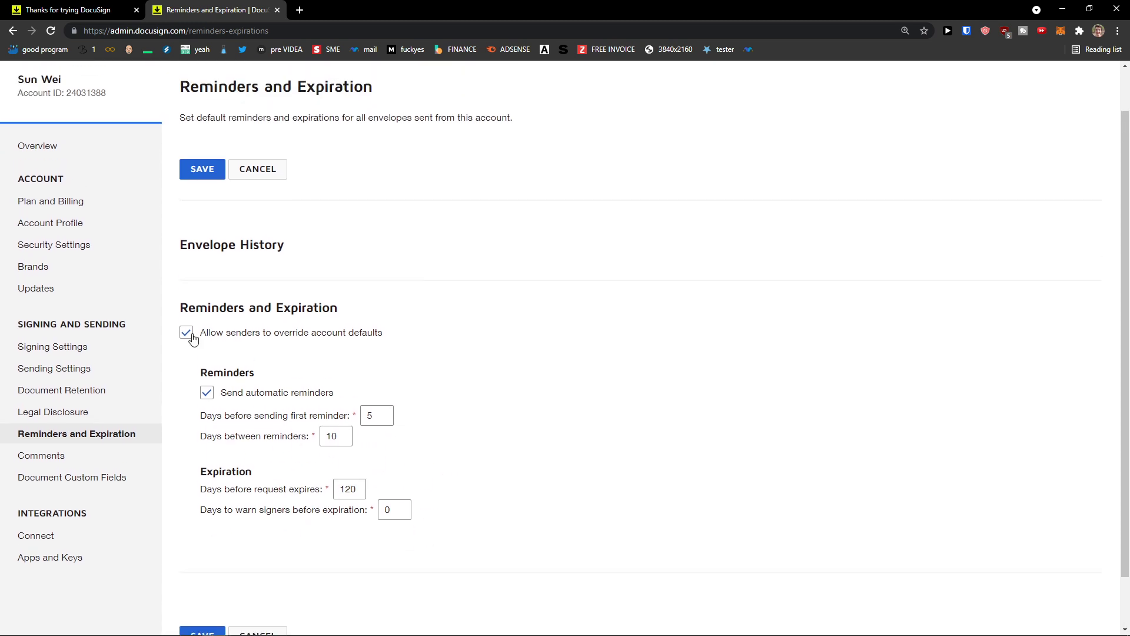
click(206, 392)
click(97, 464)
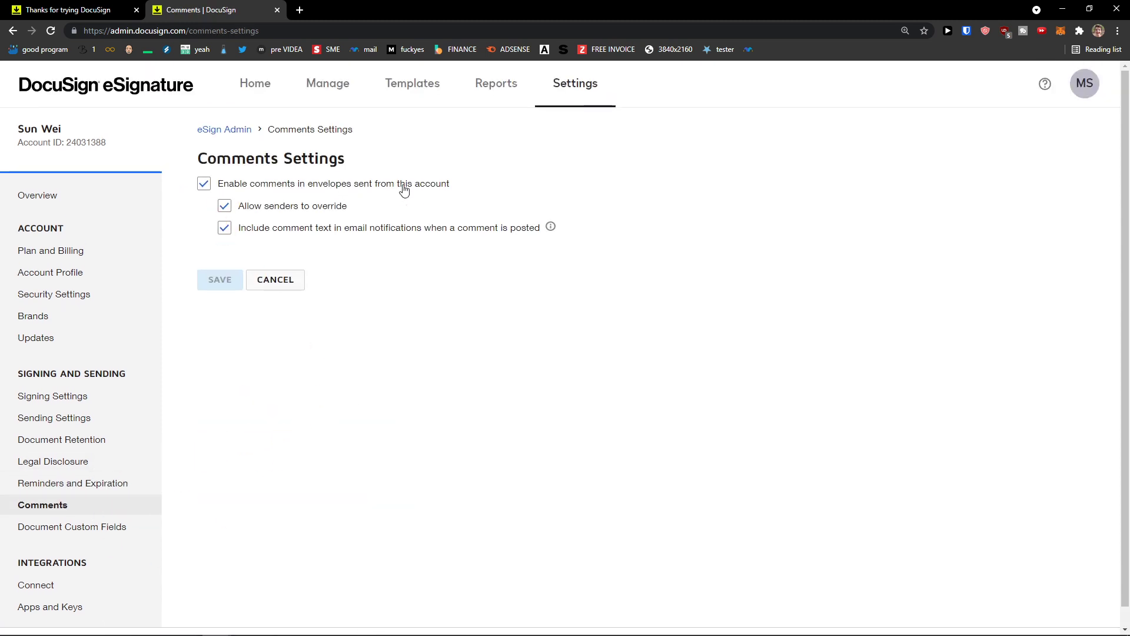
scroll(298, 326, down, 1)
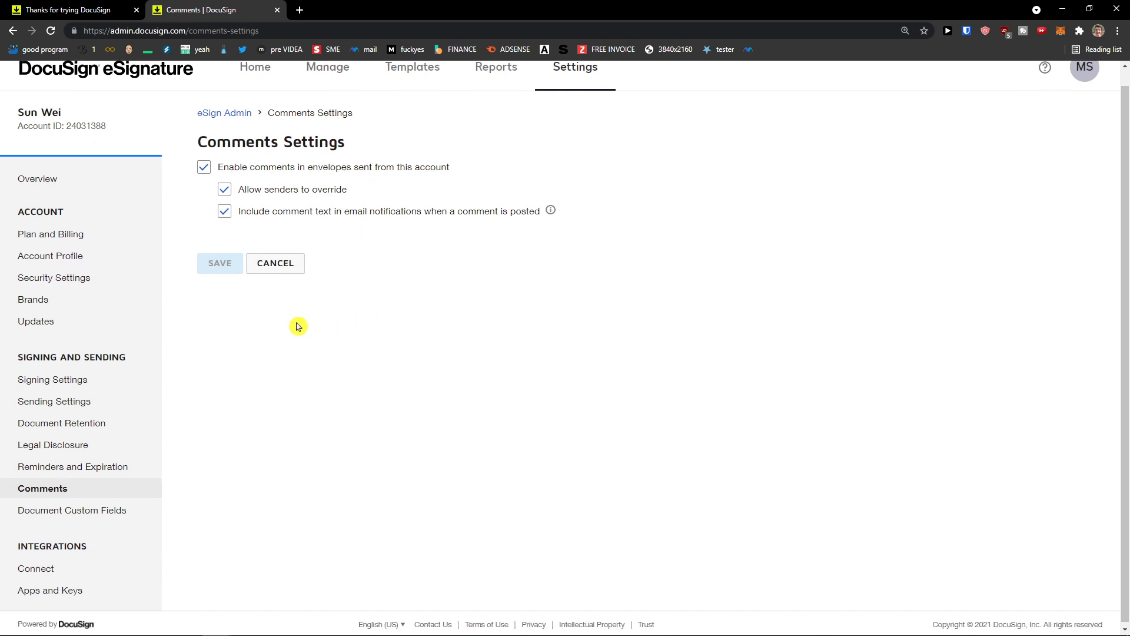
scroll(282, 331, up, 1)
scroll(281, 331, down, 1)
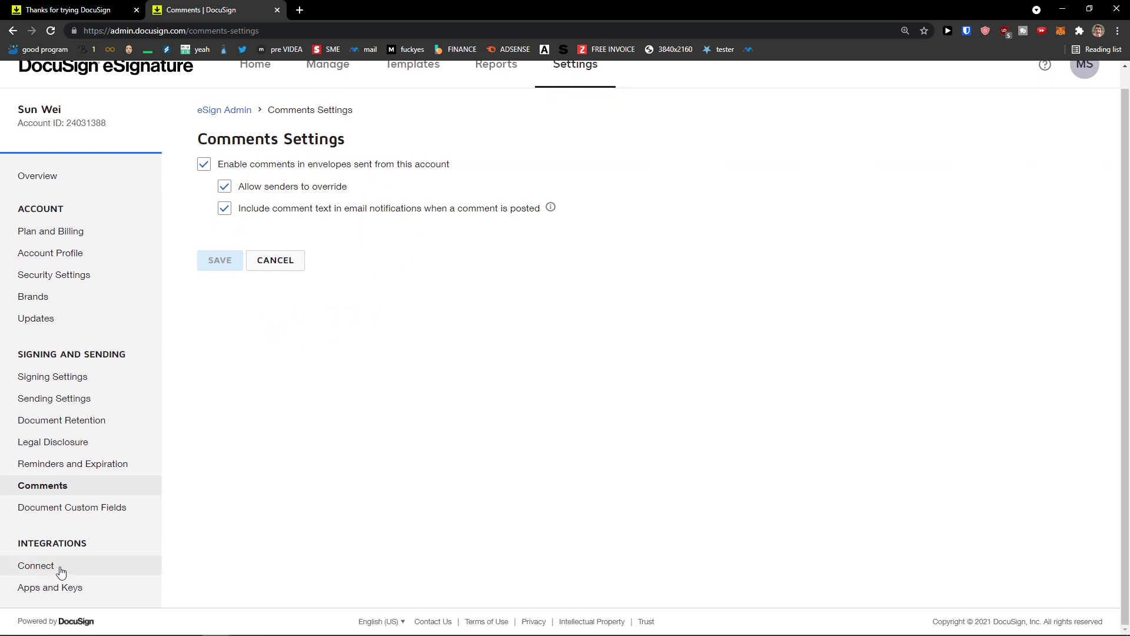
scroll(68, 566, up, 1)
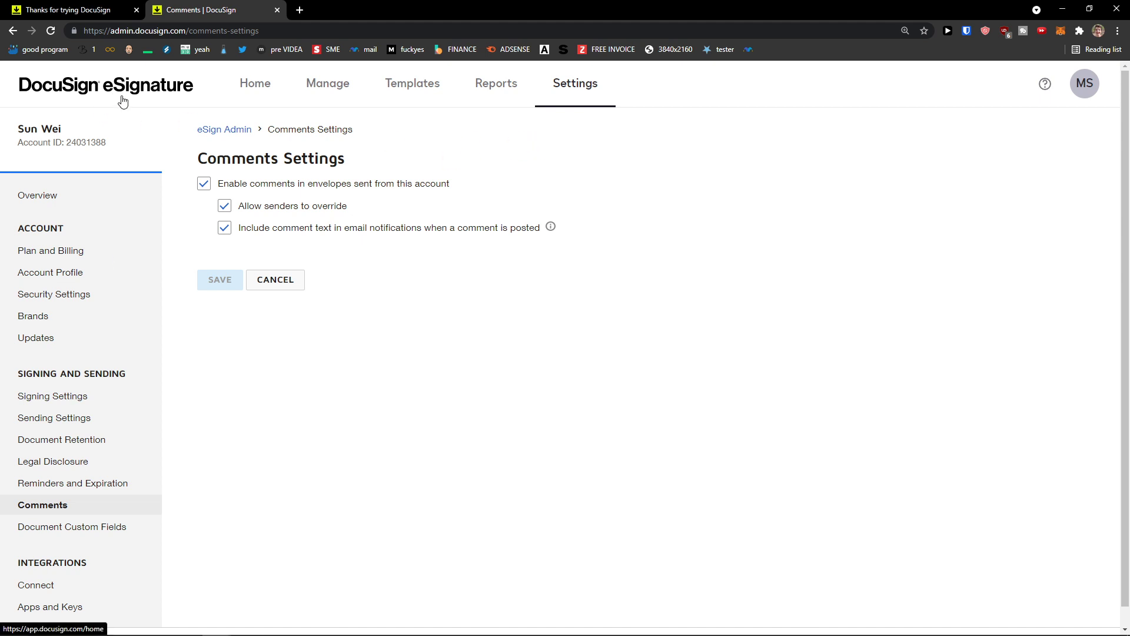
Step: Go back to the eSignature Home dashboard and close the stray extra browser tab
click(263, 89)
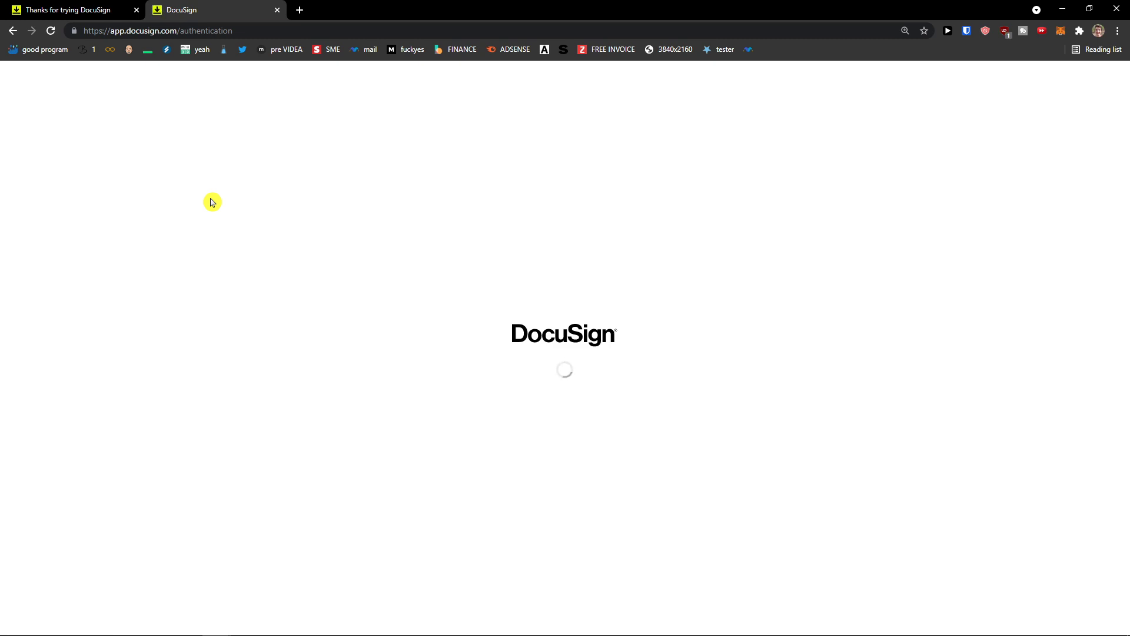
click(300, 10)
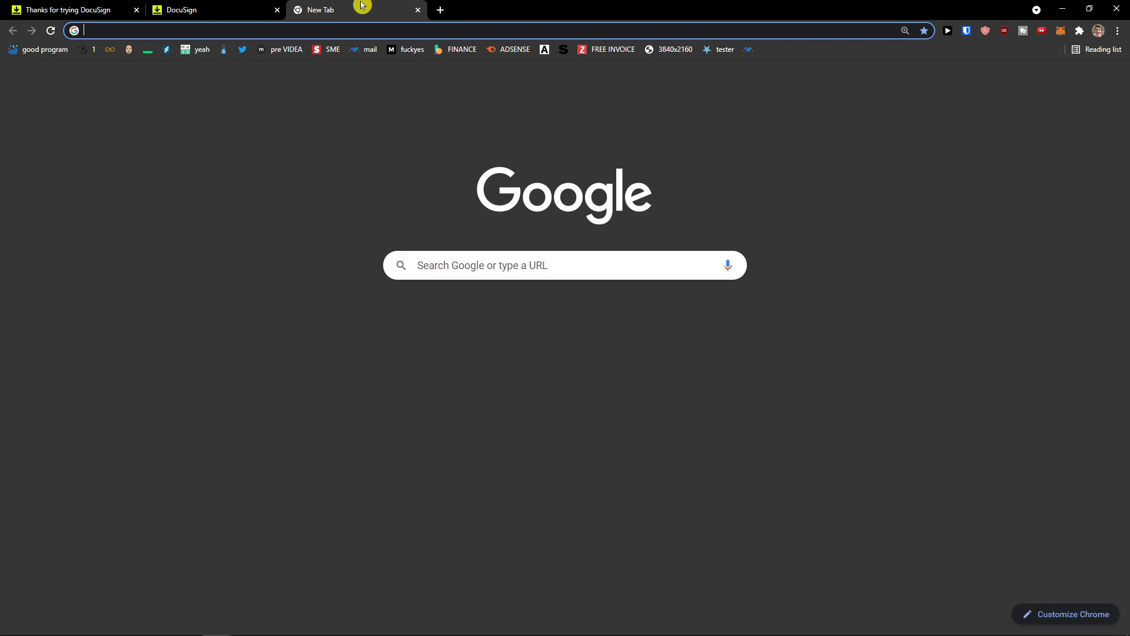
key(ctrl+w)
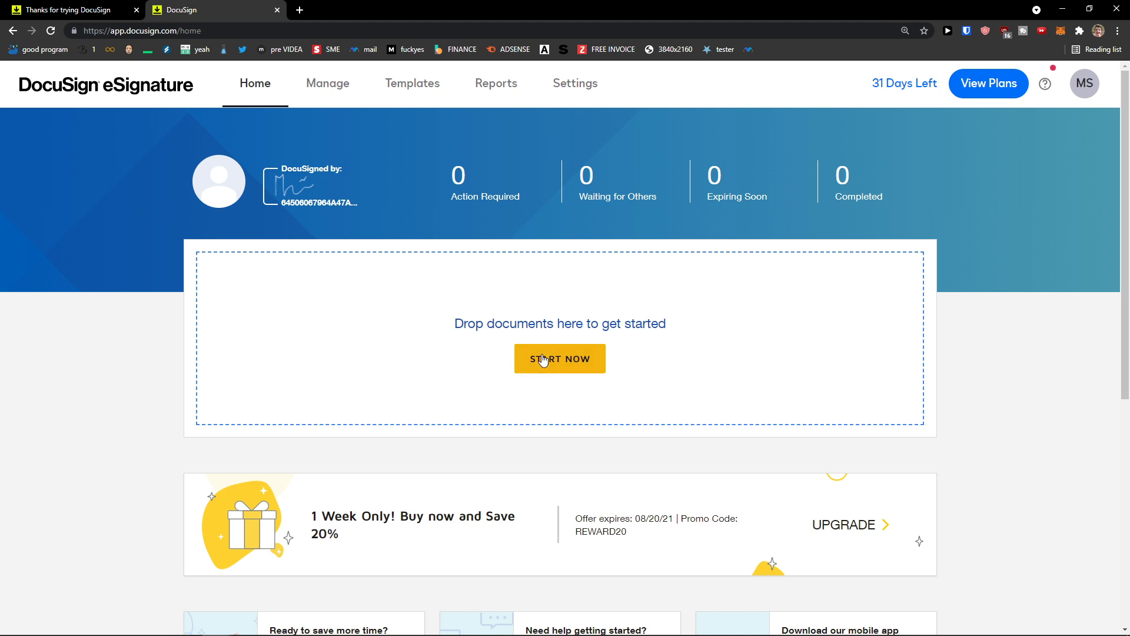
Step: Start a new envelope, check Shared with Me and All Templates for templates, and cancel
click(529, 358)
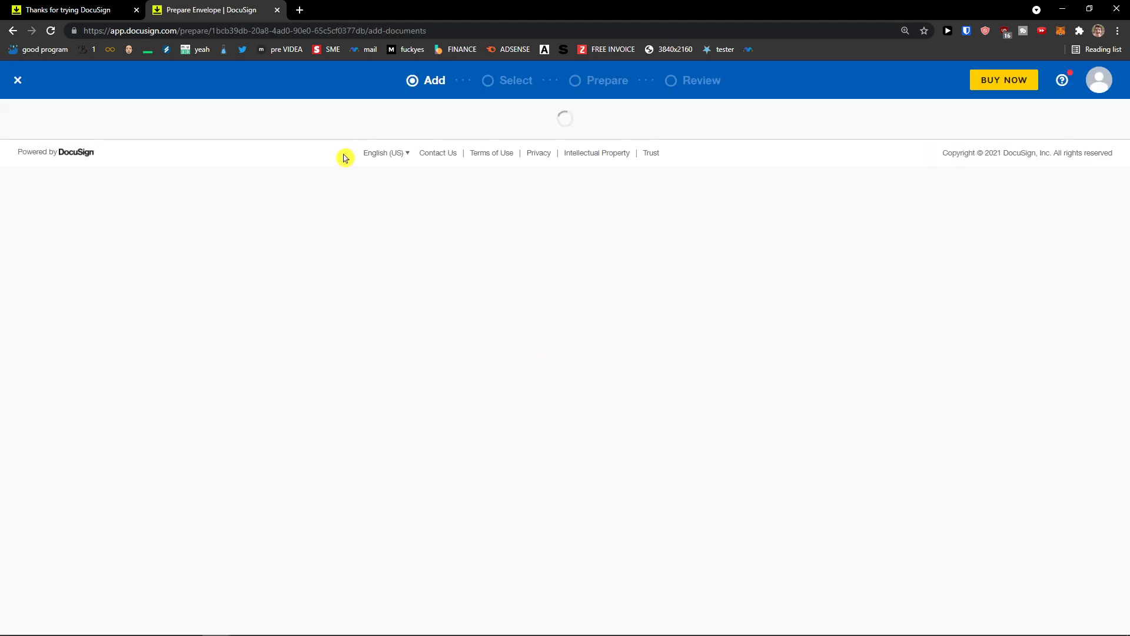
key(ctrl+plus)
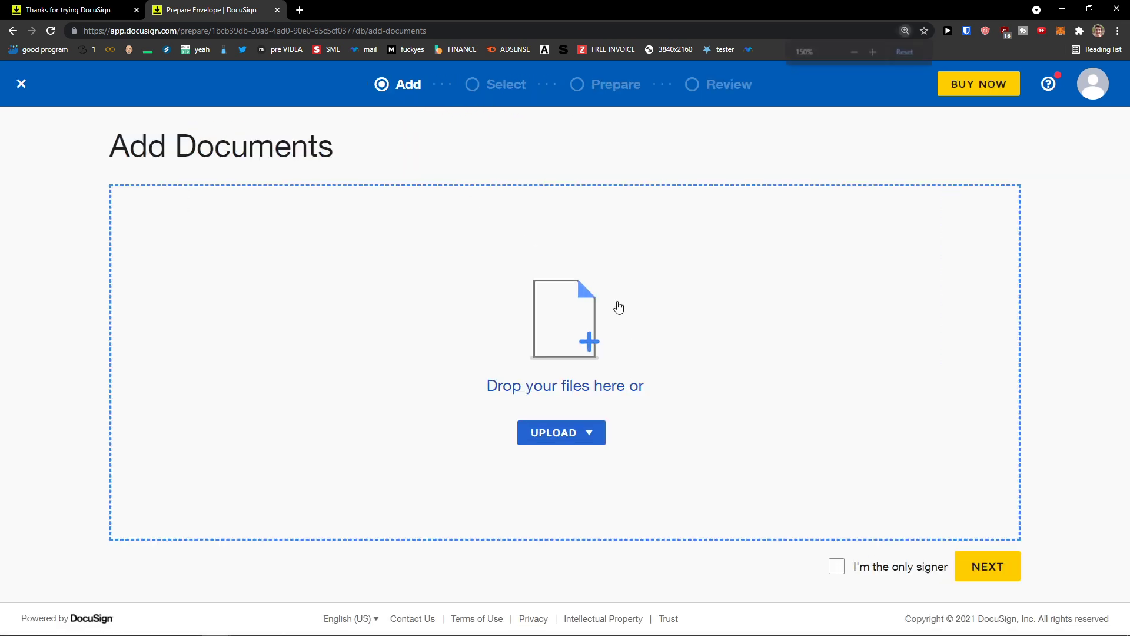
key(ctrl+plus)
click(595, 449)
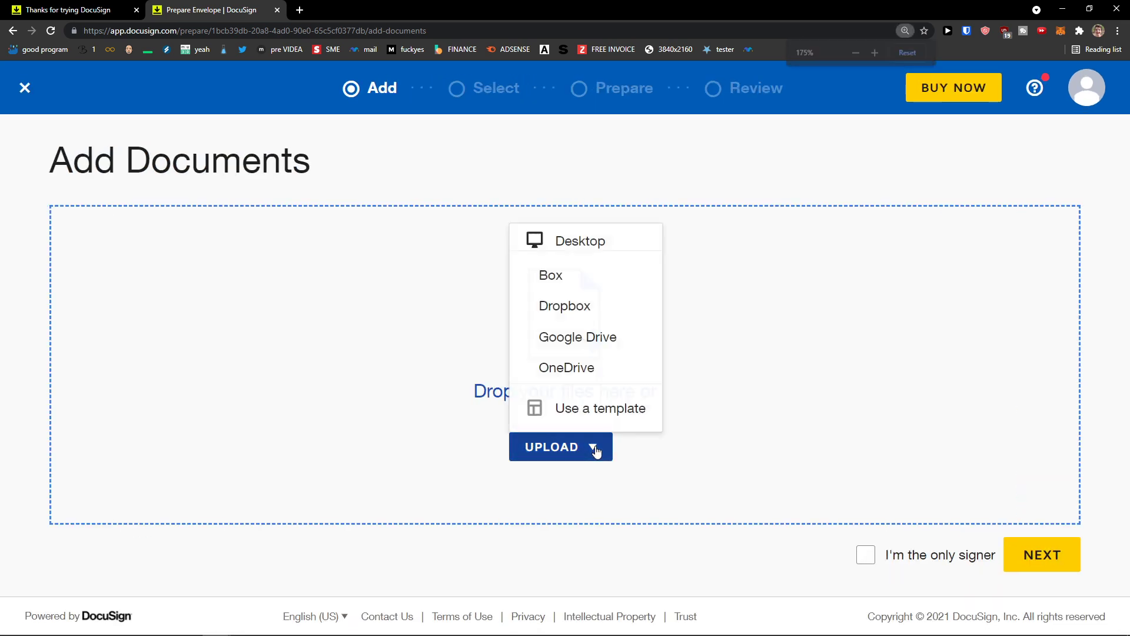
click(585, 407)
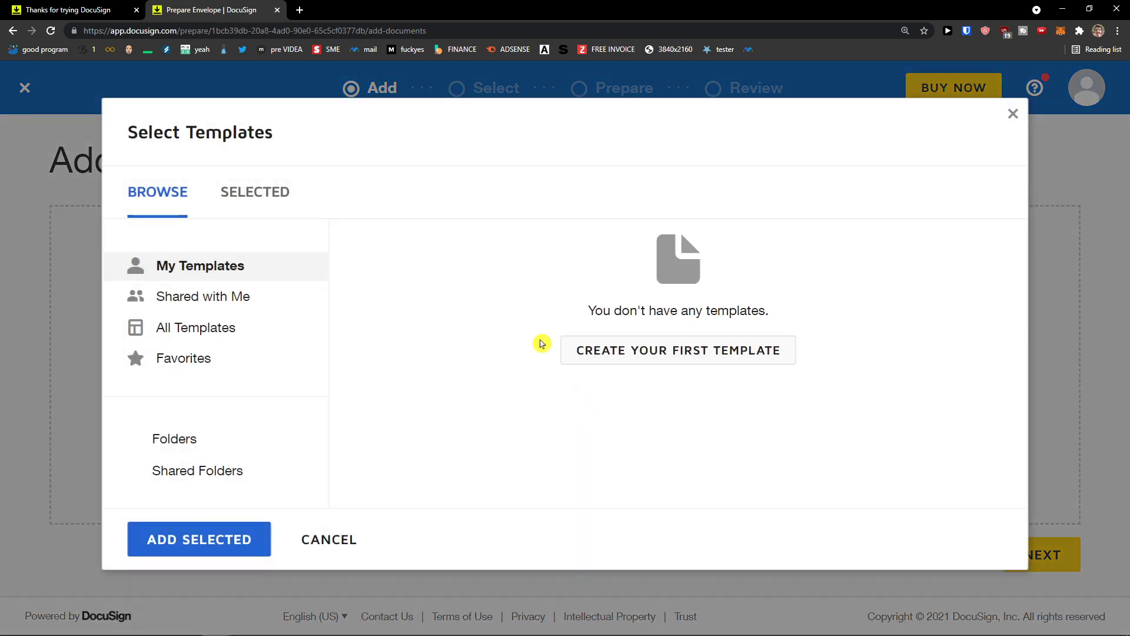
click(253, 302)
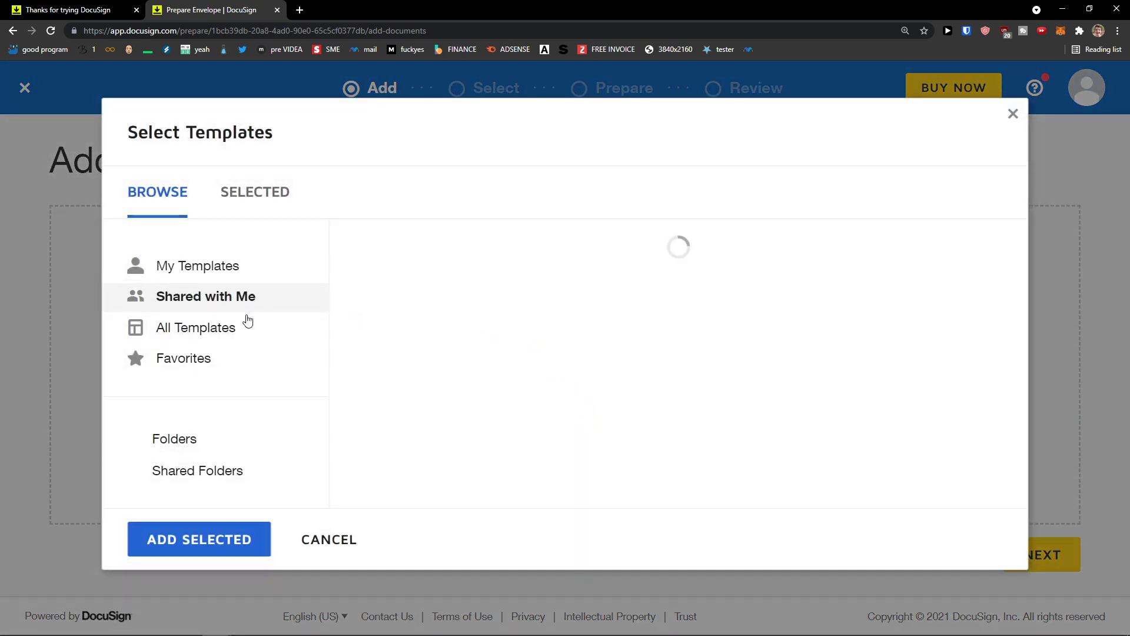
click(244, 326)
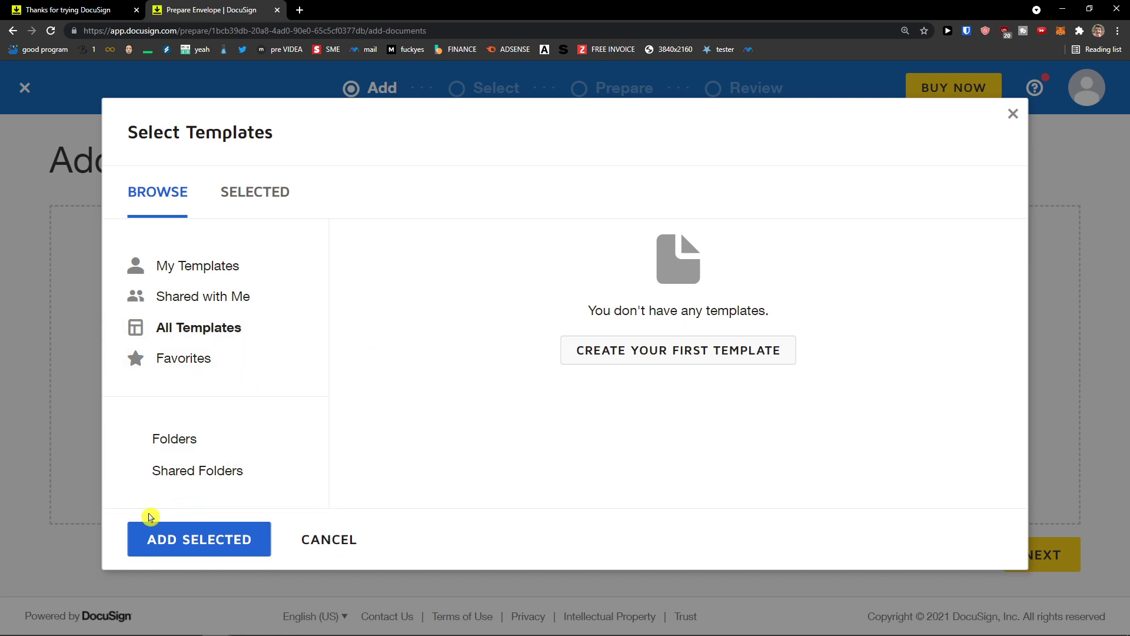
click(238, 206)
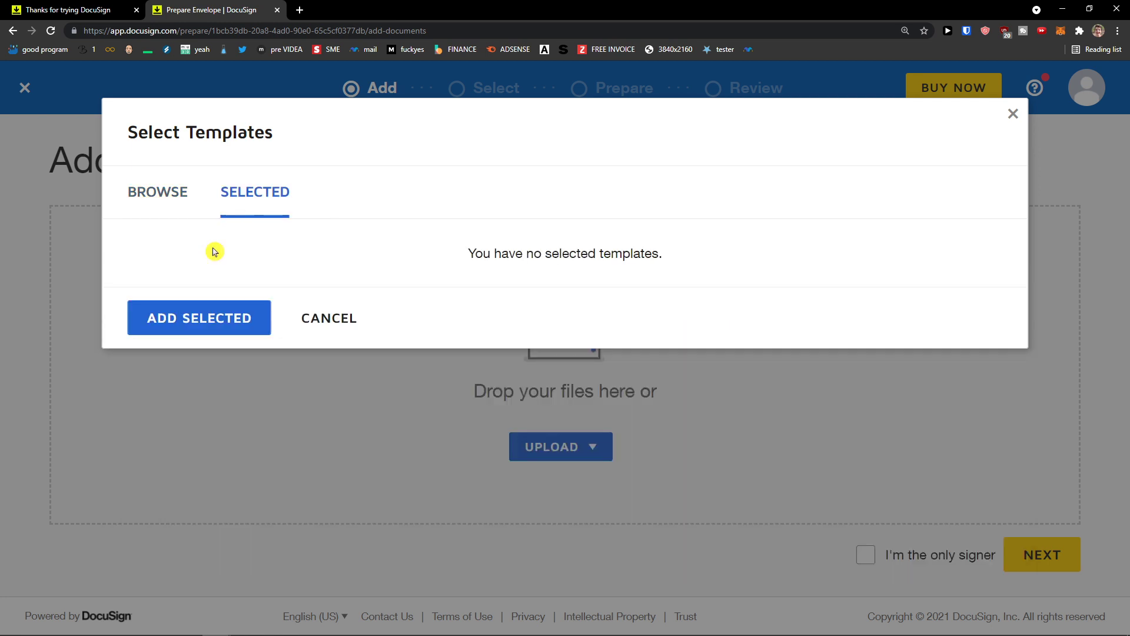
click(324, 321)
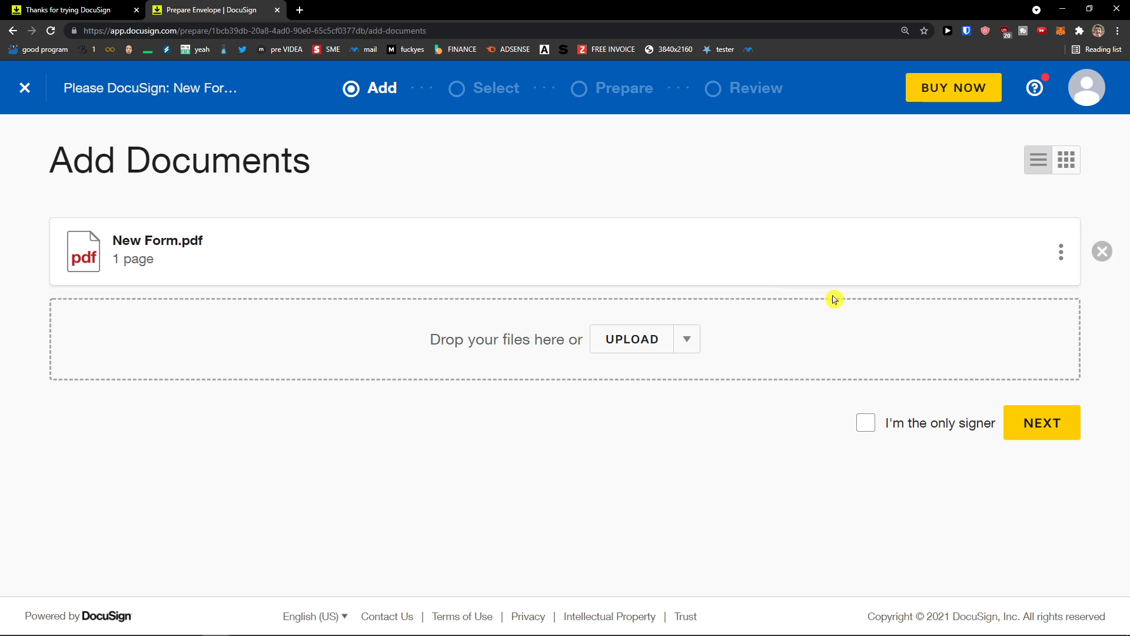
Step: With New Form.pdf added, continue from Add Documents to the recipients step
click(1034, 422)
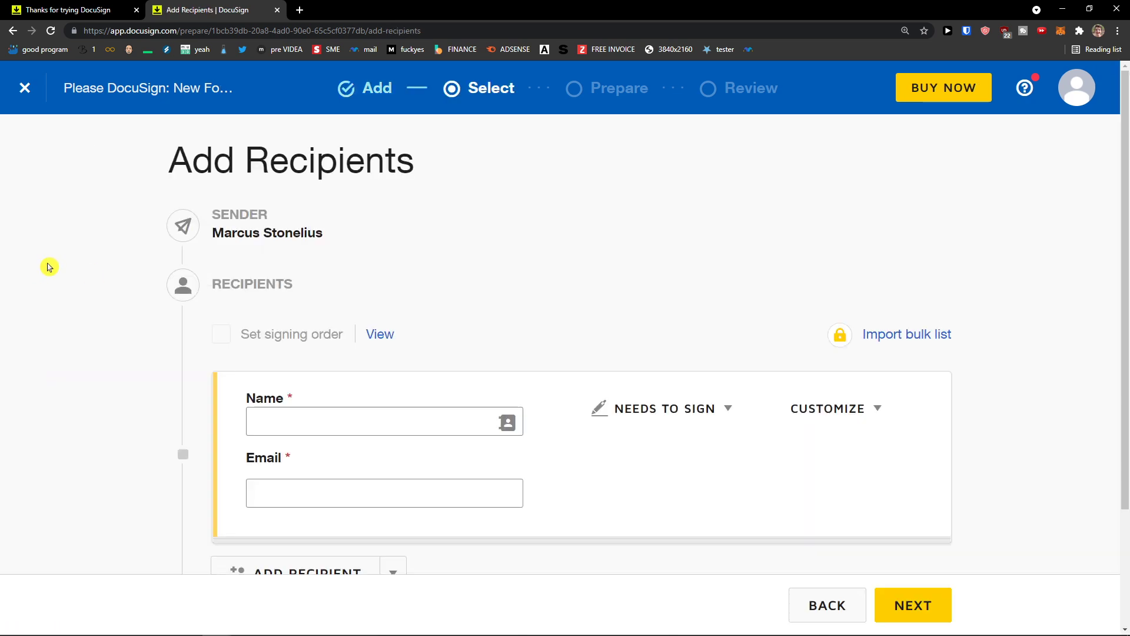
Step: Enter the signer's full name and e-mail address in the recipient fields
scroll(45, 263, down, 1)
scroll(69, 263, up, 1)
scroll(107, 274, down, 2)
key(ctrl+plus)
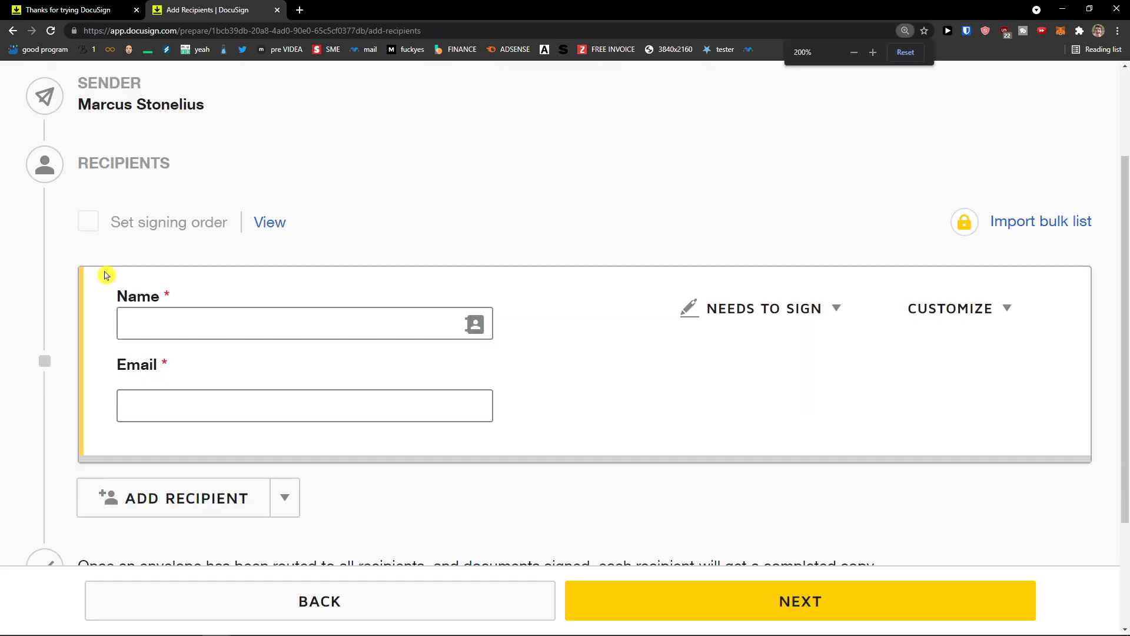
scroll(156, 283, up, 1)
scroll(192, 312, down, 1)
click(191, 316)
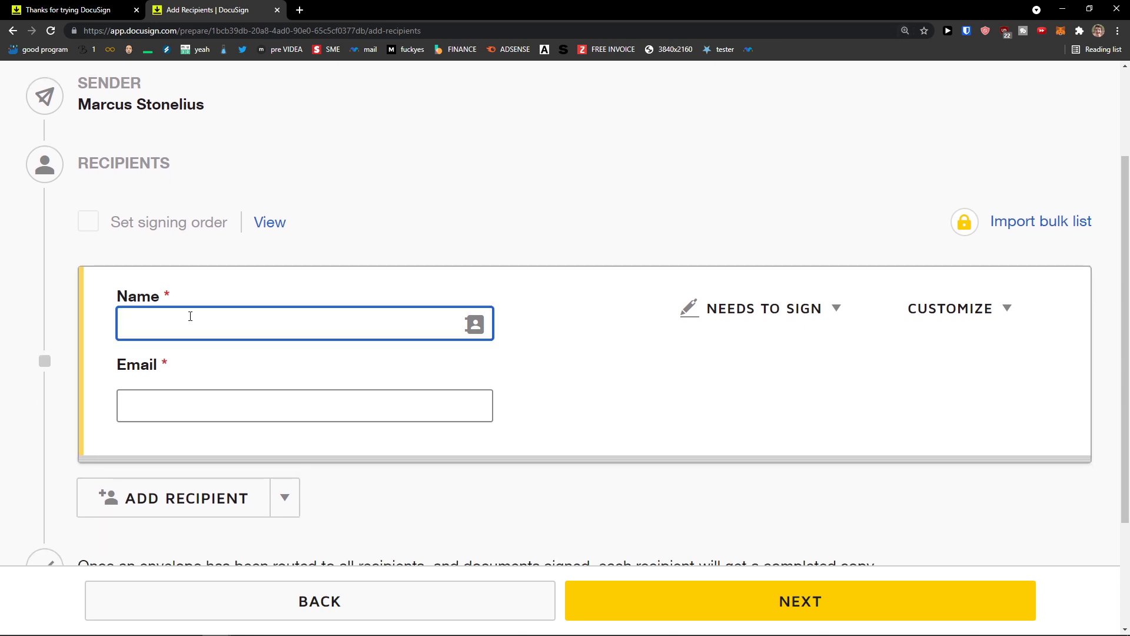
scroll(210, 303, up, 1)
scroll(270, 290, down, 1)
text(Marcus Client)
key(Tab)
key(Tab)
key(Tab)
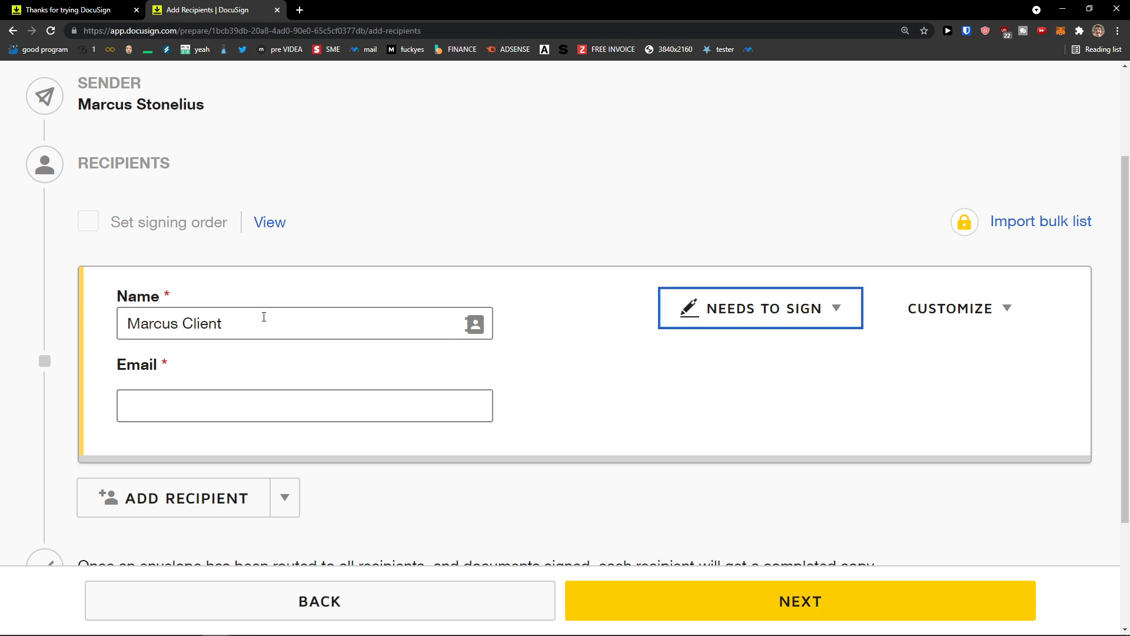
click(214, 400)
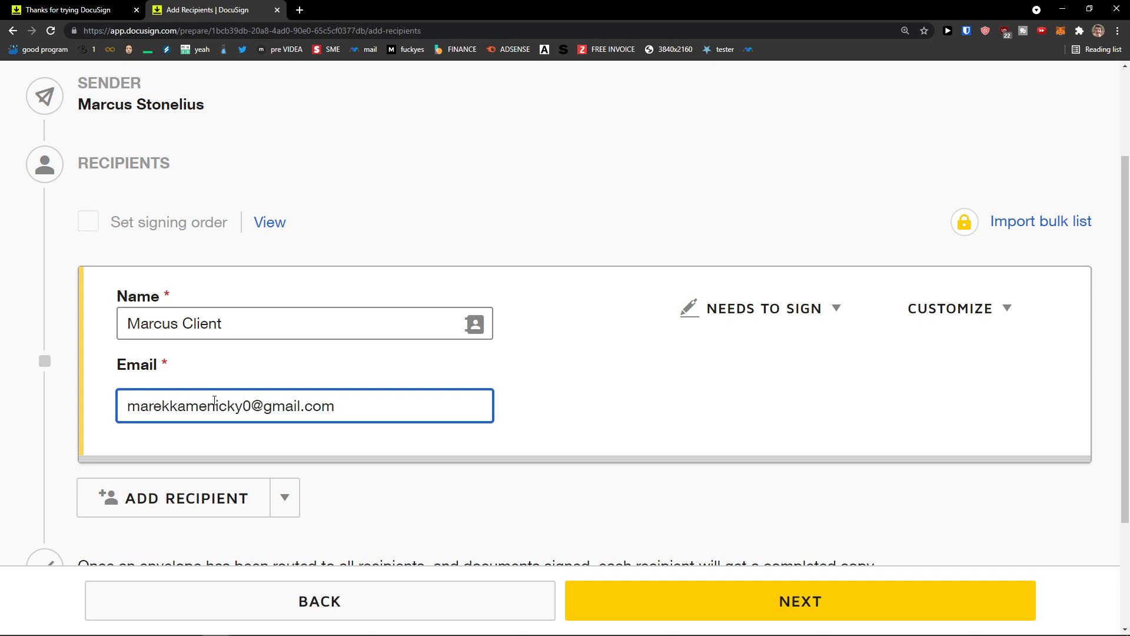
Step: Keep the recipient as Needs to Sign, check customisation options, and continue to Prepare
click(802, 310)
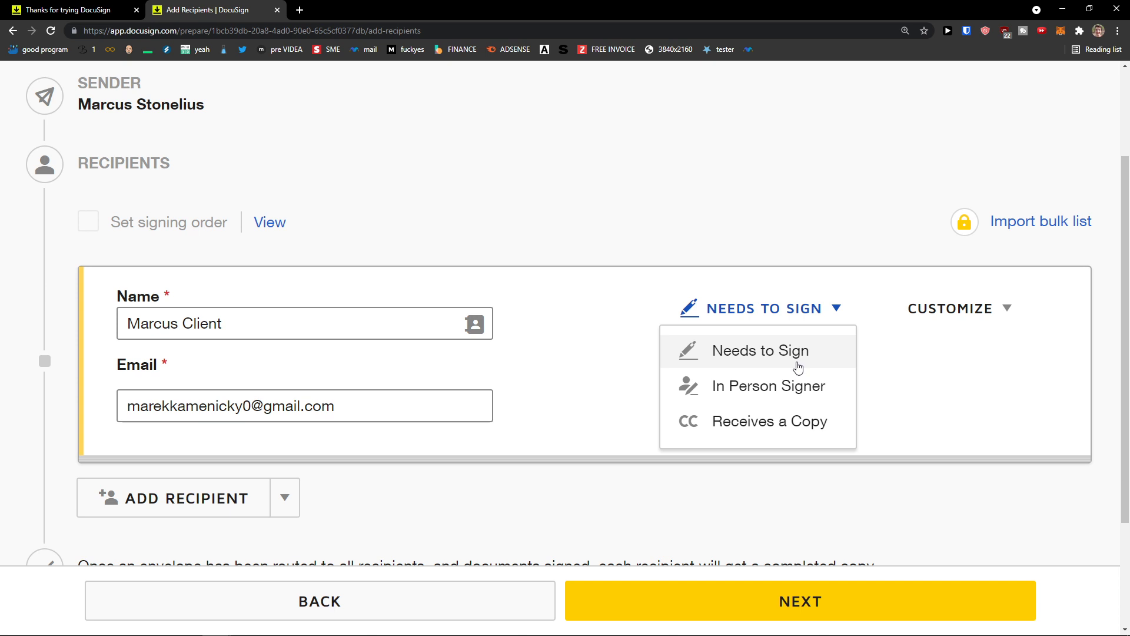
click(799, 367)
click(948, 315)
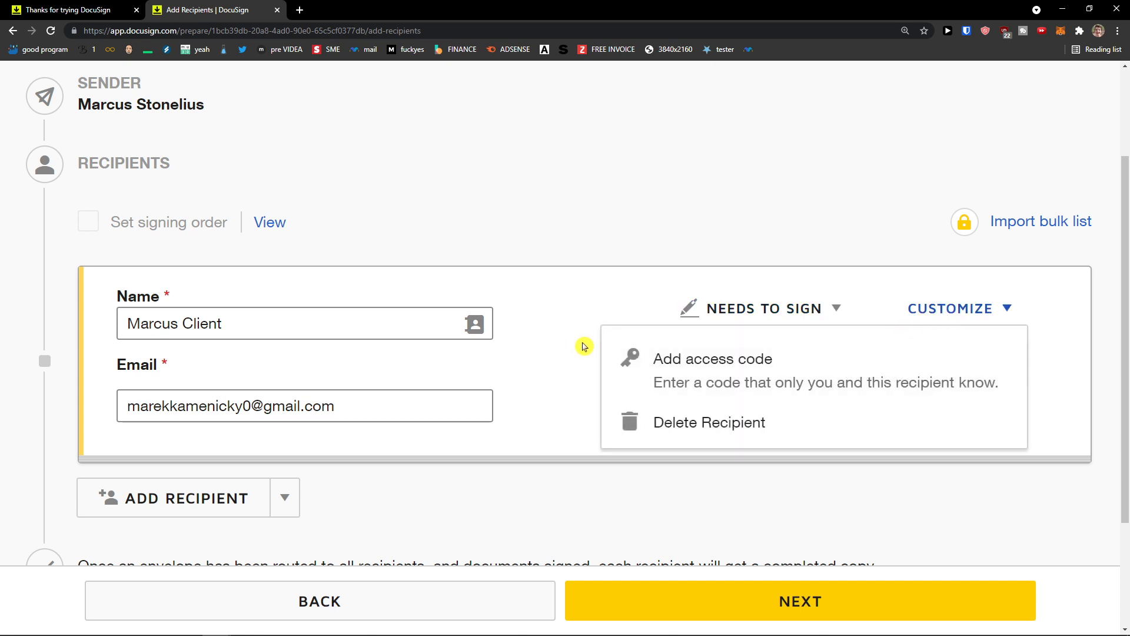
click(584, 347)
scroll(587, 344, down, 3)
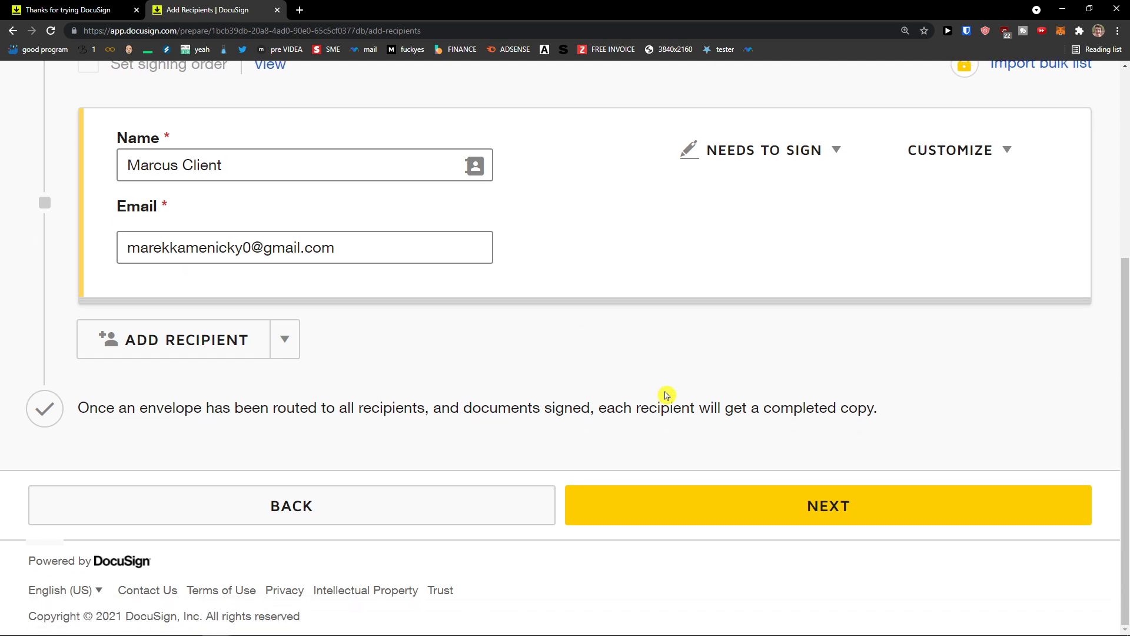
scroll(396, 416, up, 1)
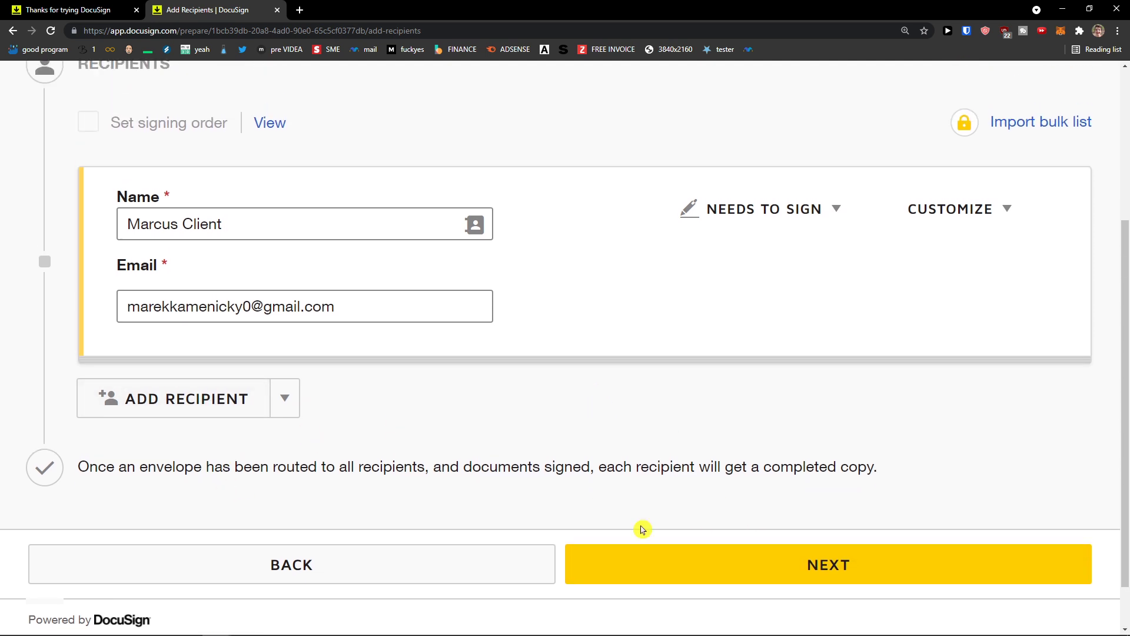
click(734, 580)
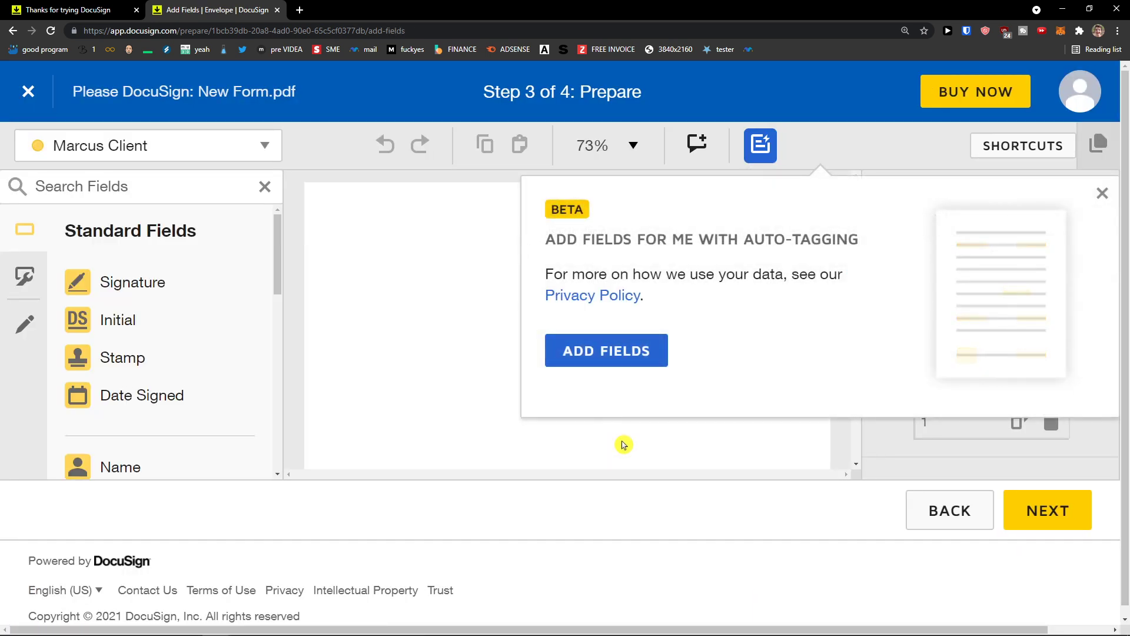
Step: Zoom the page out and dismiss the auto-tagging BETA popup
key(ctrl+minus)
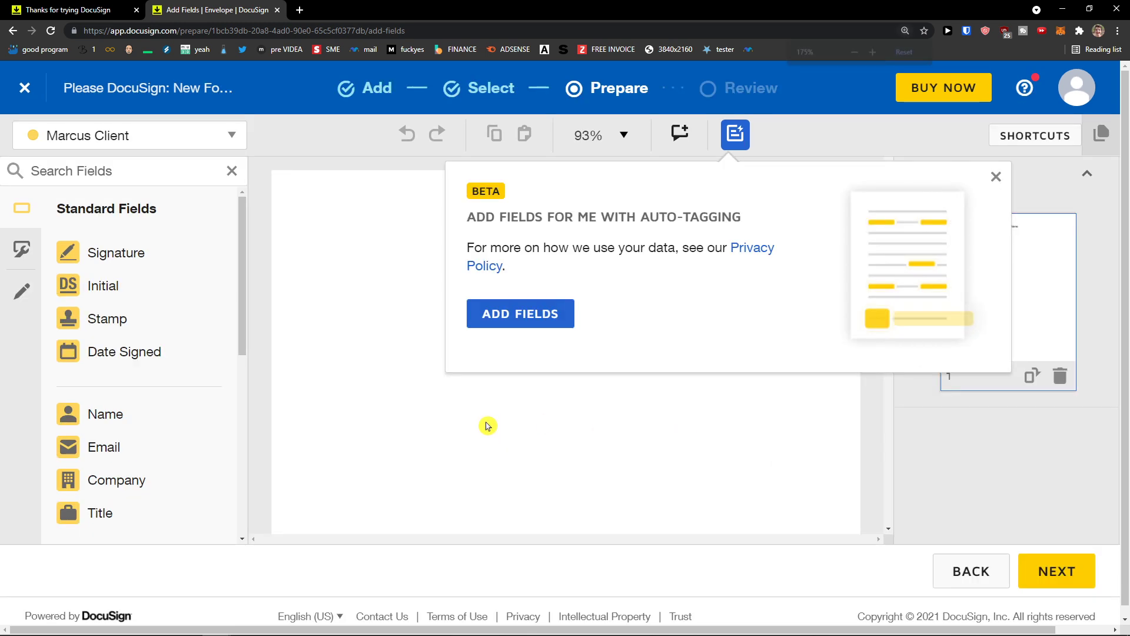
key(ctrl+minus)
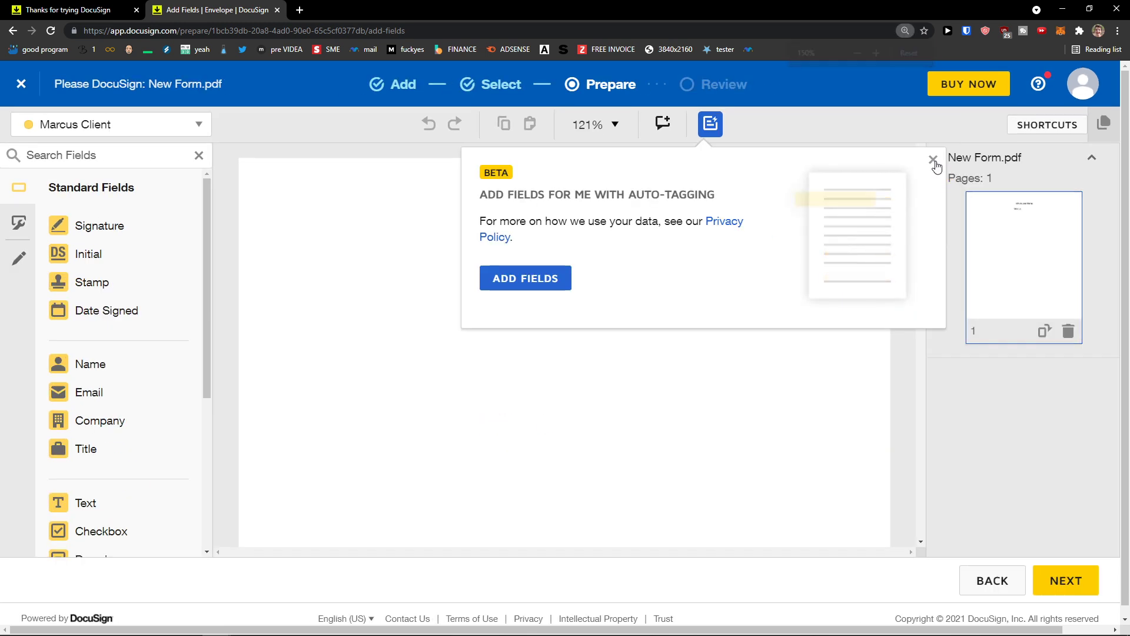
click(935, 164)
key(ctrl+minus)
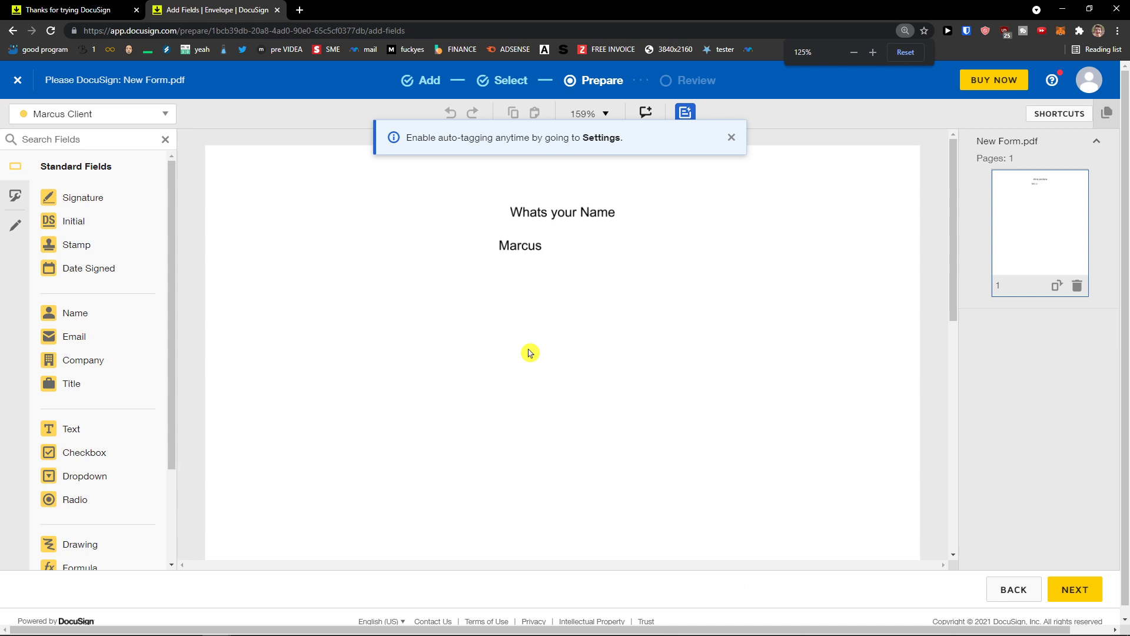
key(ctrl+minus)
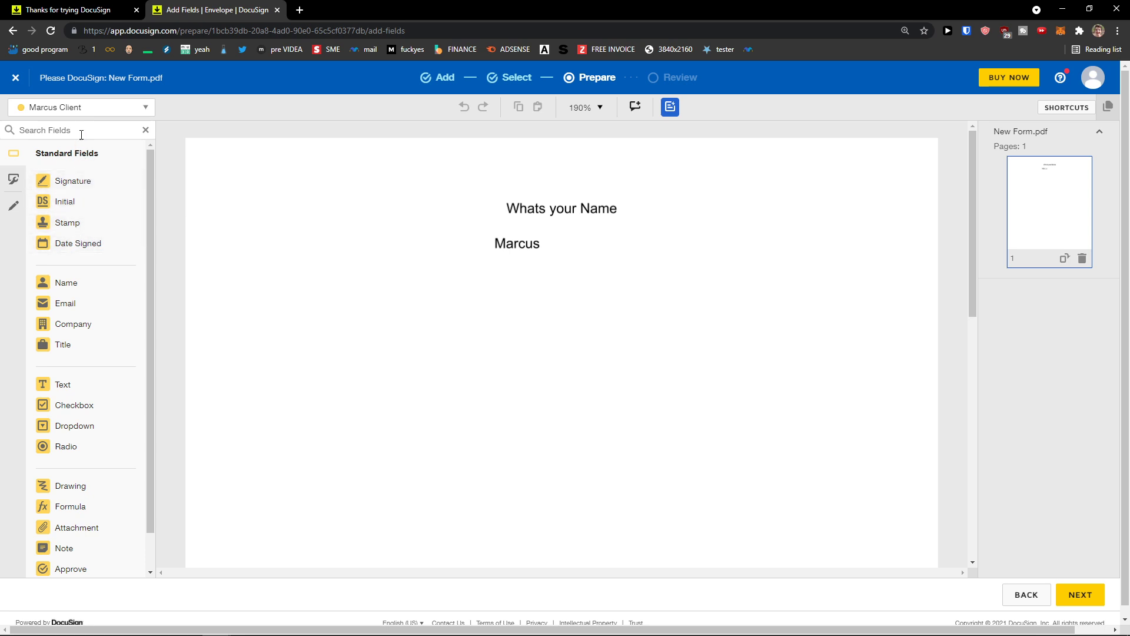
Step: Confirm the client signer is the selected recipient for placing fields
click(114, 112)
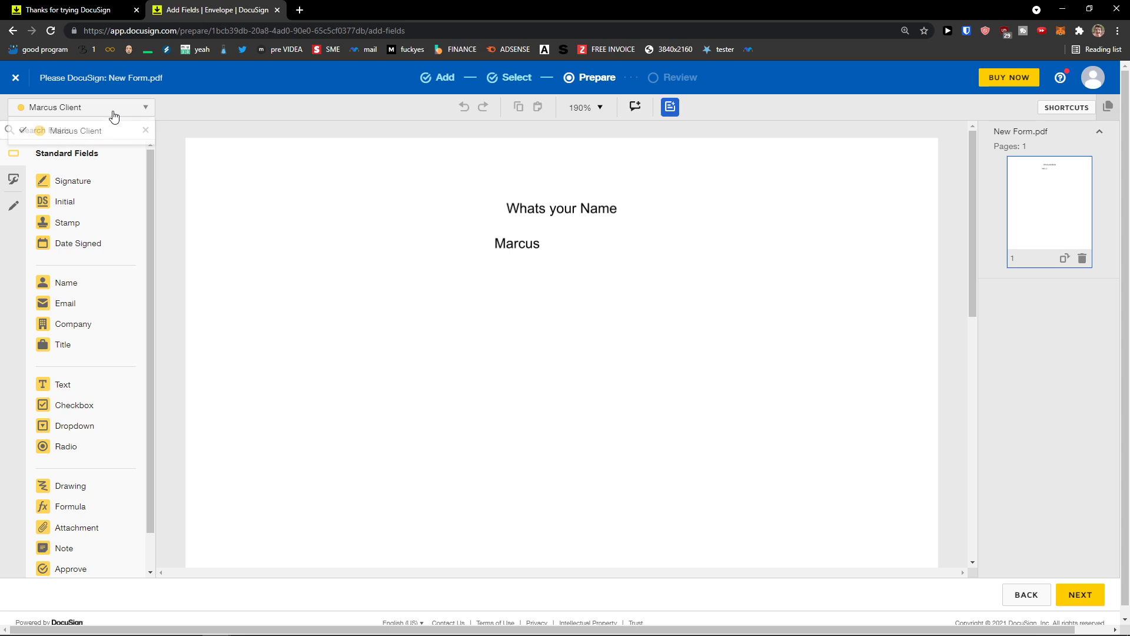
click(88, 138)
scroll(93, 226, down, 1)
scroll(93, 229, up, 1)
click(96, 117)
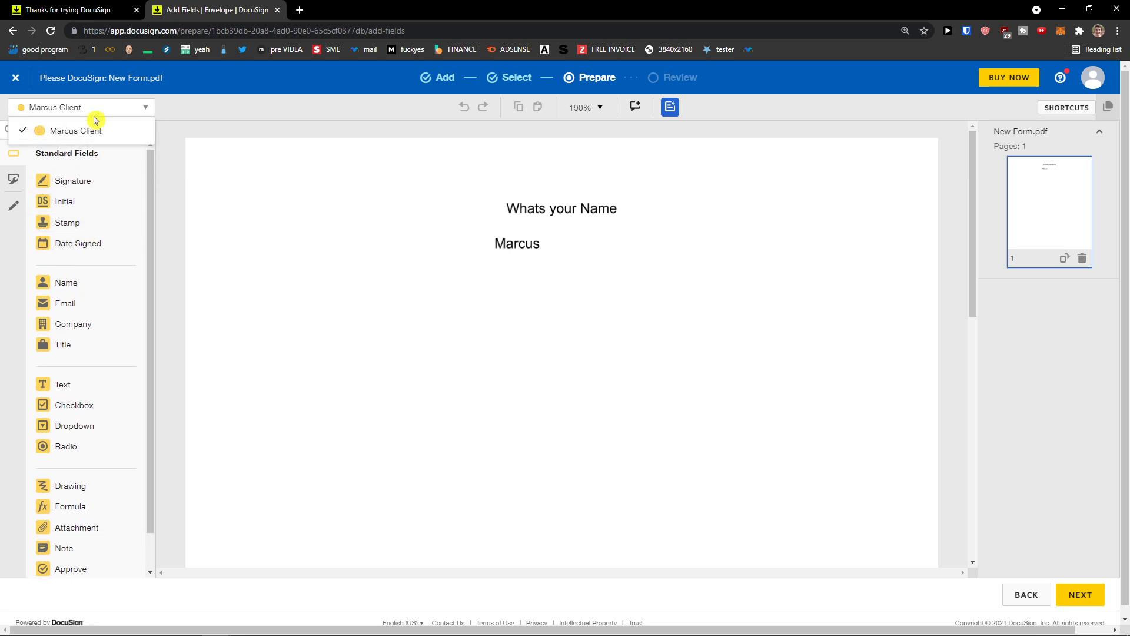
click(95, 117)
click(96, 116)
click(96, 115)
scroll(250, 312, down, 5)
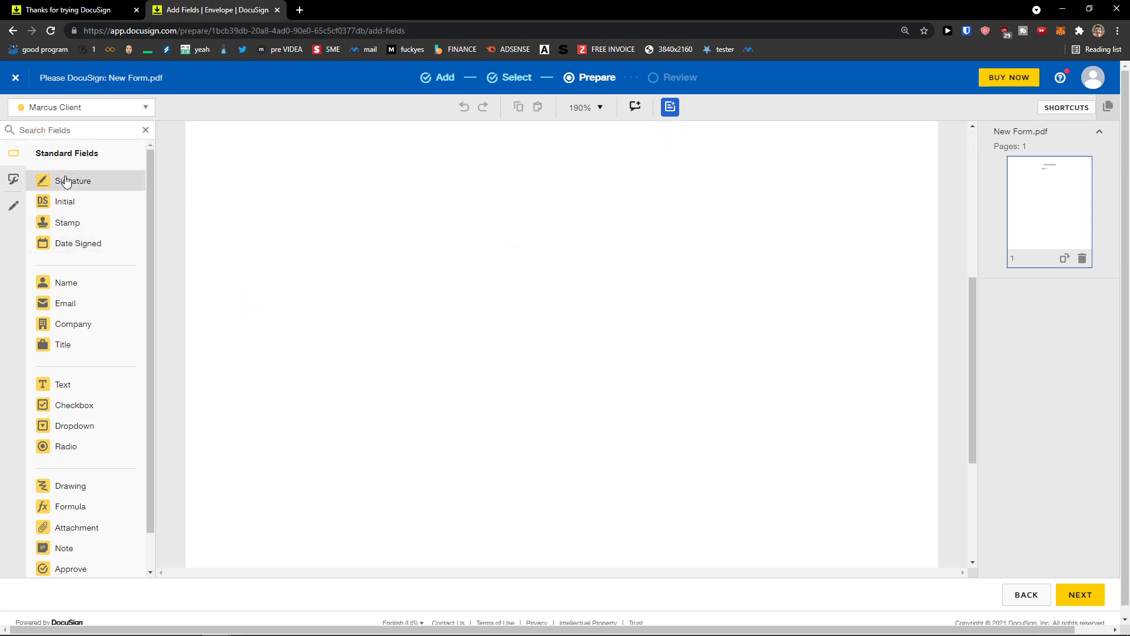
Step: Place one enlarged Signature field on the left of the form and delete the accidental duplicate
mouse_move(63, 184)
mouse_down()
mouse_move(205, 266)
mouse_move(338, 429)
mouse_up()
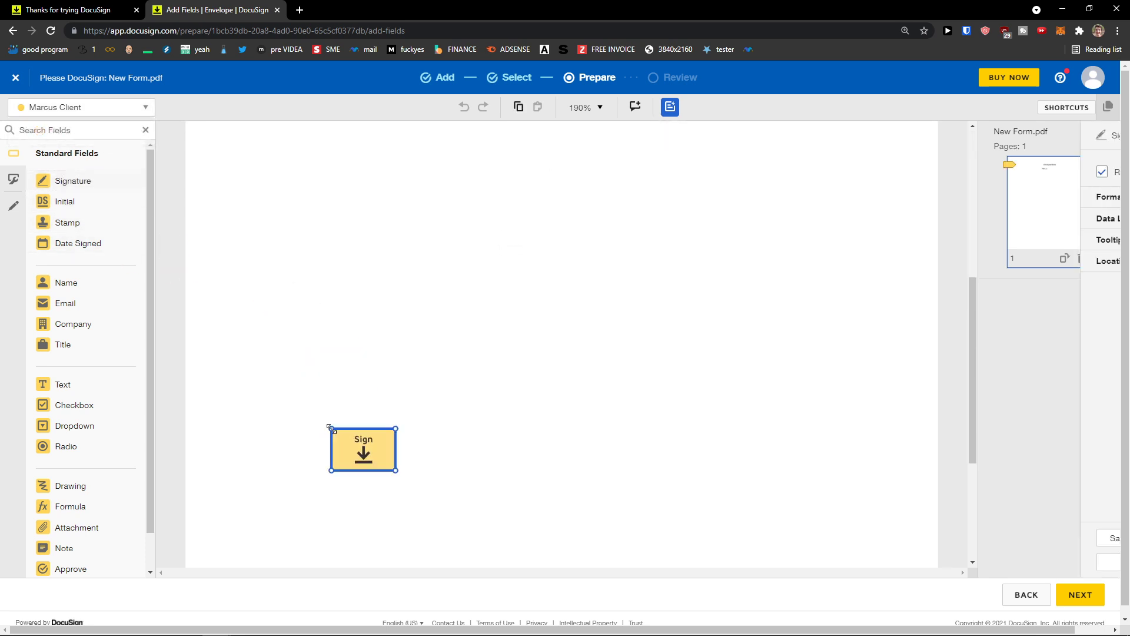
mouse_move(399, 465)
mouse_down()
mouse_move(460, 512)
mouse_move(412, 457)
mouse_move(415, 469)
mouse_up()
click(90, 184)
mouse_move(91, 187)
mouse_down()
mouse_move(346, 446)
mouse_move(320, 419)
mouse_up()
right_click(317, 493)
click(476, 465)
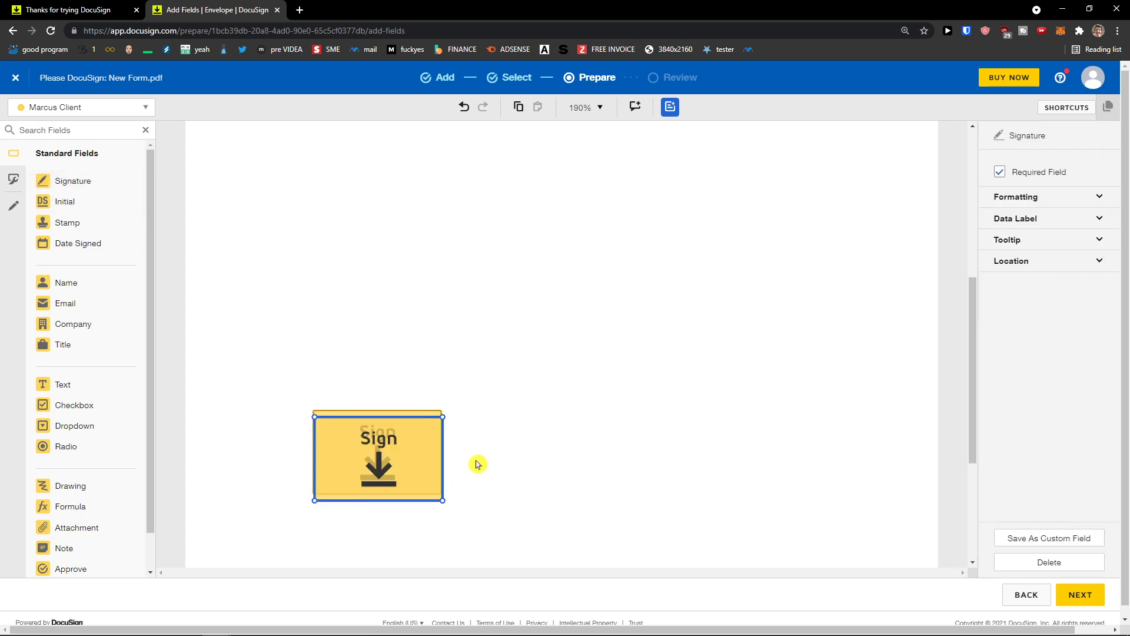
key(Delete)
click(389, 460)
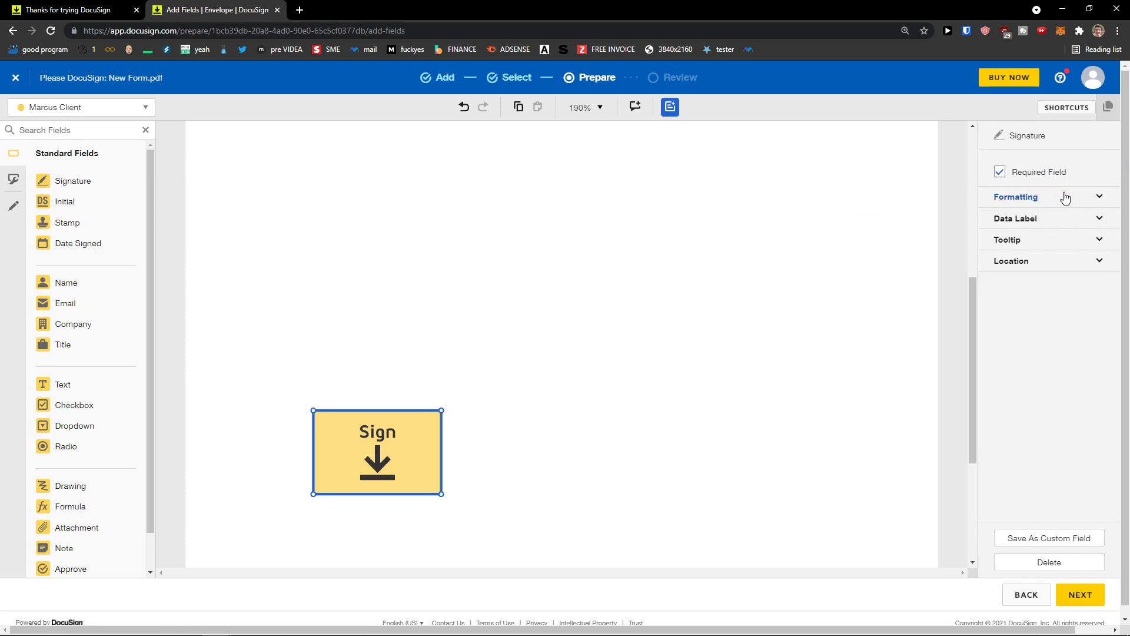
Step: Review the signature field's 200% scale, data label, tooltip and location, then deselect it
click(1096, 197)
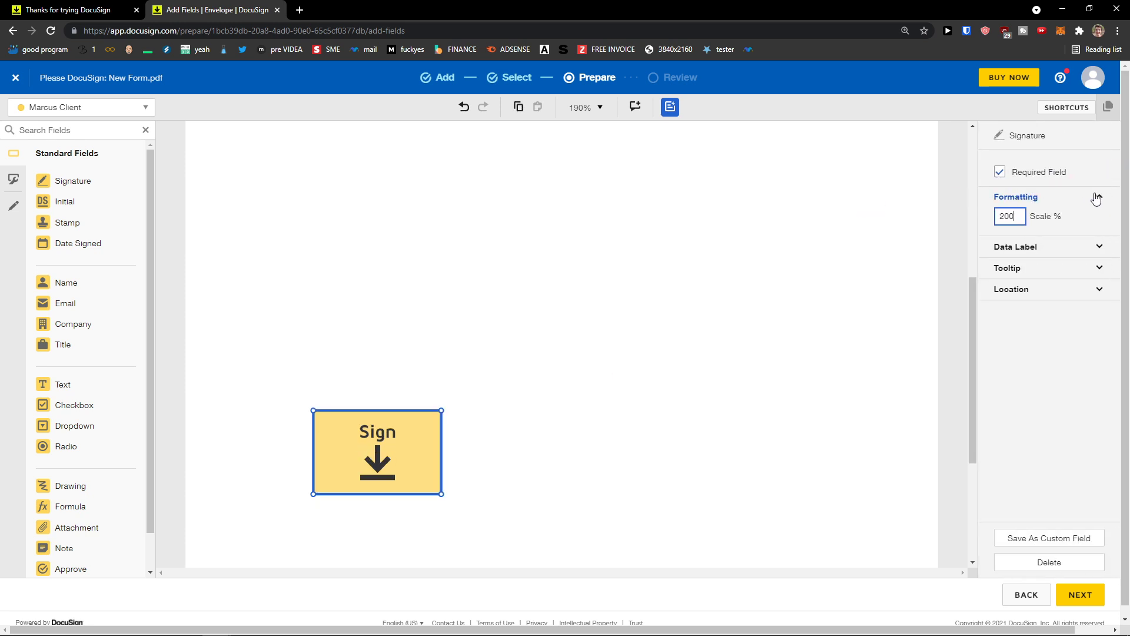
click(1068, 250)
click(1063, 298)
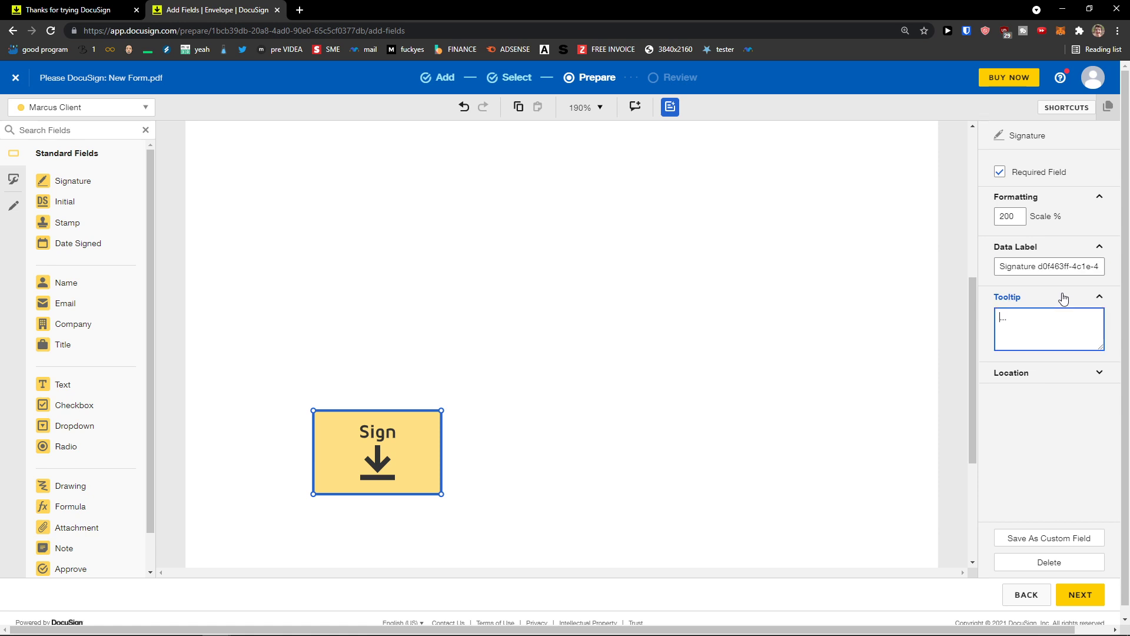
click(1066, 382)
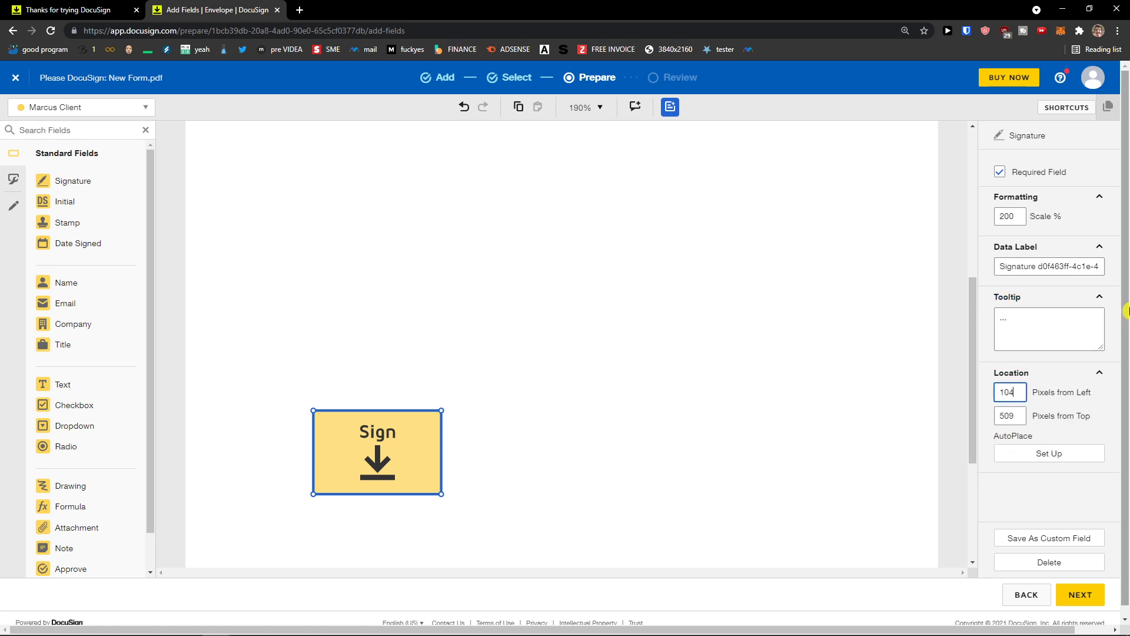
click(497, 243)
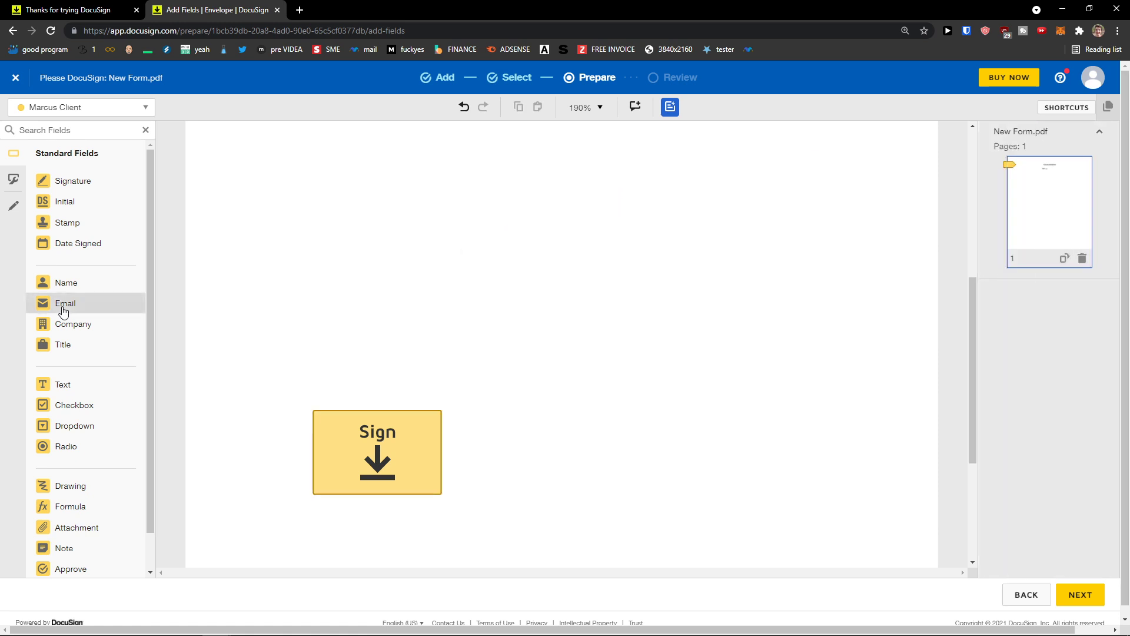
Step: Add a Full Name field above the signature box and a Date Signed field below it
drag(72, 285, 324, 385)
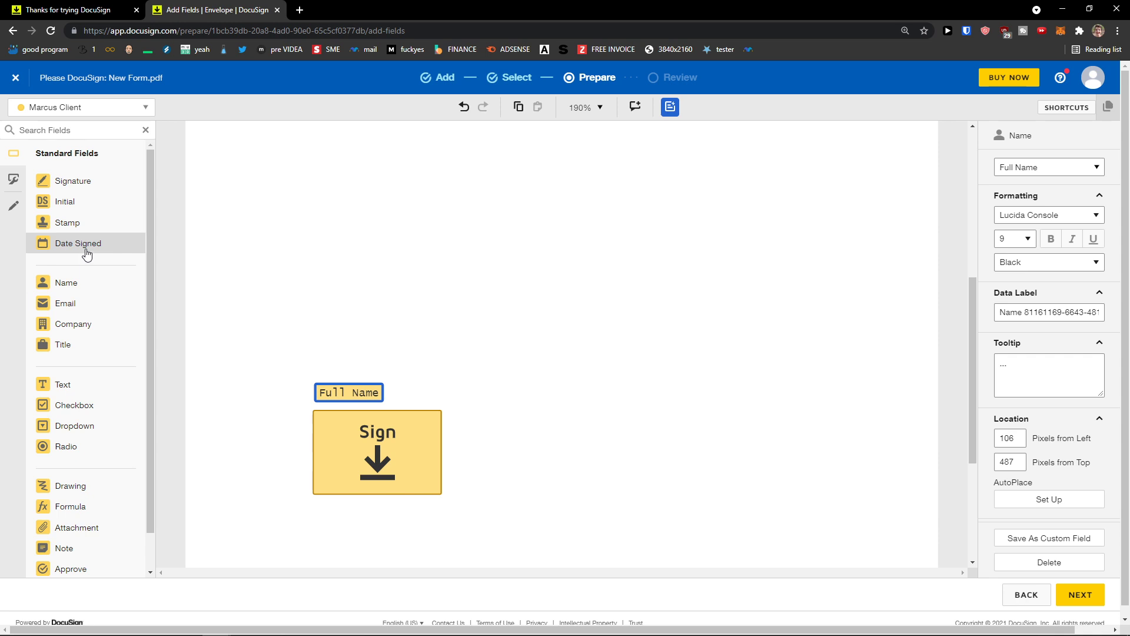
drag(88, 246, 310, 511)
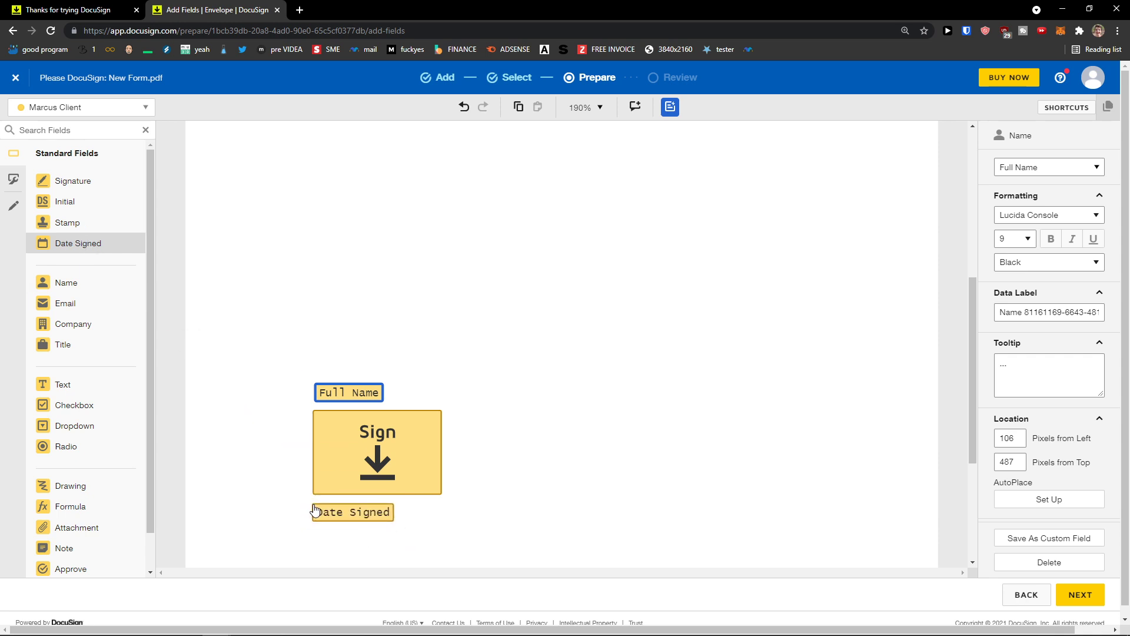
click(315, 510)
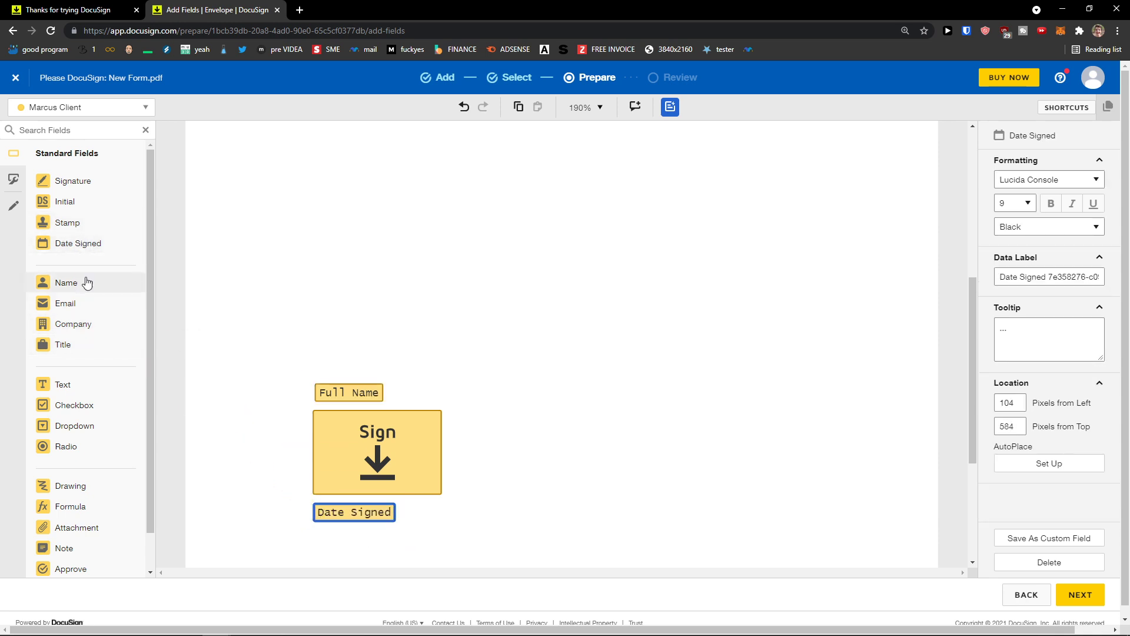
Step: Place a Text field above Full Name and begin entering its text
scroll(85, 282, down, 1)
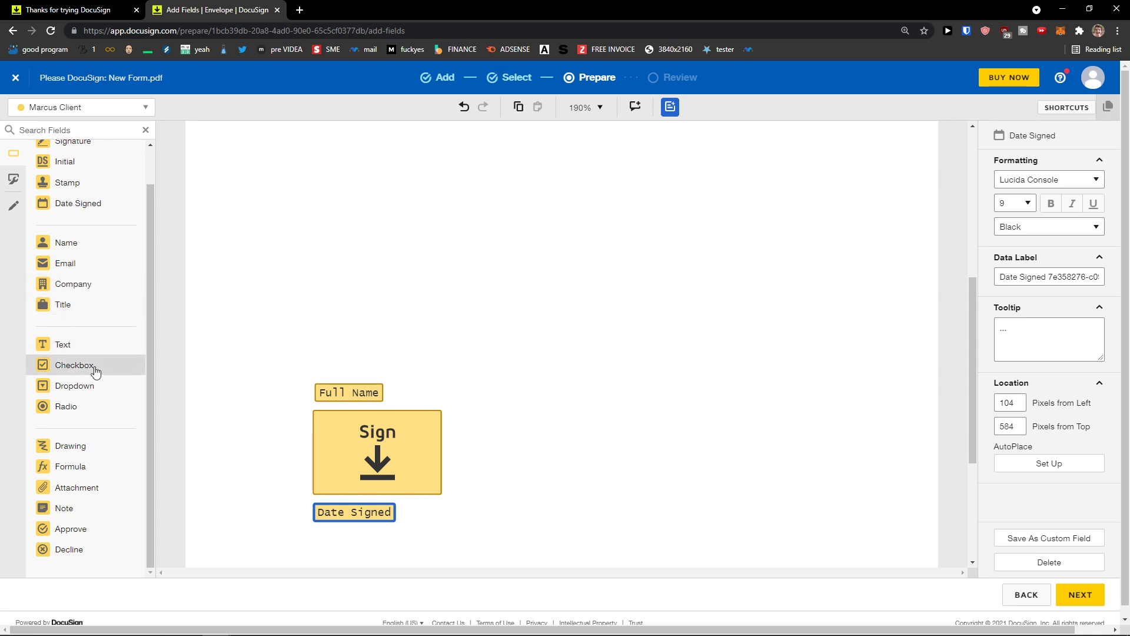
scroll(96, 374, down, 1)
drag(89, 331, 306, 342)
click(323, 348)
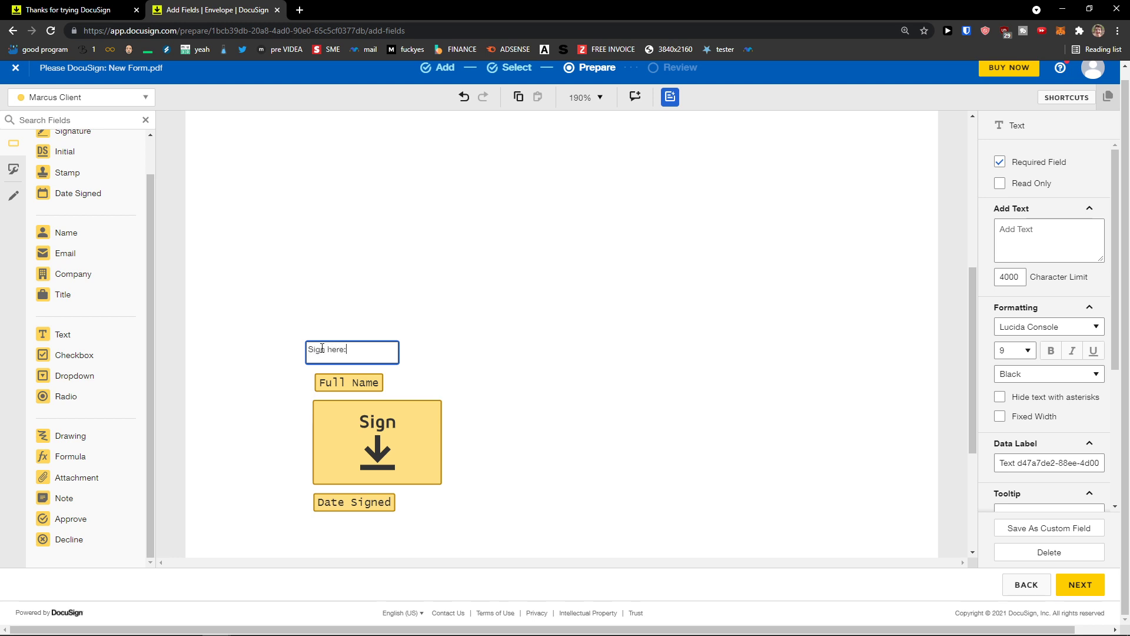
Step: Enter 'Sign here:' in the text field and nudge it slightly right
text(Sign here:)
click(292, 328)
drag(313, 348, 321, 351)
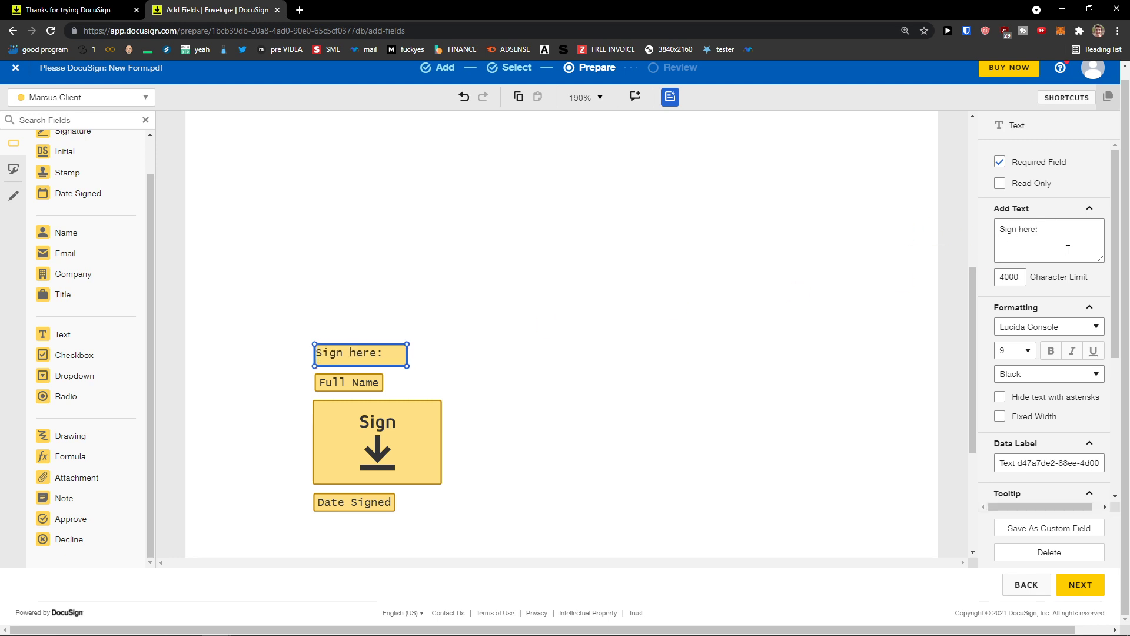
Step: Check the recipient the fields belong to, keeping the current signer selected
scroll(1047, 243, down, 4)
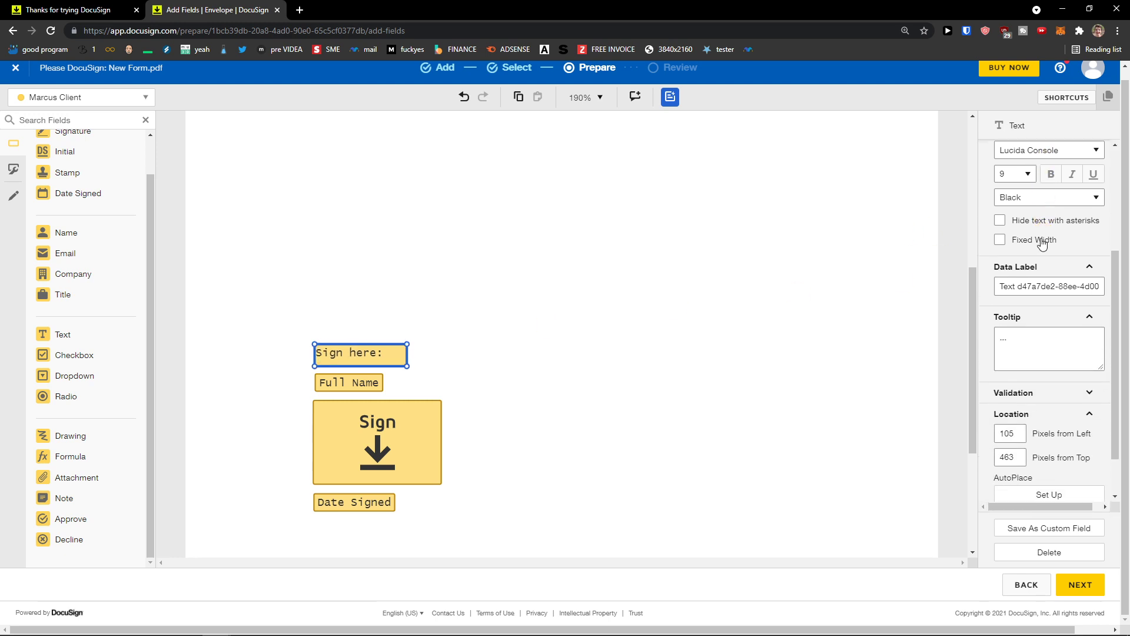
scroll(1042, 239, up, 4)
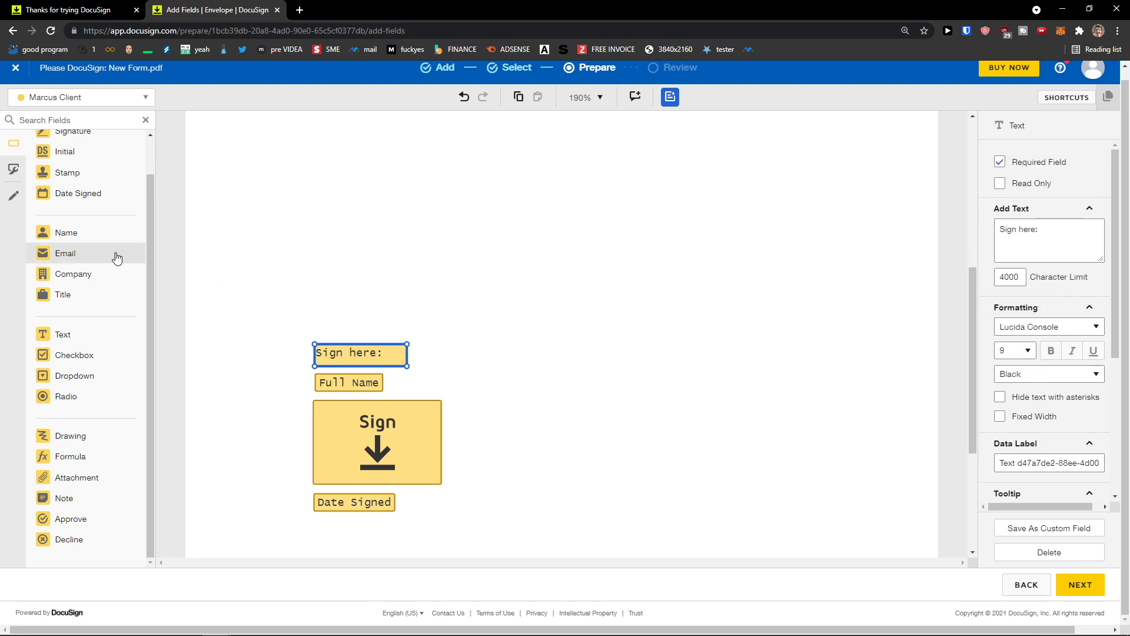
click(141, 99)
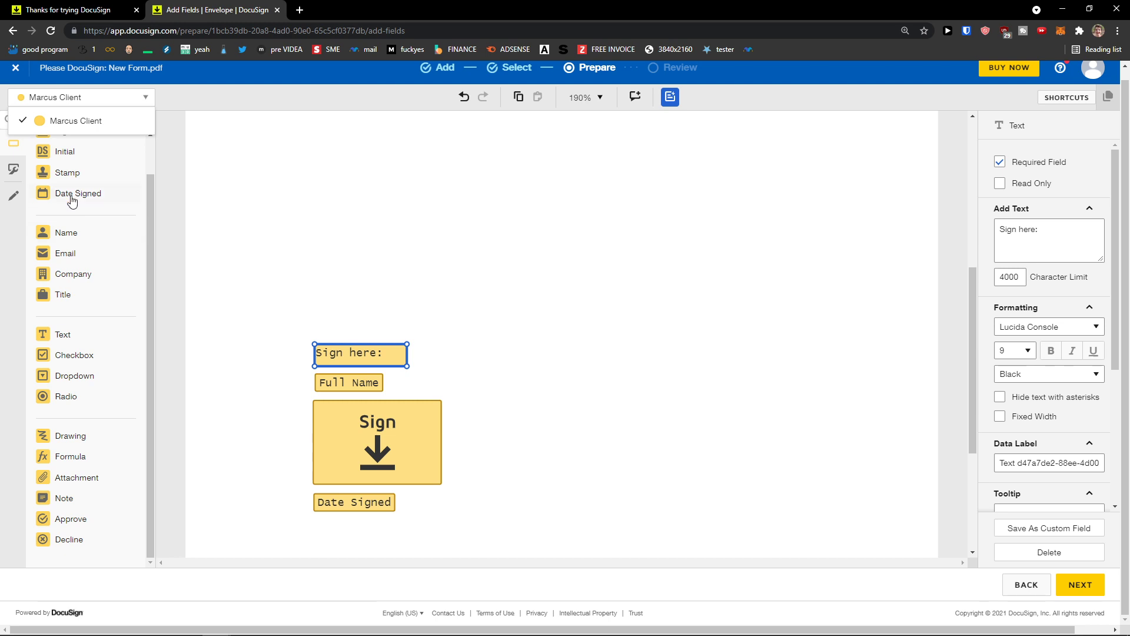
click(8, 260)
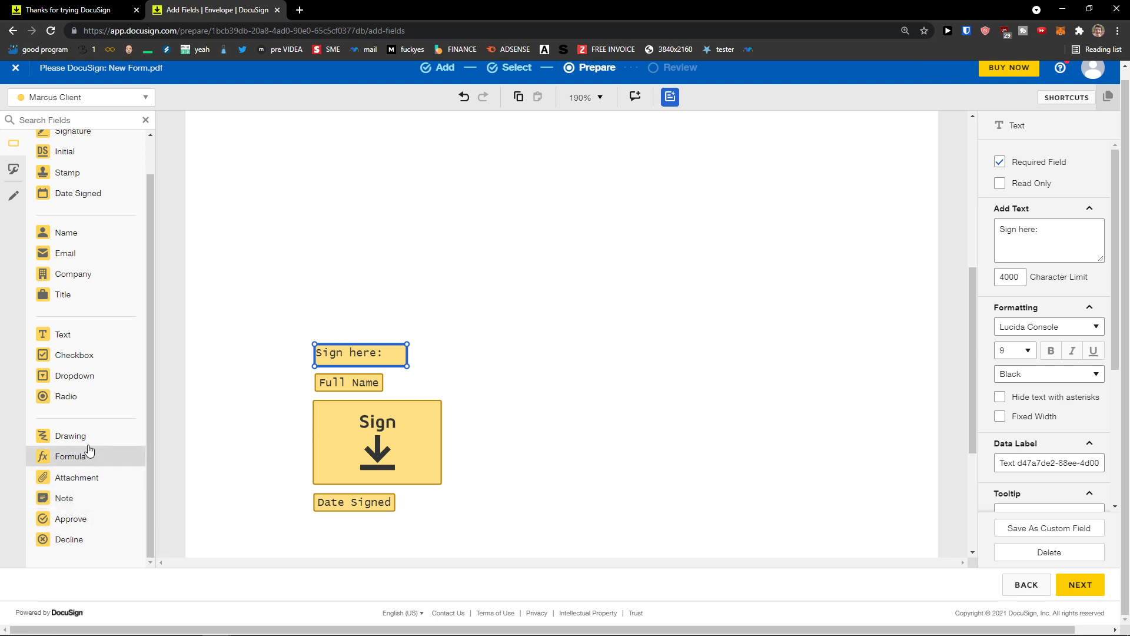
Step: Place an enlarged Drawing field on the page, shifted down and left
drag(80, 438, 632, 324)
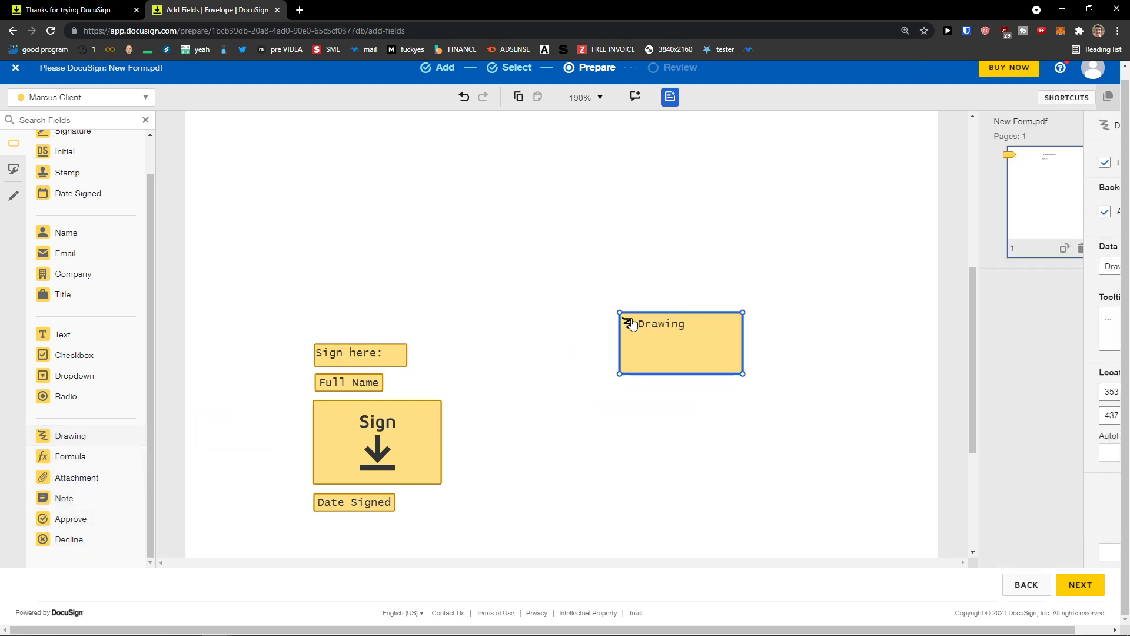
drag(743, 374, 782, 411)
mouse_move(704, 363)
mouse_down()
mouse_move(661, 424)
mouse_move(625, 446)
mouse_up()
click(583, 355)
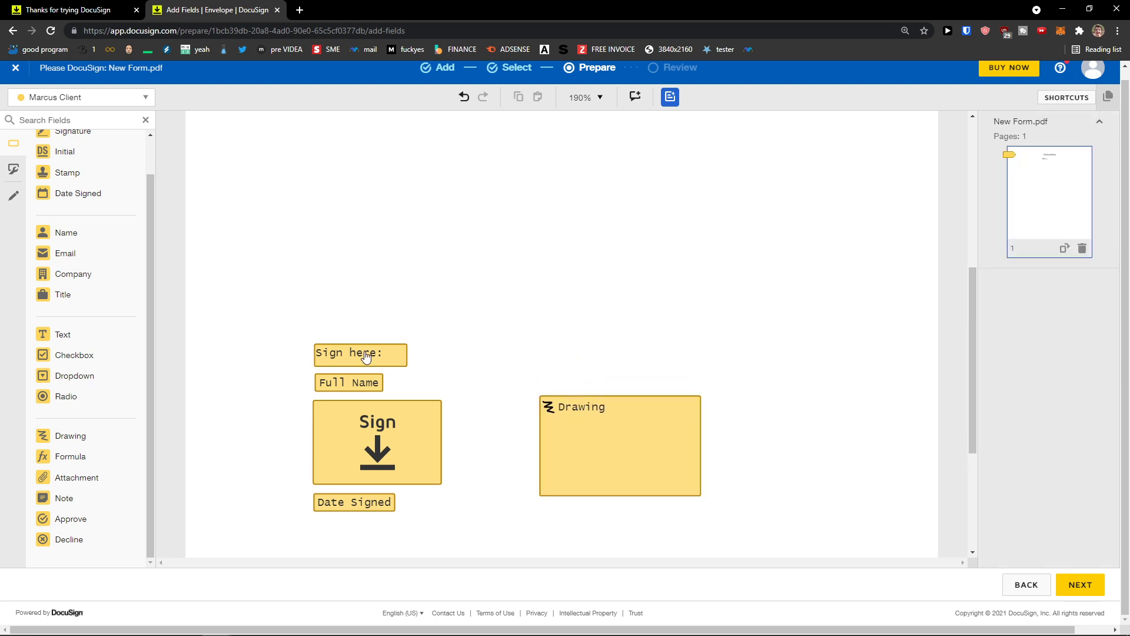
Step: Add a Text field above the Drawing field reading 'draw a elephant'
mouse_move(73, 335)
mouse_down()
mouse_move(552, 368)
mouse_move(552, 356)
mouse_up()
click(562, 417)
drag(562, 417, 554, 407)
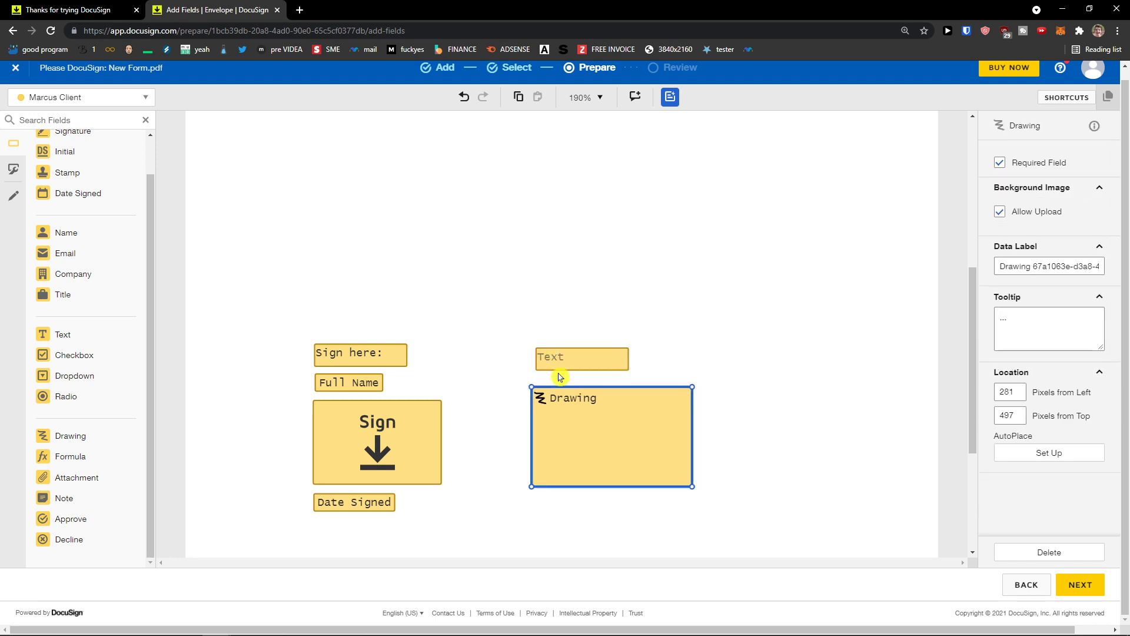
click(557, 361)
click(557, 359)
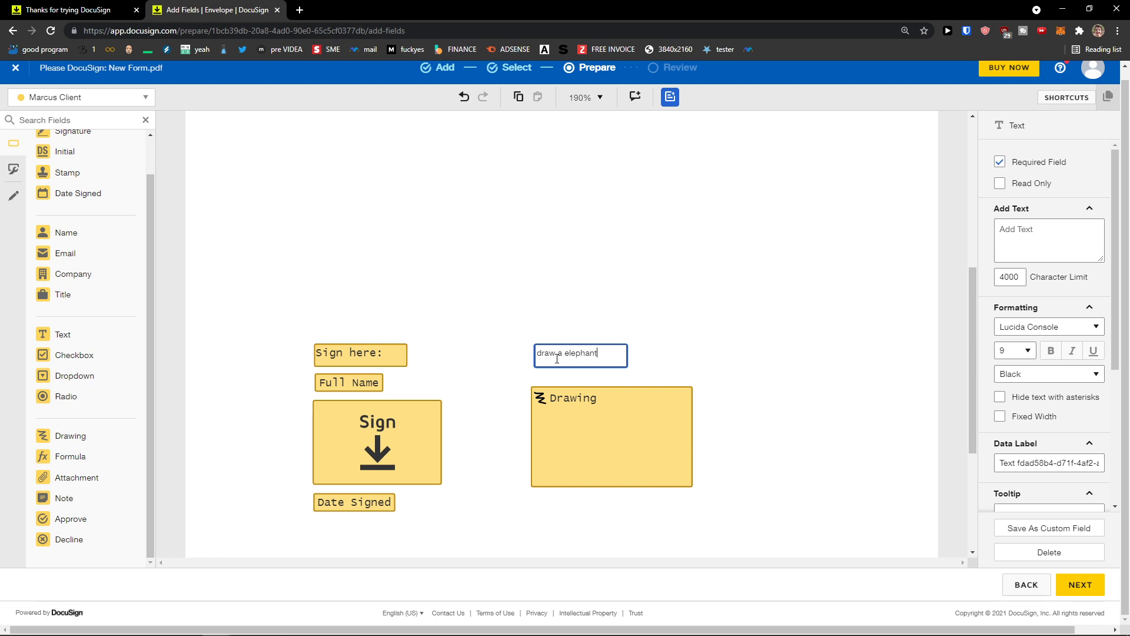
click(452, 313)
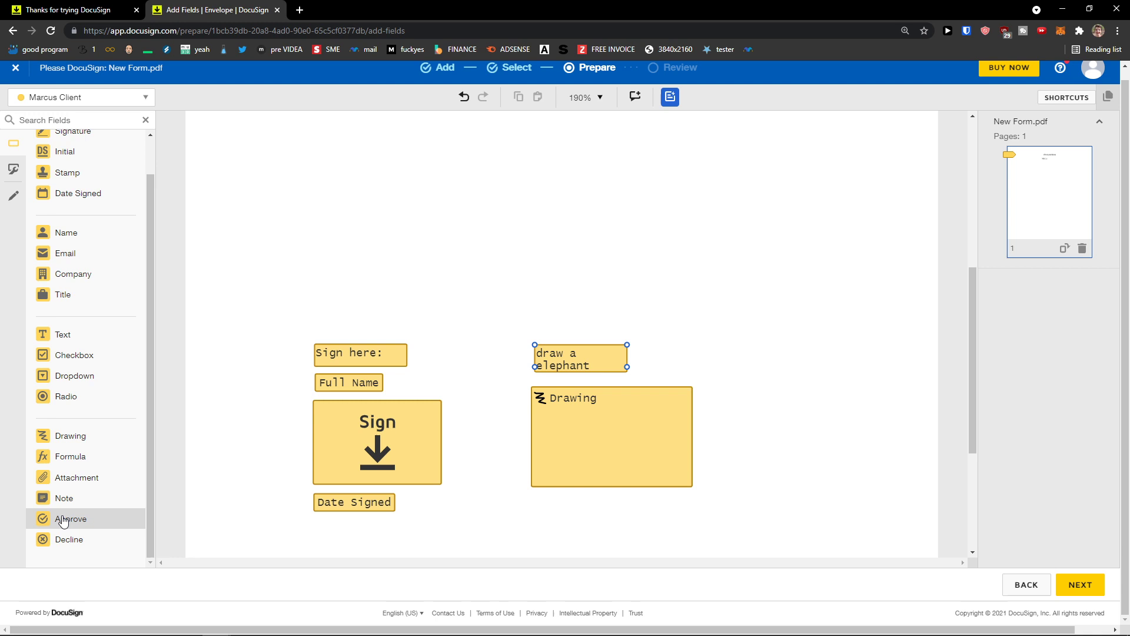
Step: Place a checkbox just below the Drawing field
click(86, 365)
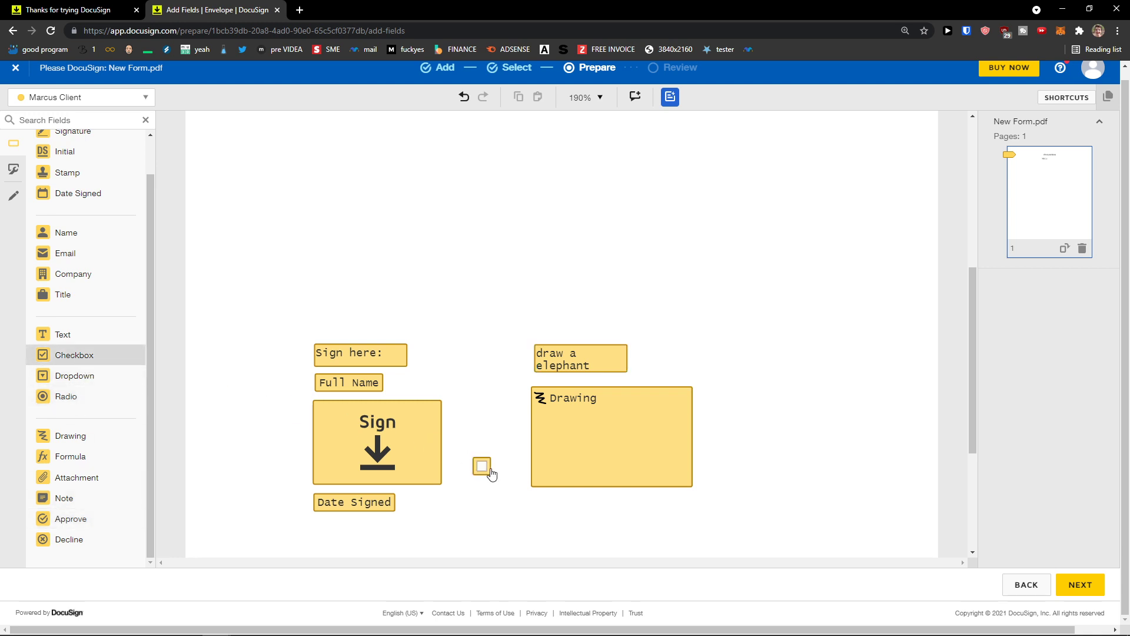
click(545, 511)
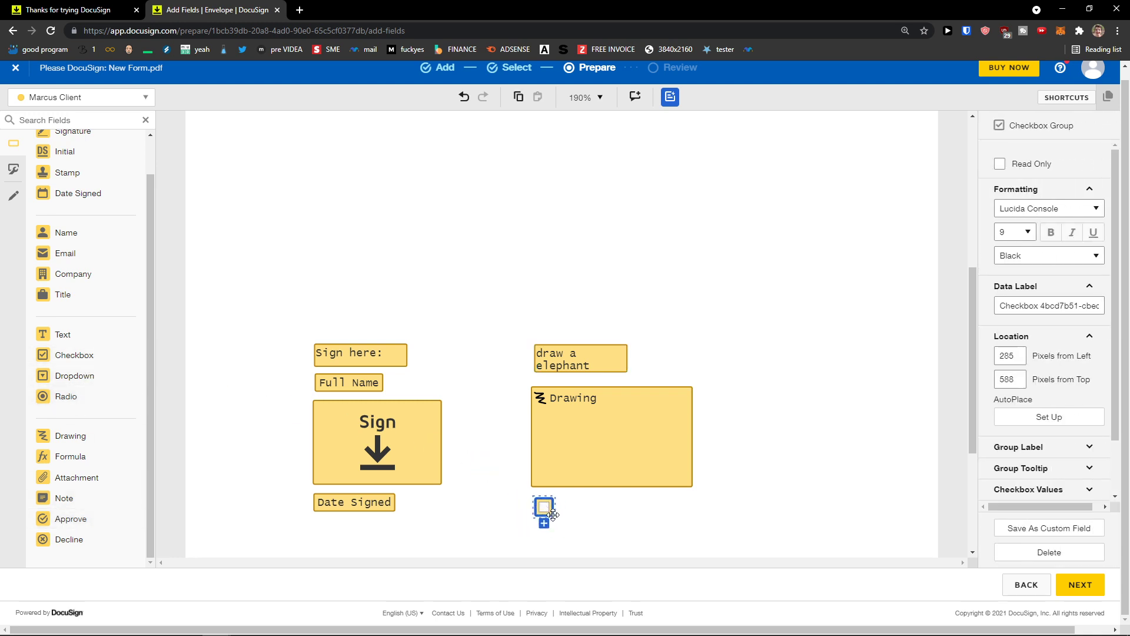
drag(554, 516, 561, 518)
scroll(485, 298, up, 3)
scroll(294, 297, down, 4)
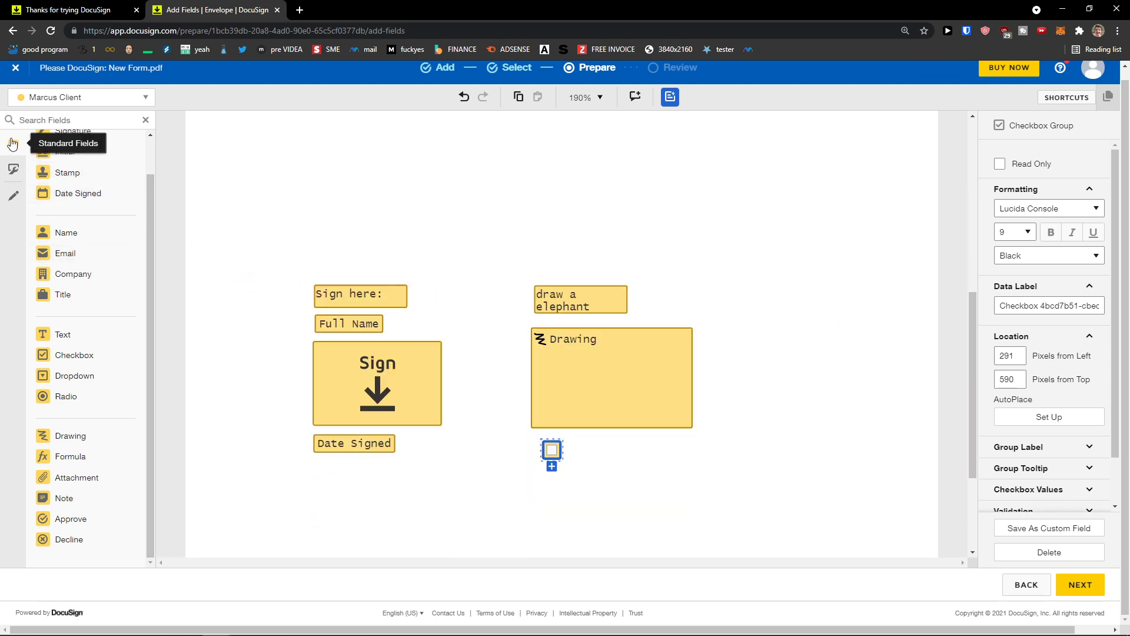
Step: Browse the Custom Field Details form, cancel without saving a field, then show the Pre-fill Tools
click(13, 168)
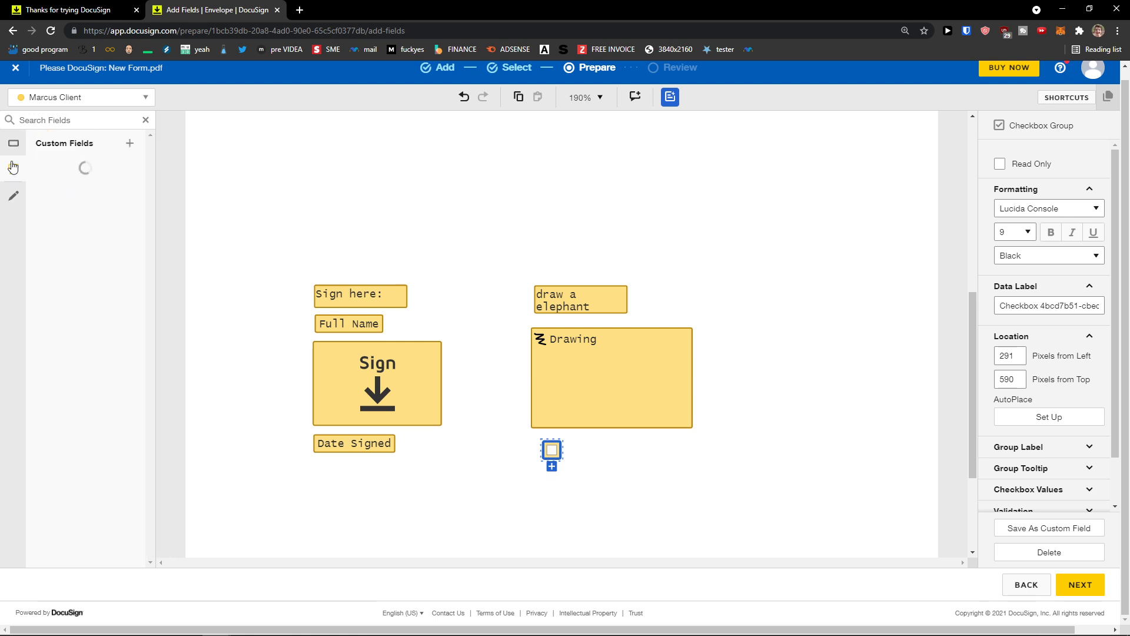
click(129, 143)
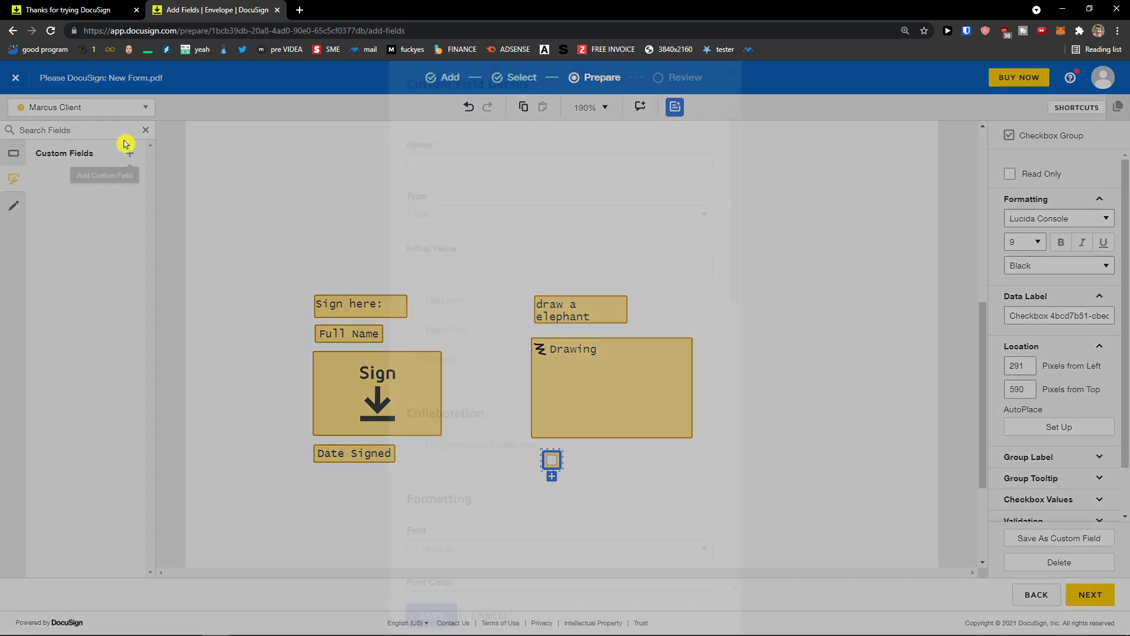
scroll(464, 260, down, 8)
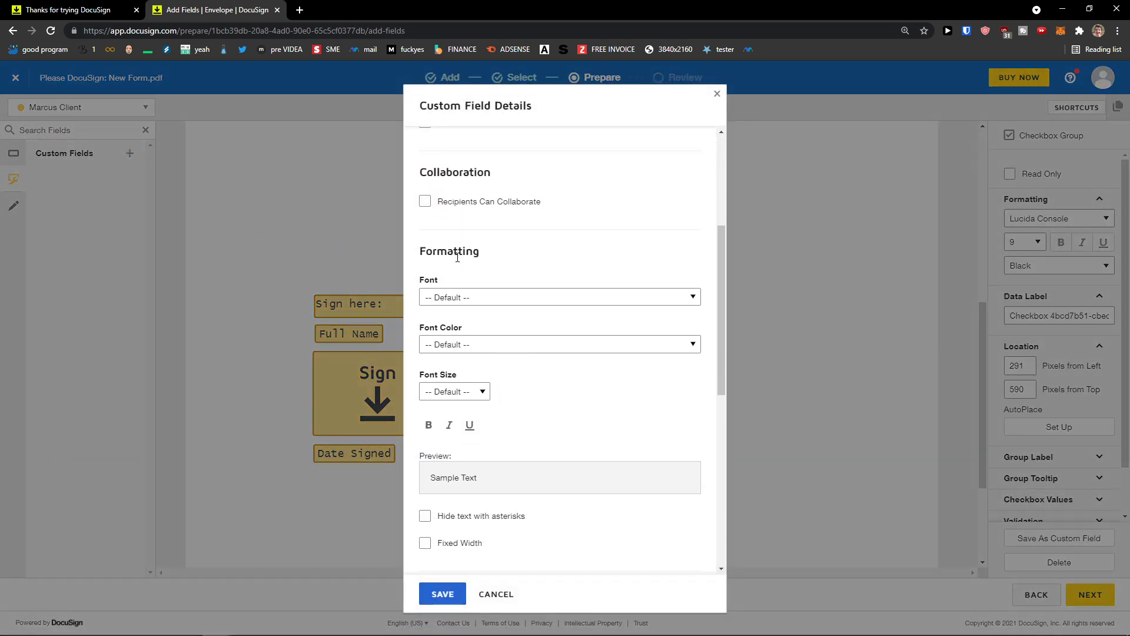
scroll(454, 260, down, 4)
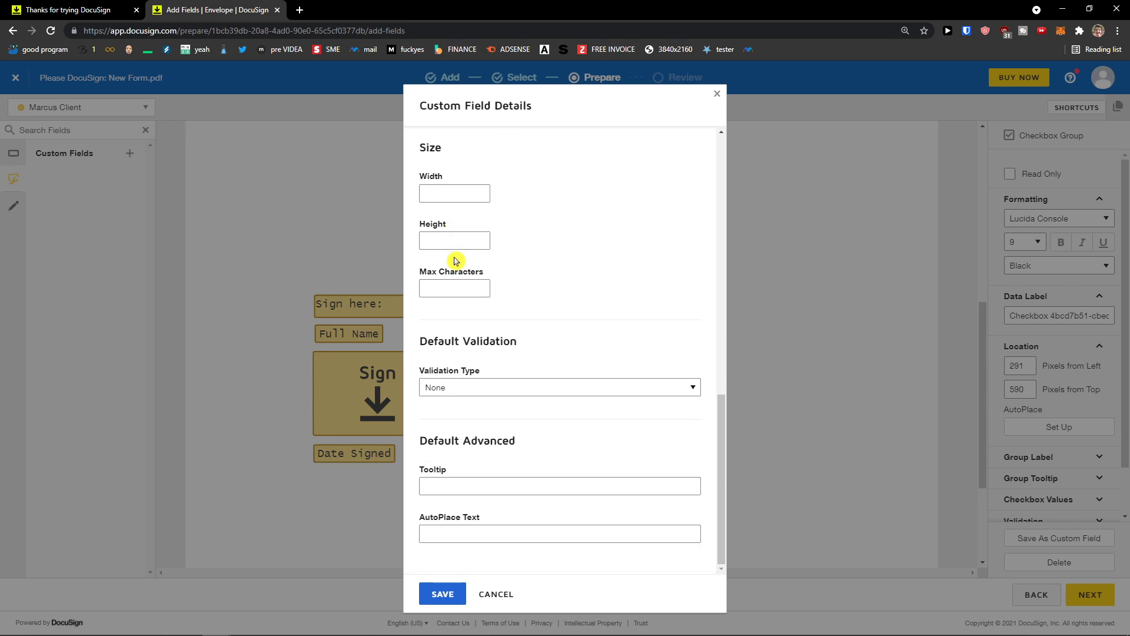
scroll(463, 297, up, 10)
click(483, 592)
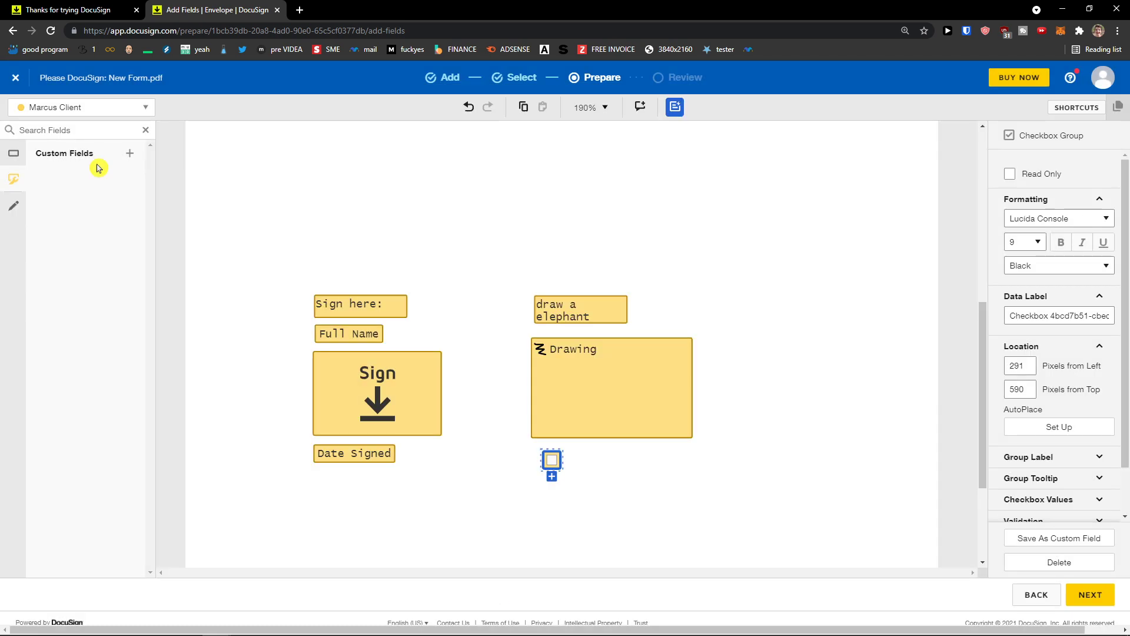
click(12, 209)
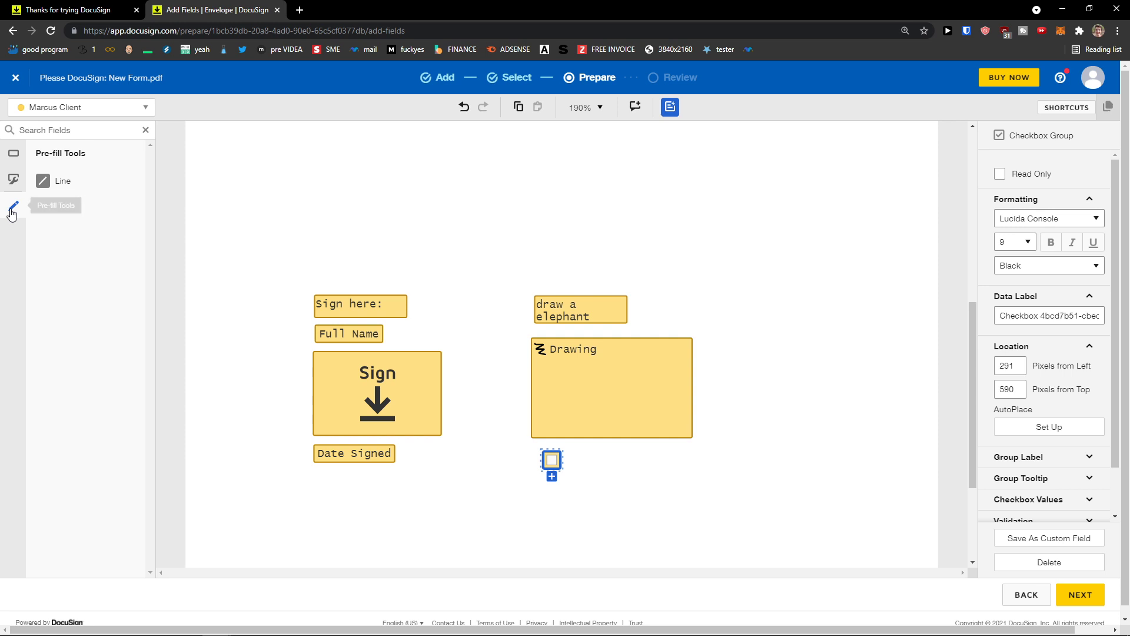
click(62, 180)
drag(343, 248, 677, 245)
drag(582, 246, 568, 250)
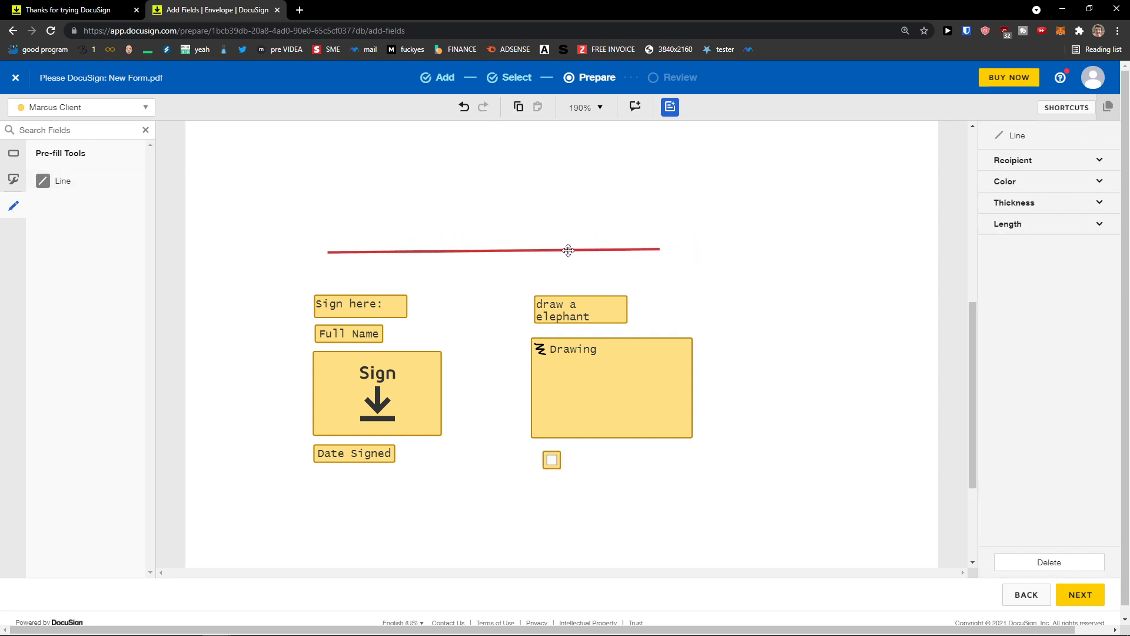
click(1085, 160)
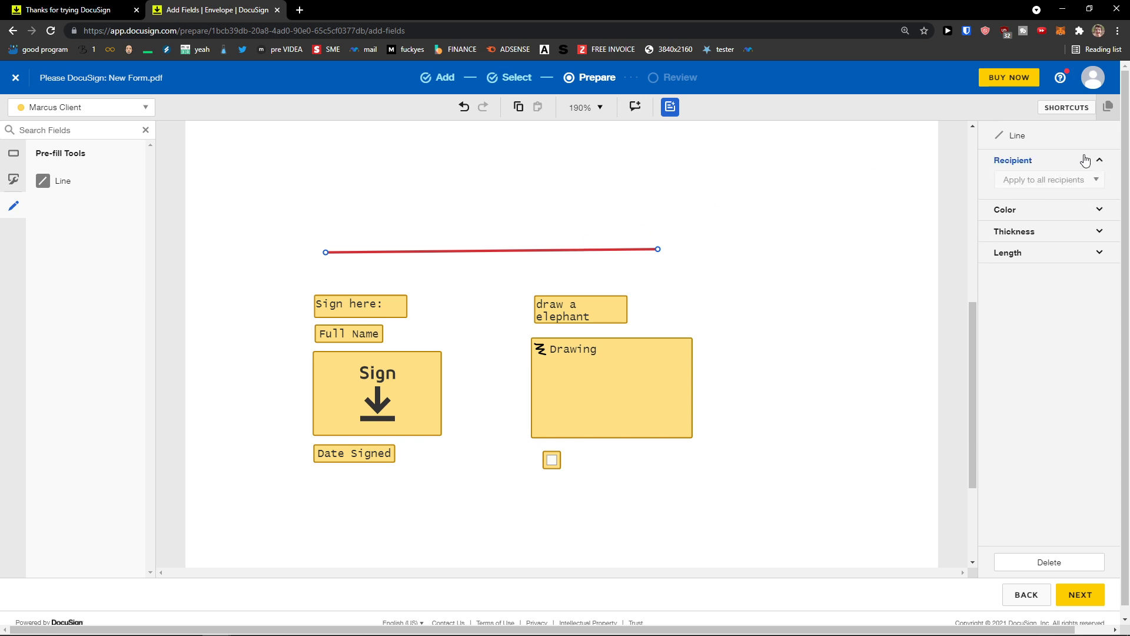
click(1078, 209)
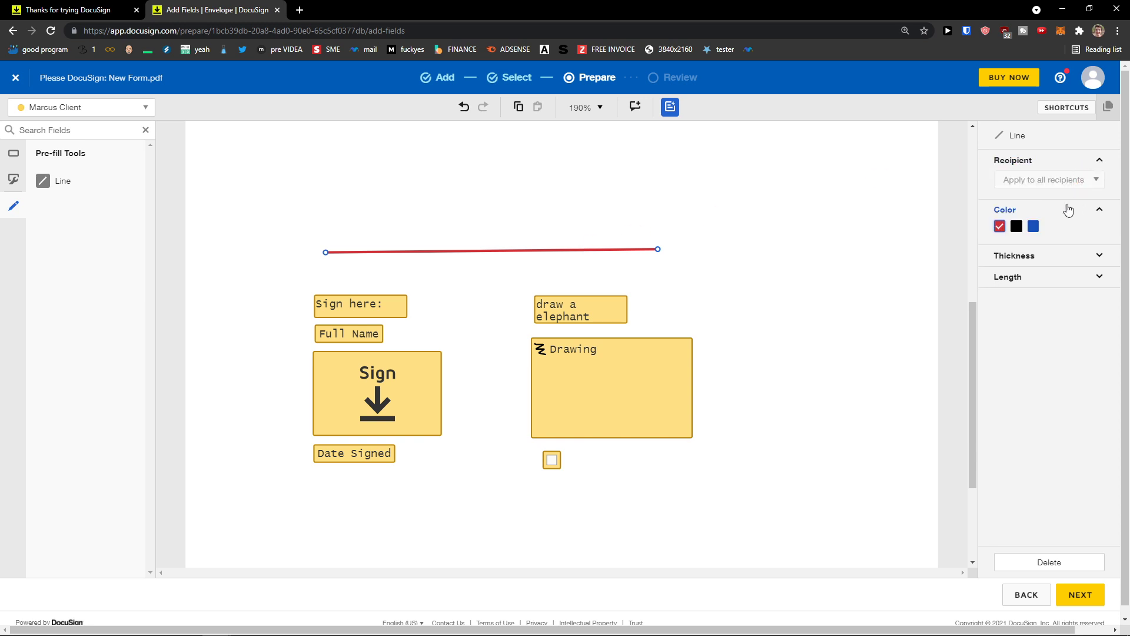
click(1016, 229)
click(1053, 257)
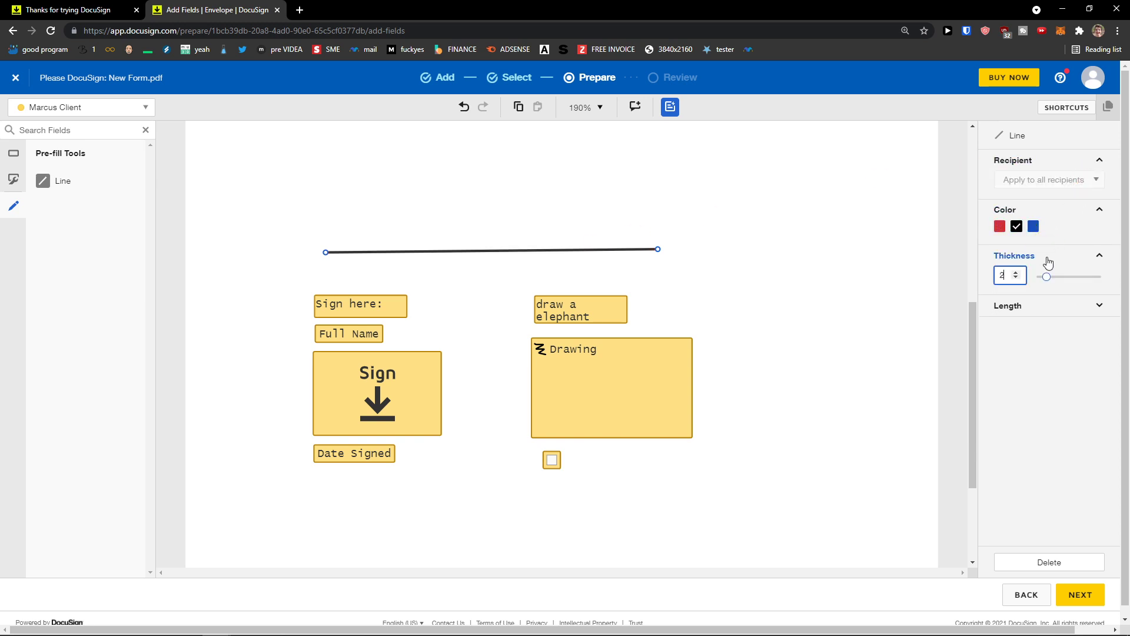
click(1024, 312)
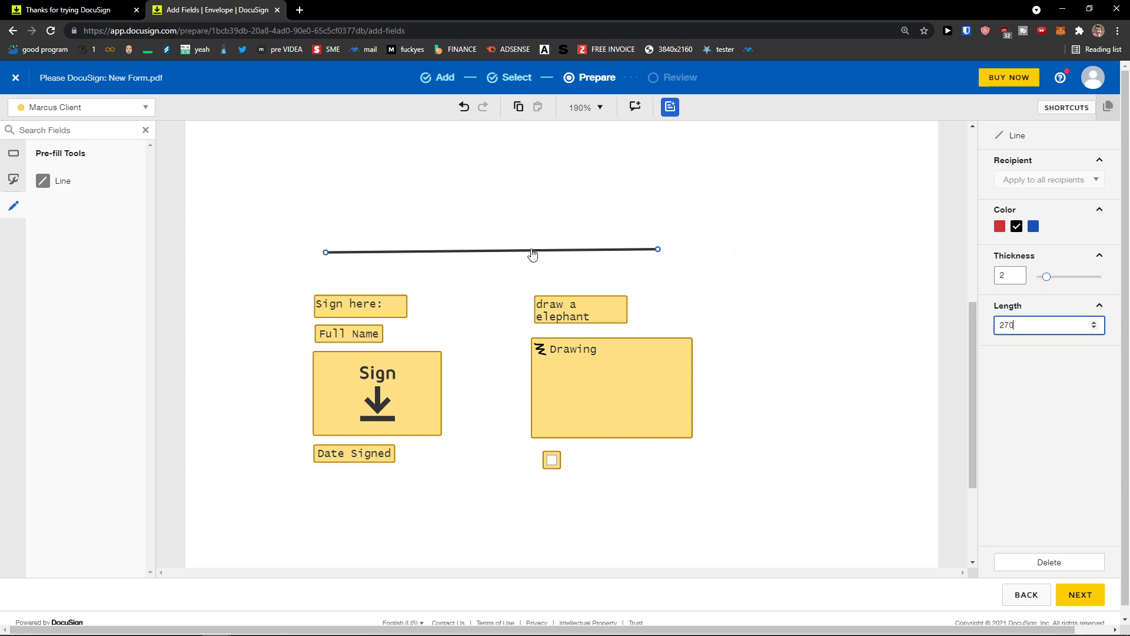
drag(528, 253, 529, 254)
key(Delete)
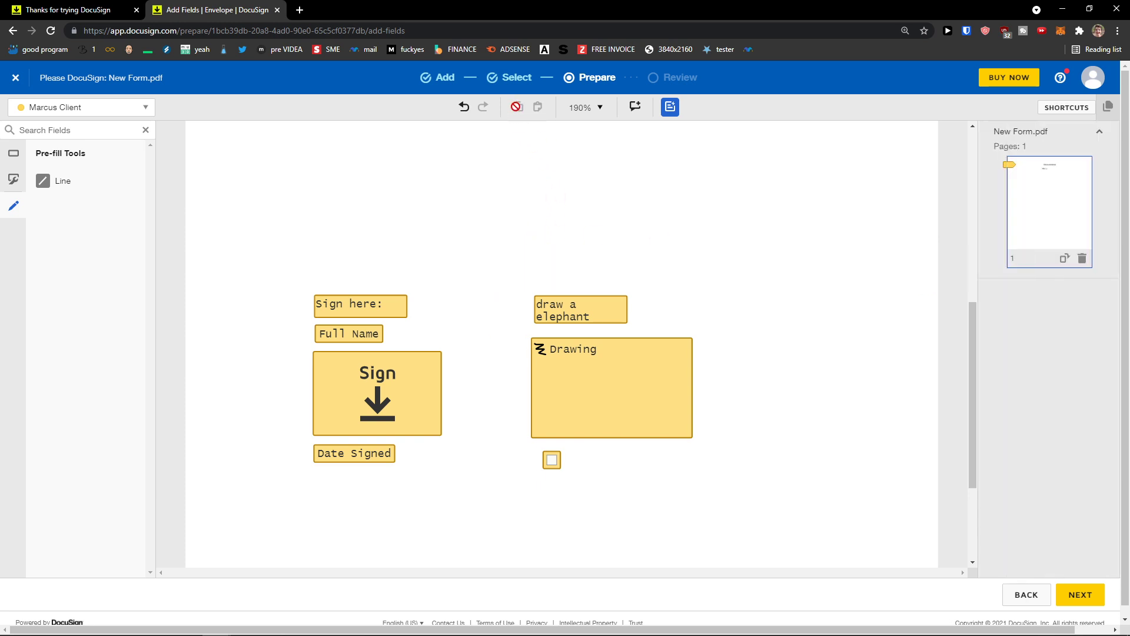
click(391, 311)
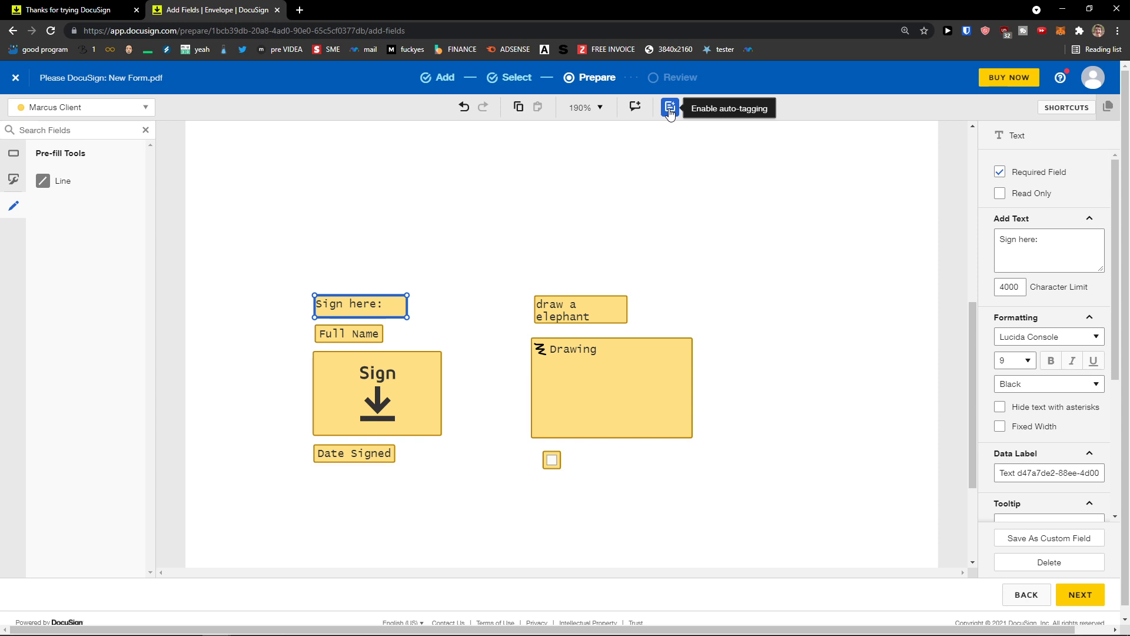
Step: Dismiss the automatic field tagging offer and return to the standard field list
click(669, 112)
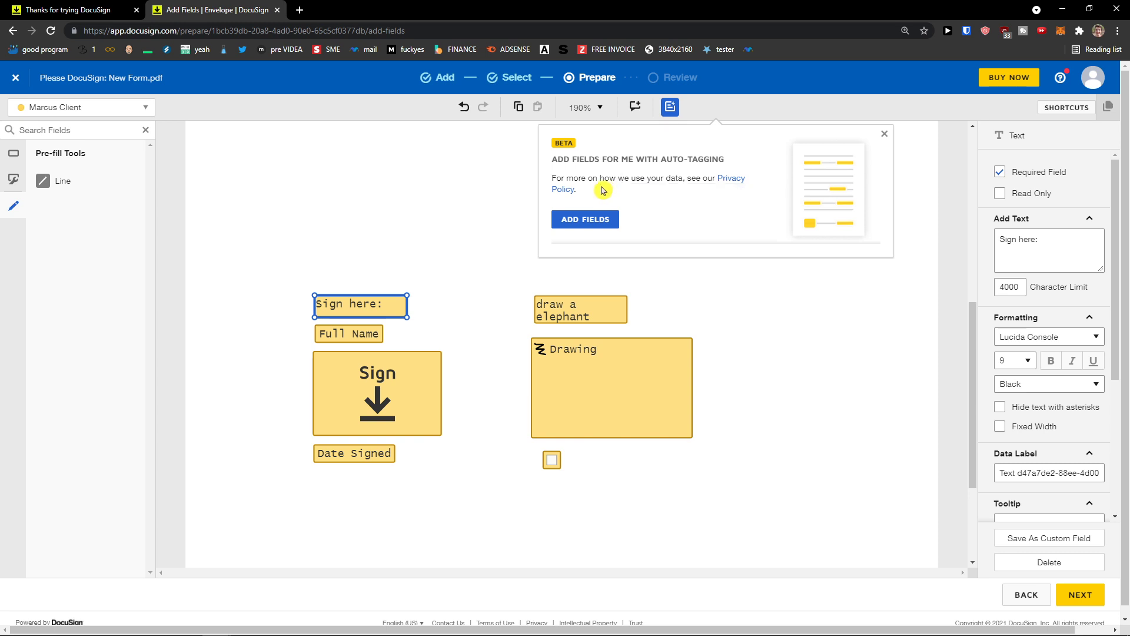
click(884, 134)
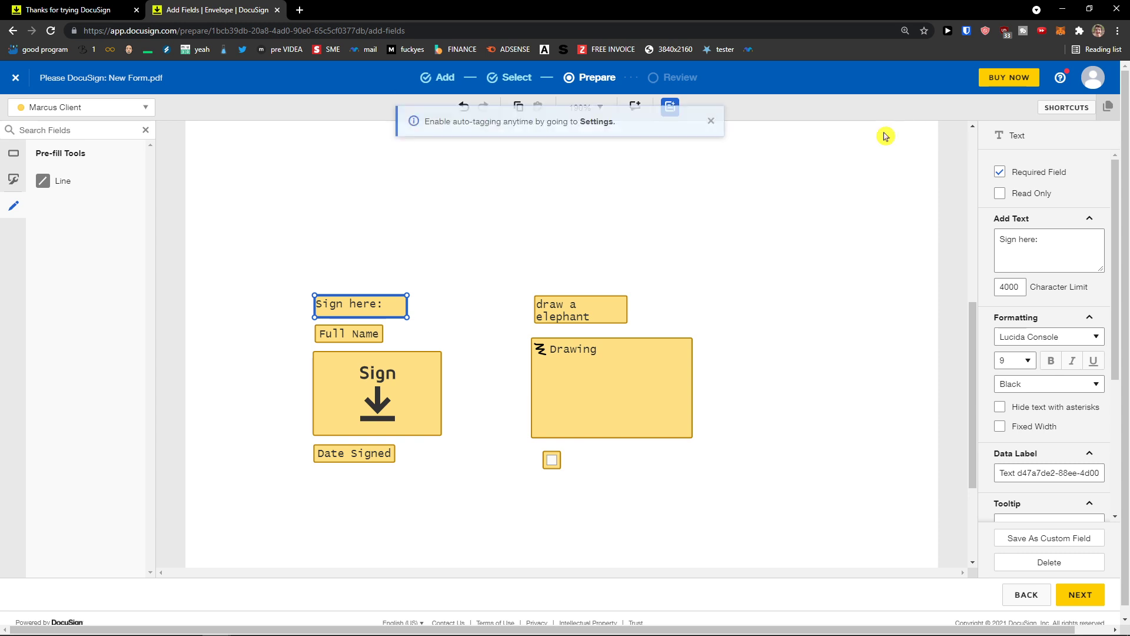
click(711, 128)
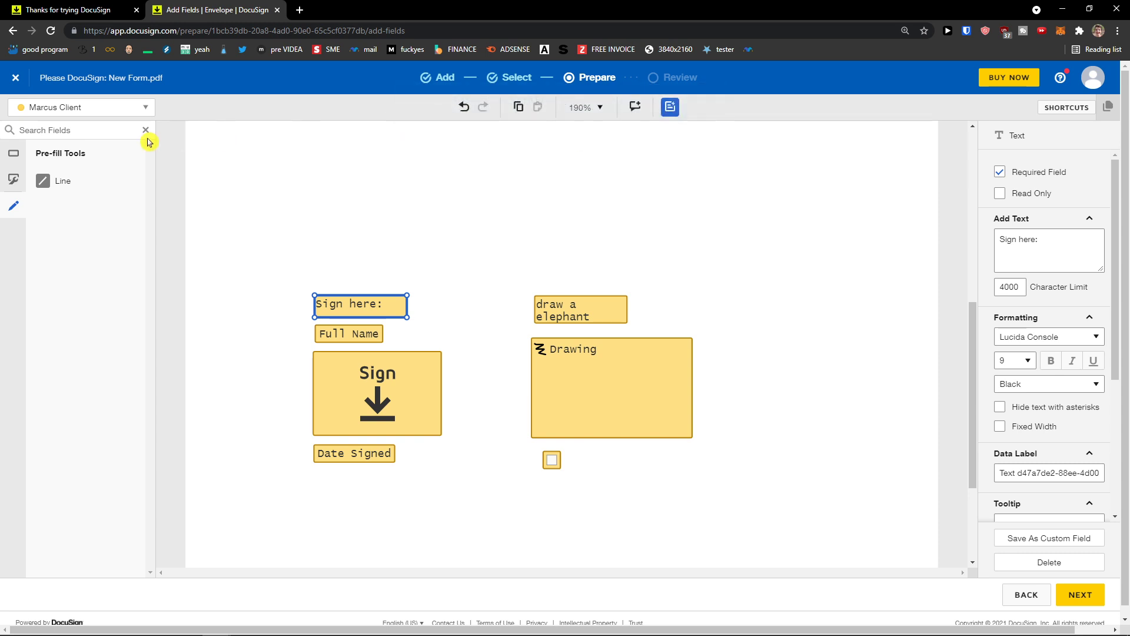
click(13, 153)
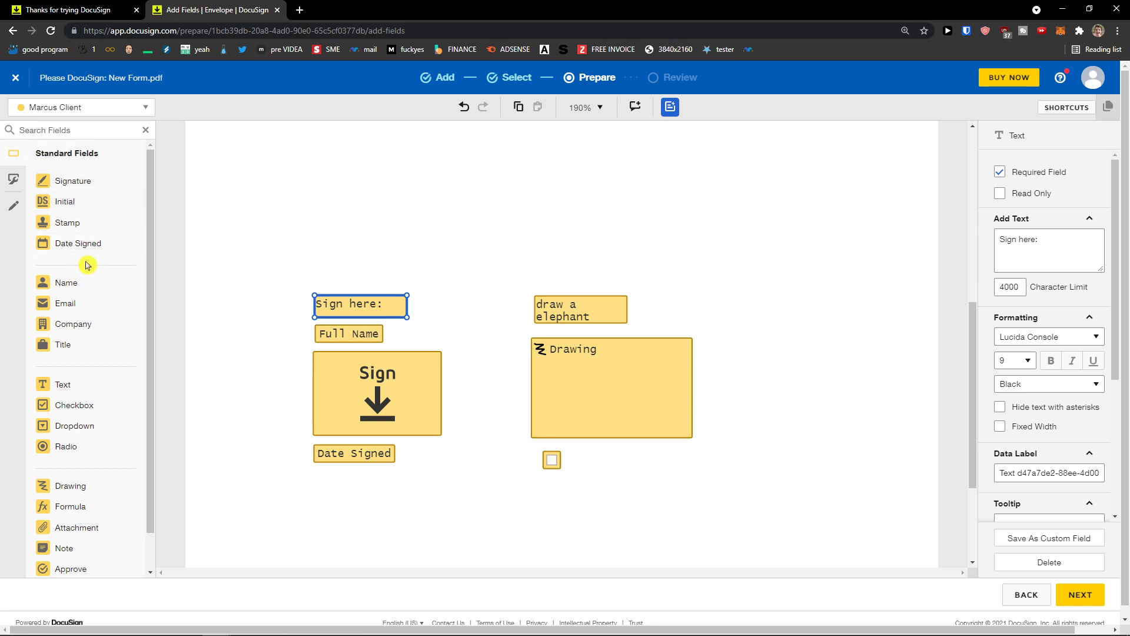
Step: Look over the placed fields, then advance to Review and Send and focus the email subject
scroll(83, 265, down, 2)
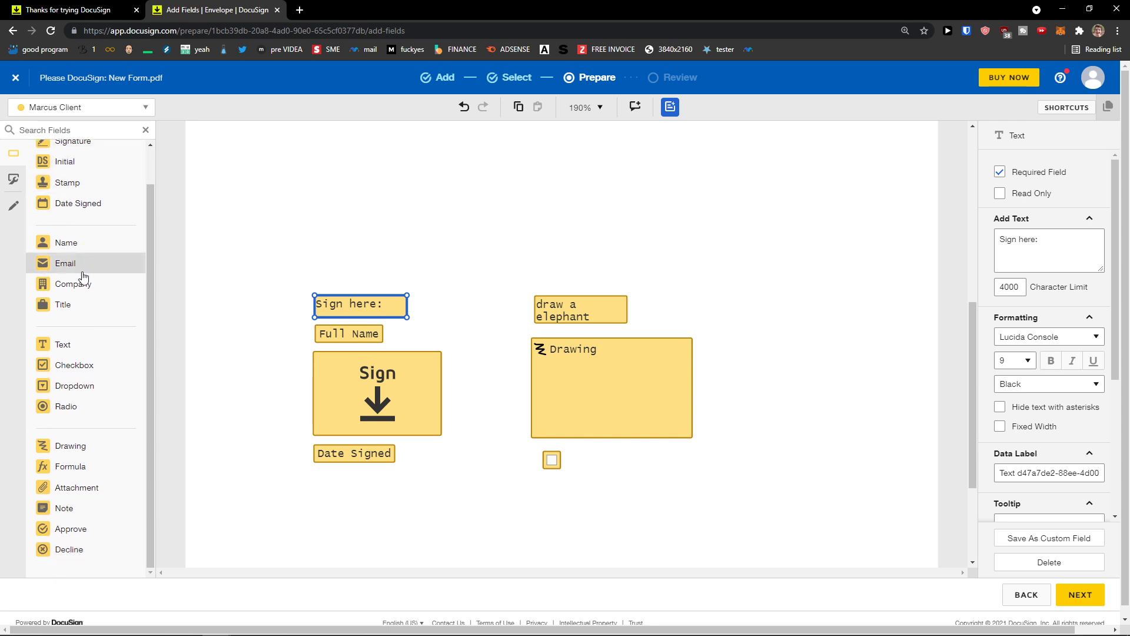
scroll(76, 285, up, 2)
scroll(595, 368, up, 5)
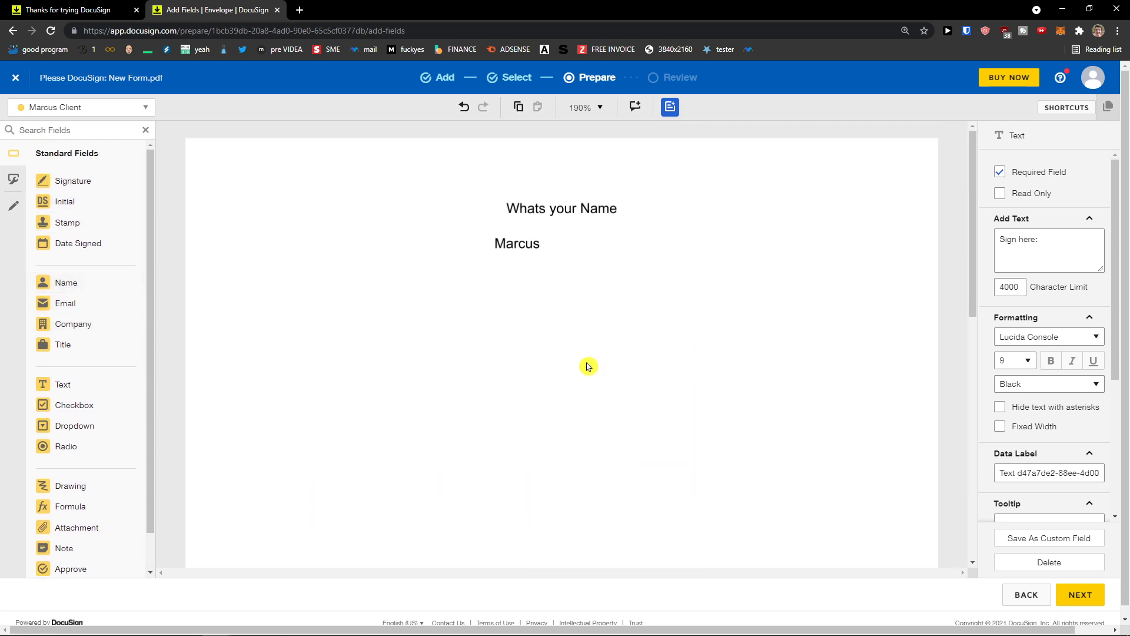
scroll(532, 361, down, 6)
scroll(106, 399, down, 1)
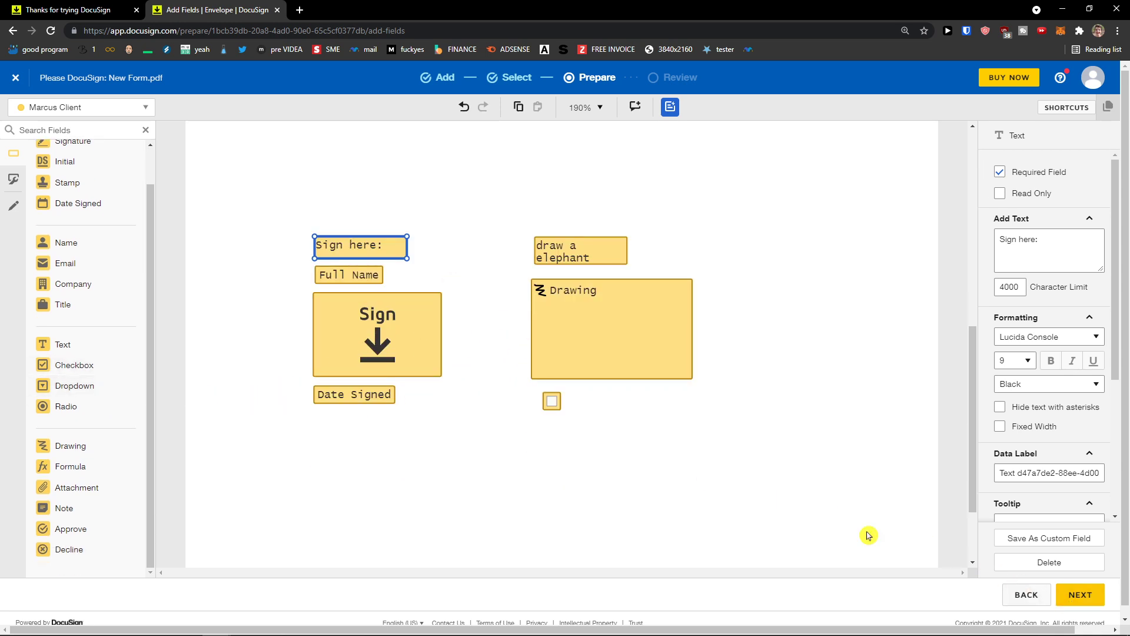
click(1093, 599)
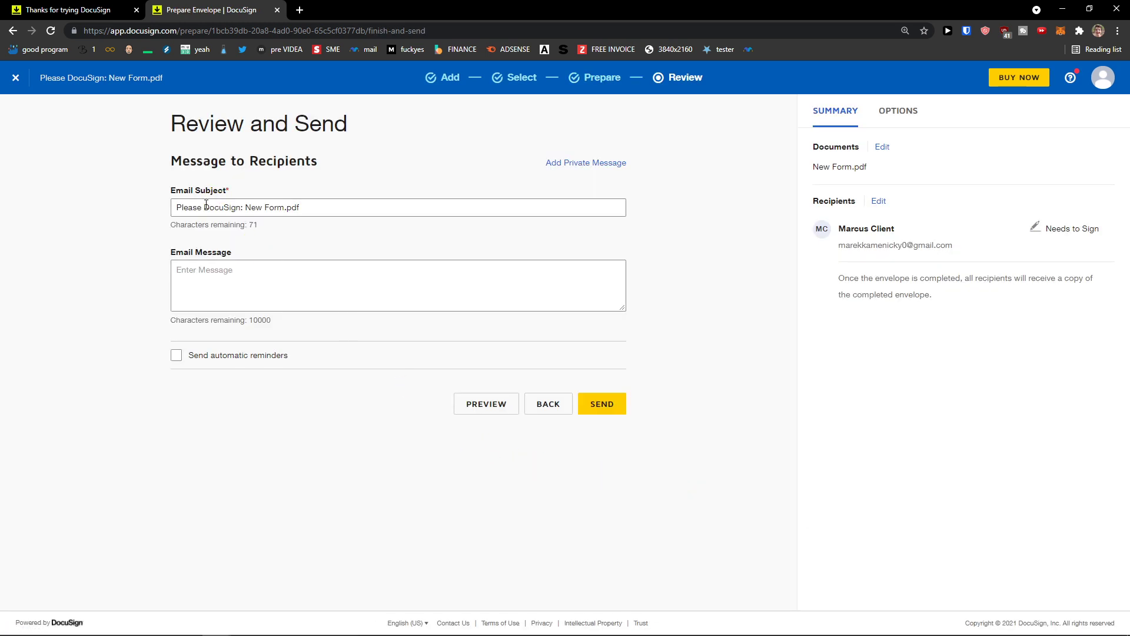
click(303, 211)
Step: Enter the email message 'sign it' and check the recipient's Needs to Sign role
key(ctrl+a)
click(306, 265)
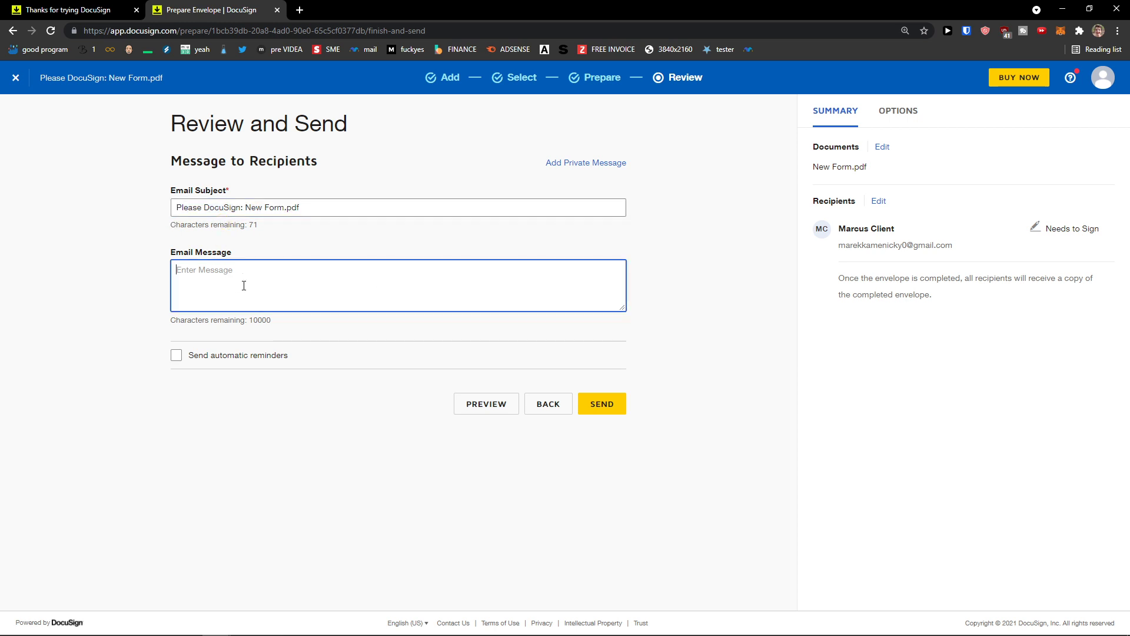
text(sign it)
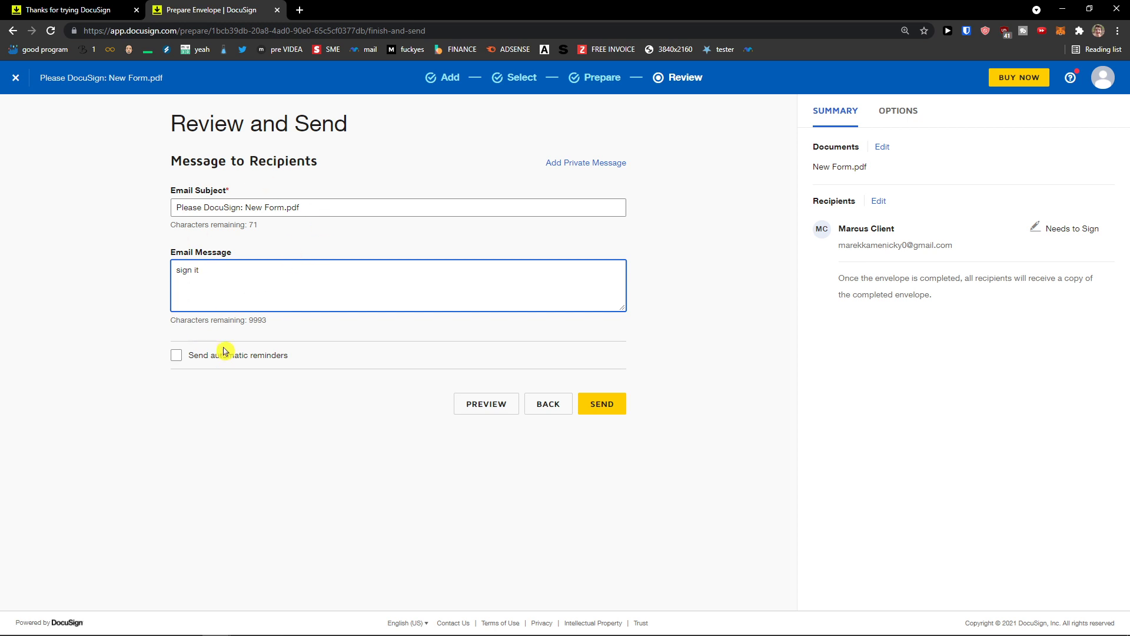
key(ctrl+plus)
key(ctrl+plus)
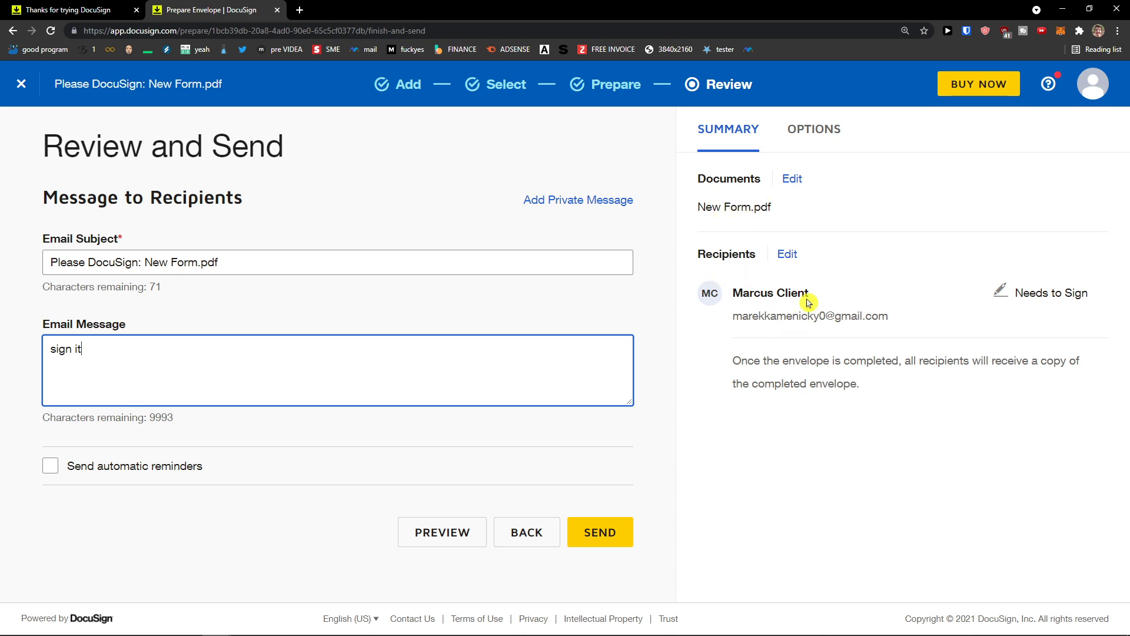
click(991, 301)
drag(1101, 300, 1050, 293)
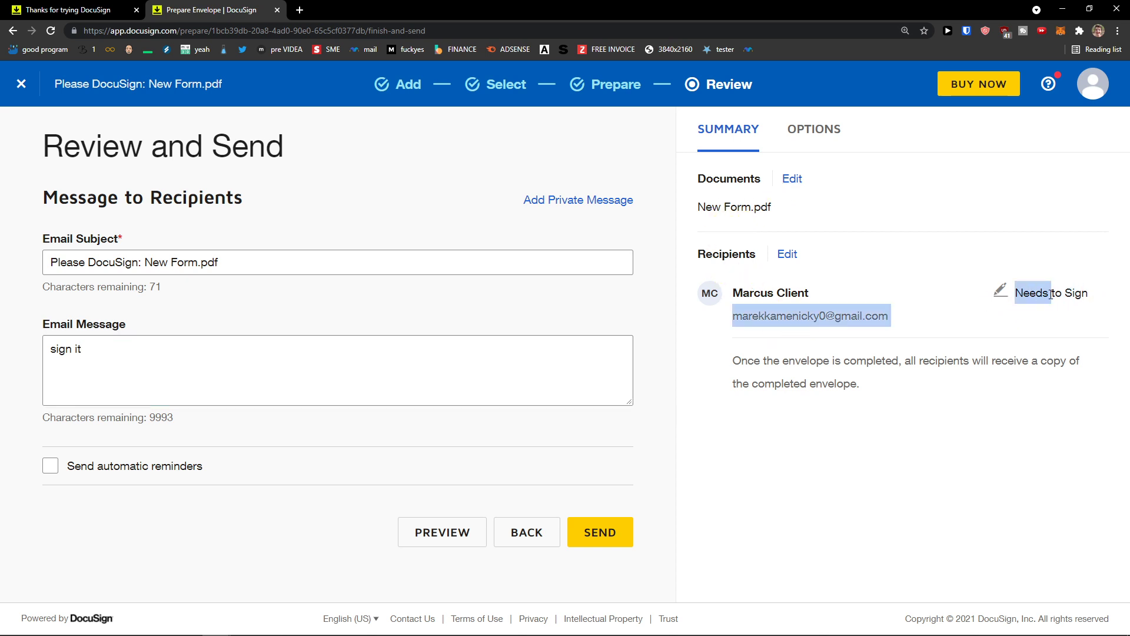
click(1048, 294)
triple_click(1048, 293)
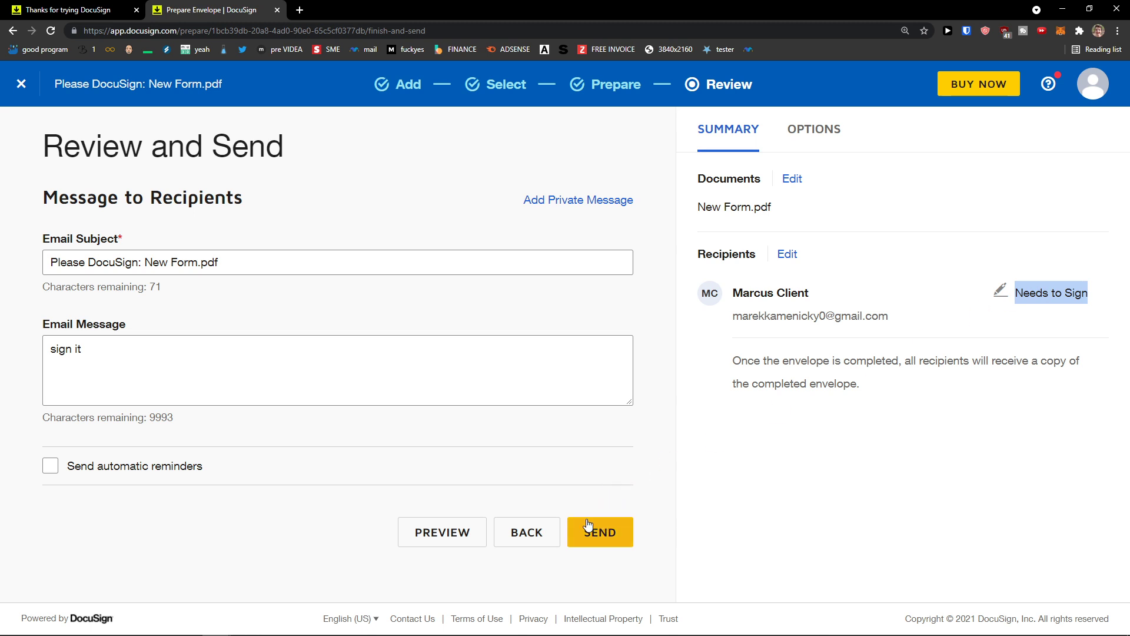
Step: Leave automatic reminders off, view the sending options, and send the envelope
click(154, 471)
click(275, 466)
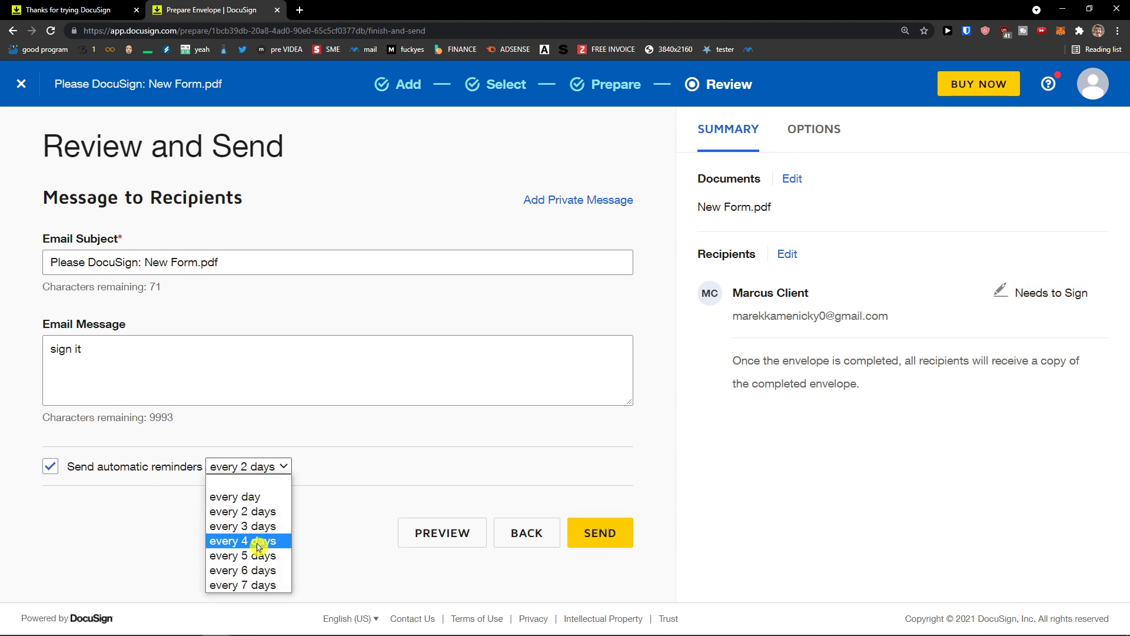
click(114, 471)
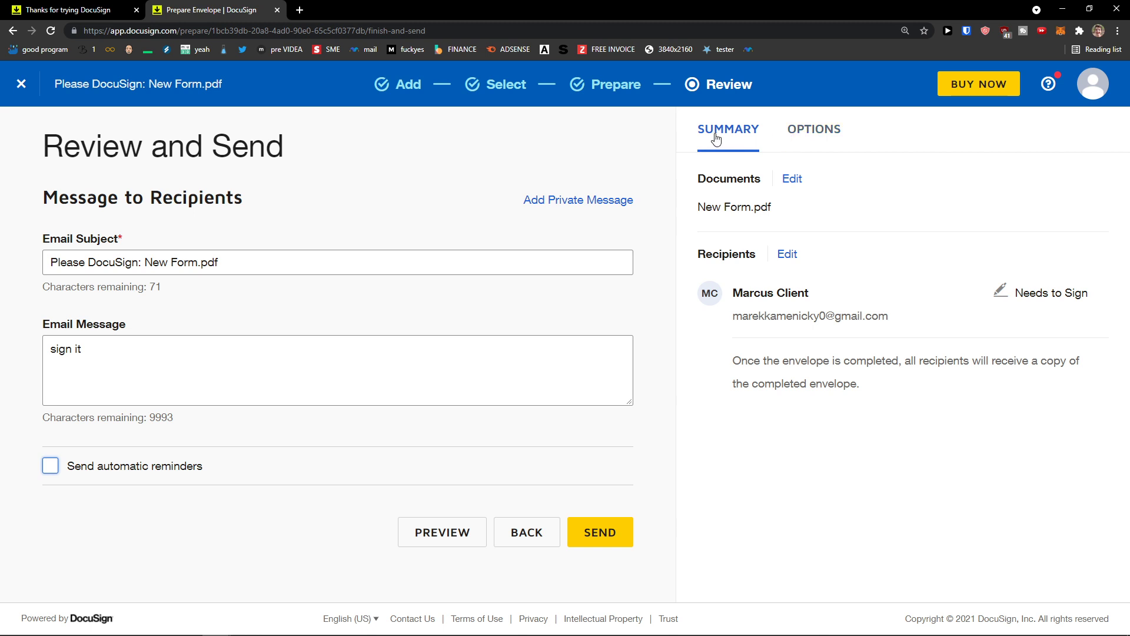
click(800, 139)
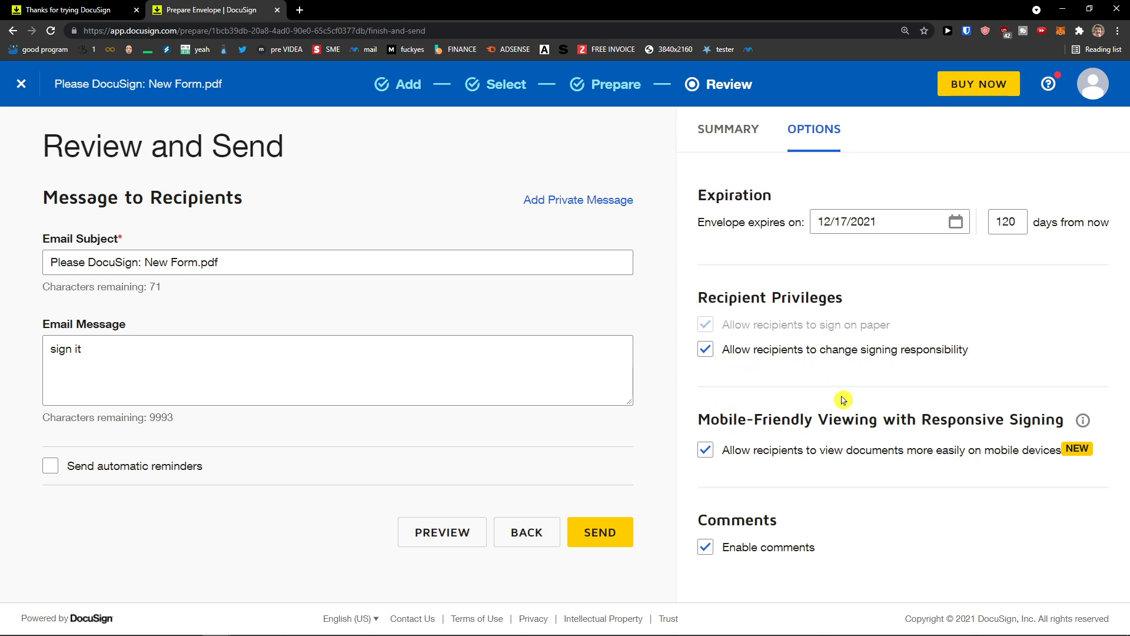
click(609, 535)
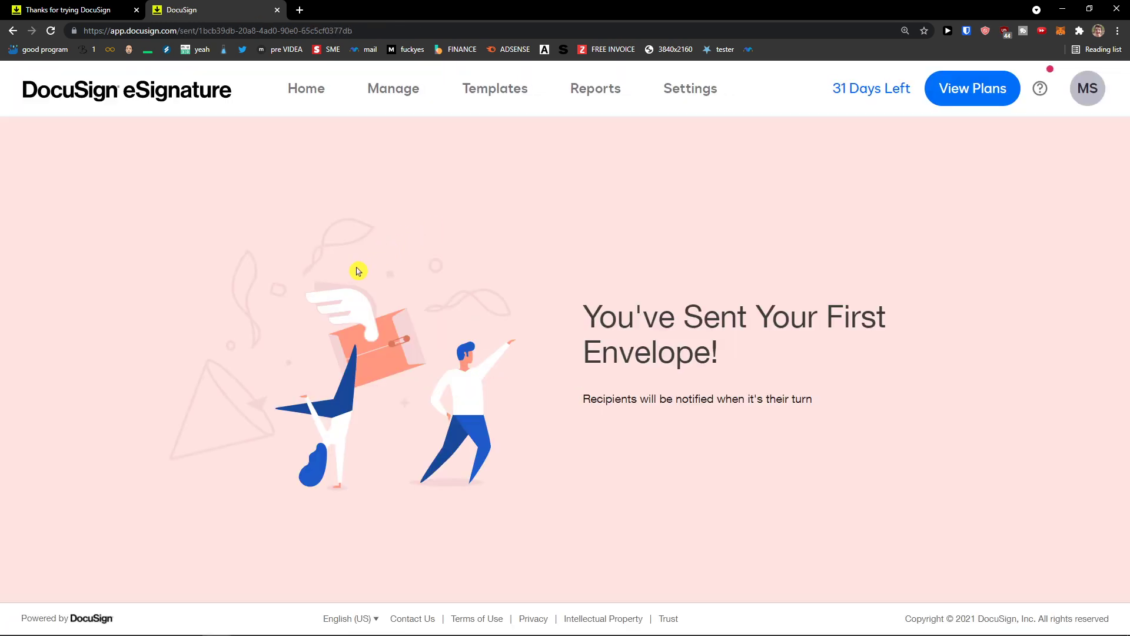
Step: Go back to the Home dashboard and start a new envelope holding New Form.pdf
click(306, 93)
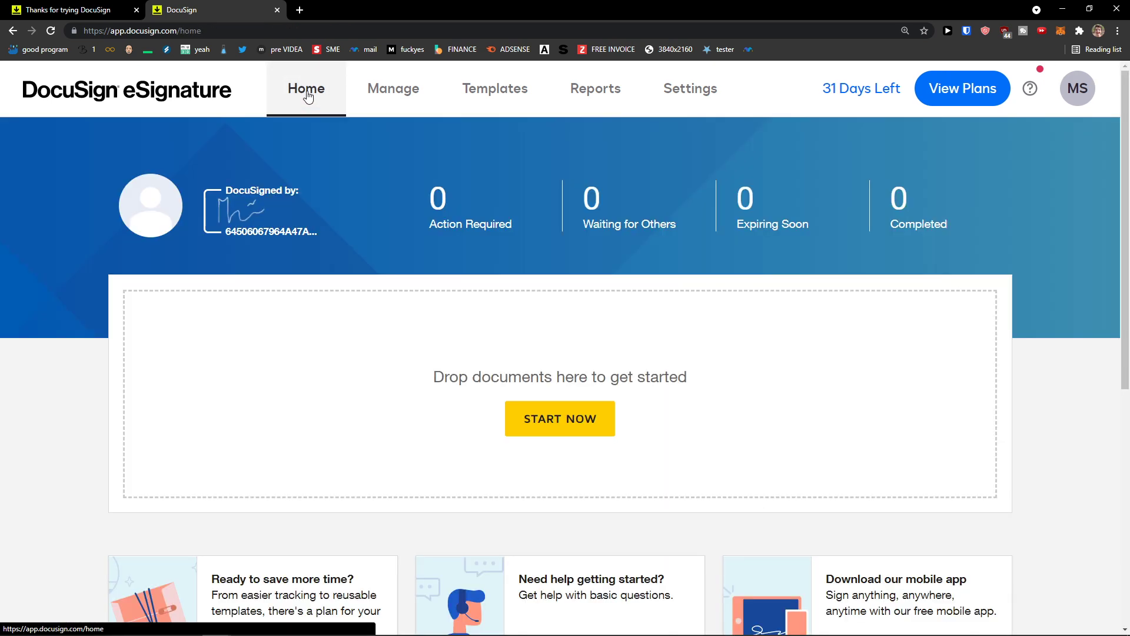
click(303, 16)
key(ctrl+w)
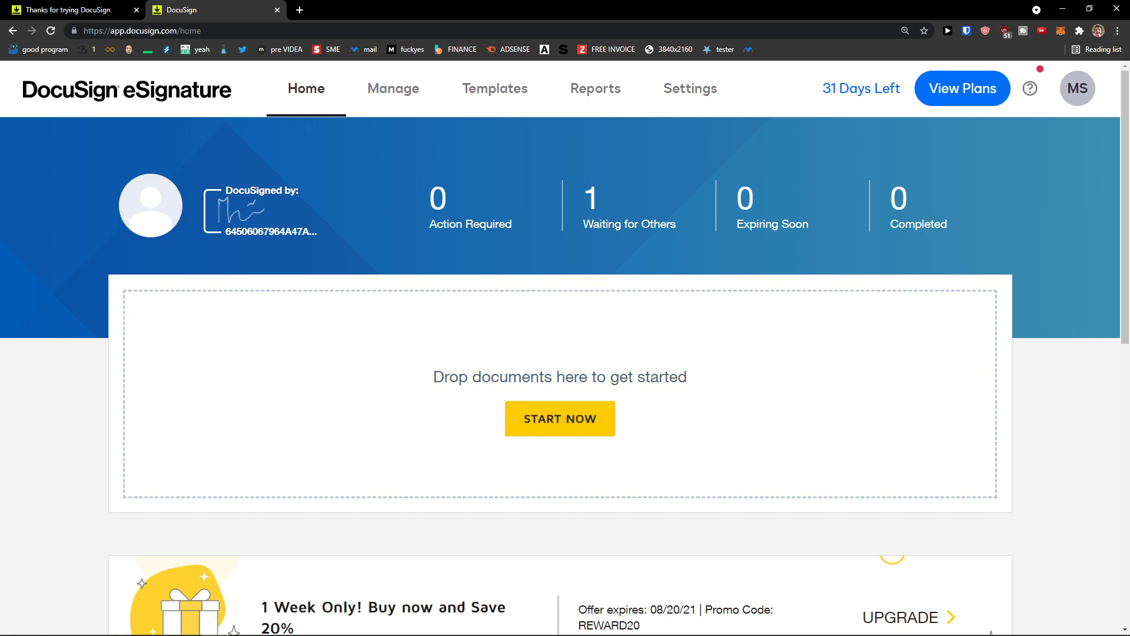
click(560, 419)
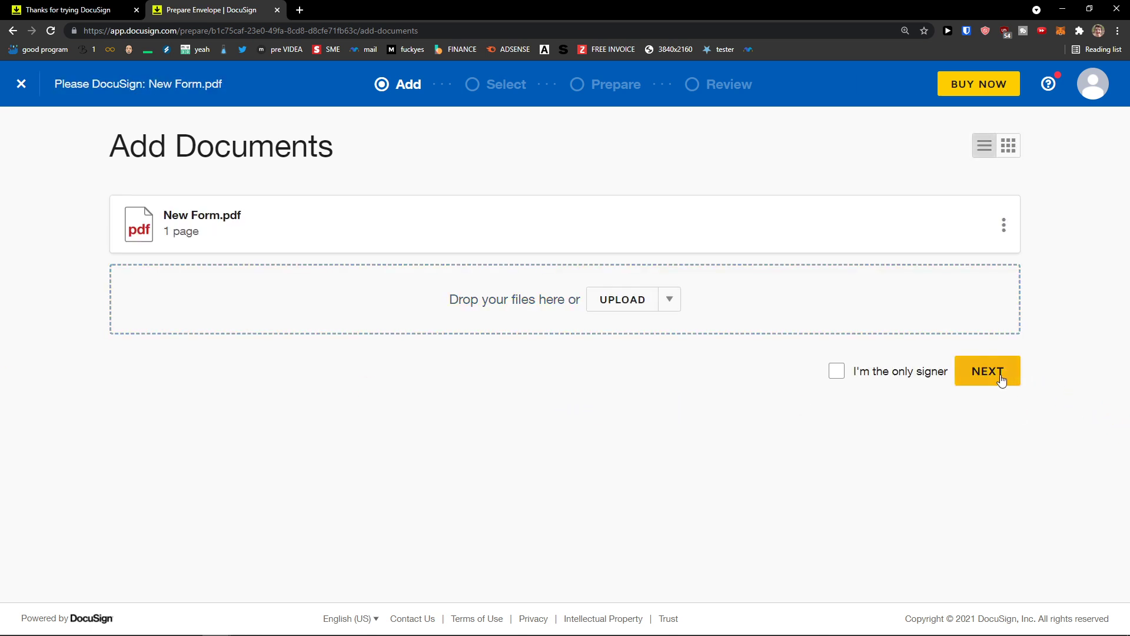
Step: Advance to adding recipients, opening the address book but cancelling without applying a contact
click(995, 378)
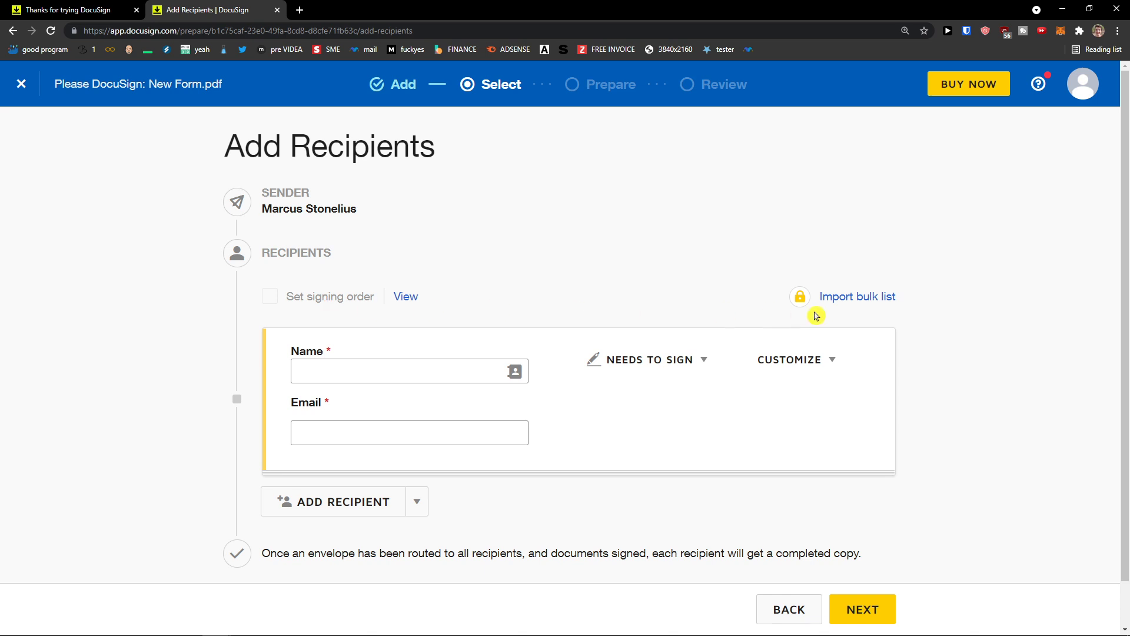
scroll(644, 320, down, 1)
scroll(451, 316, up, 1)
scroll(290, 227, down, 1)
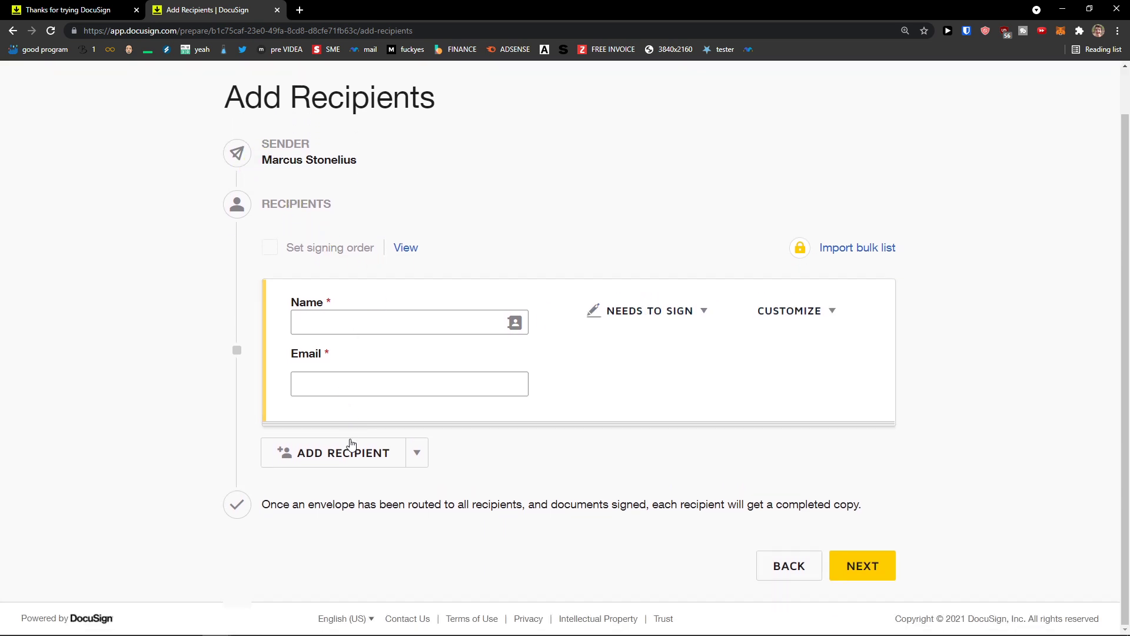
click(403, 318)
click(516, 323)
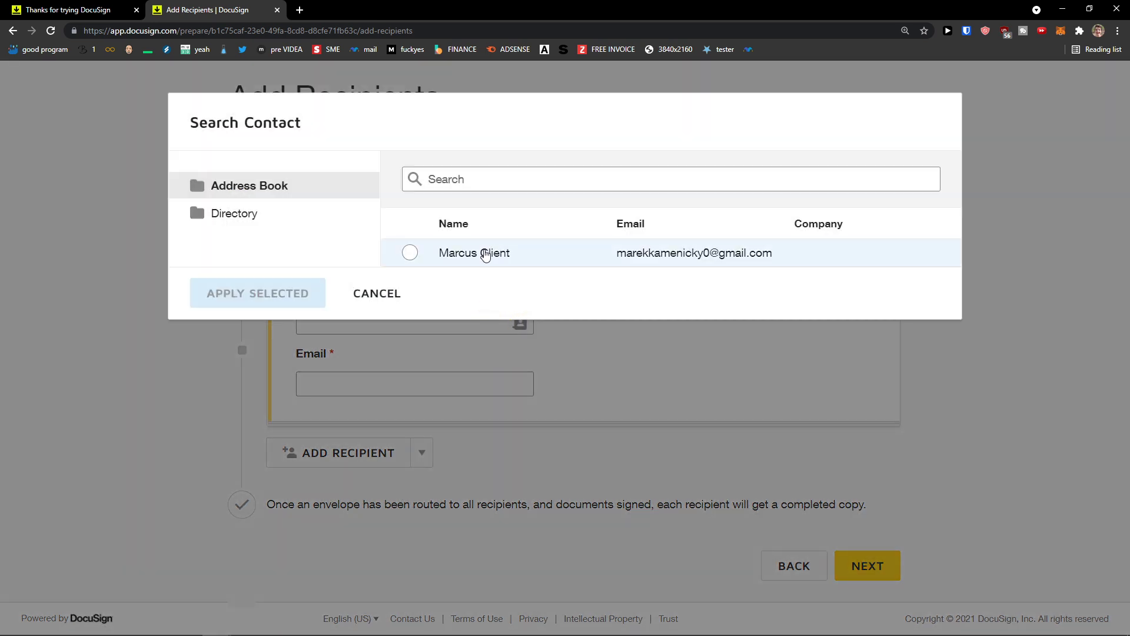
click(485, 254)
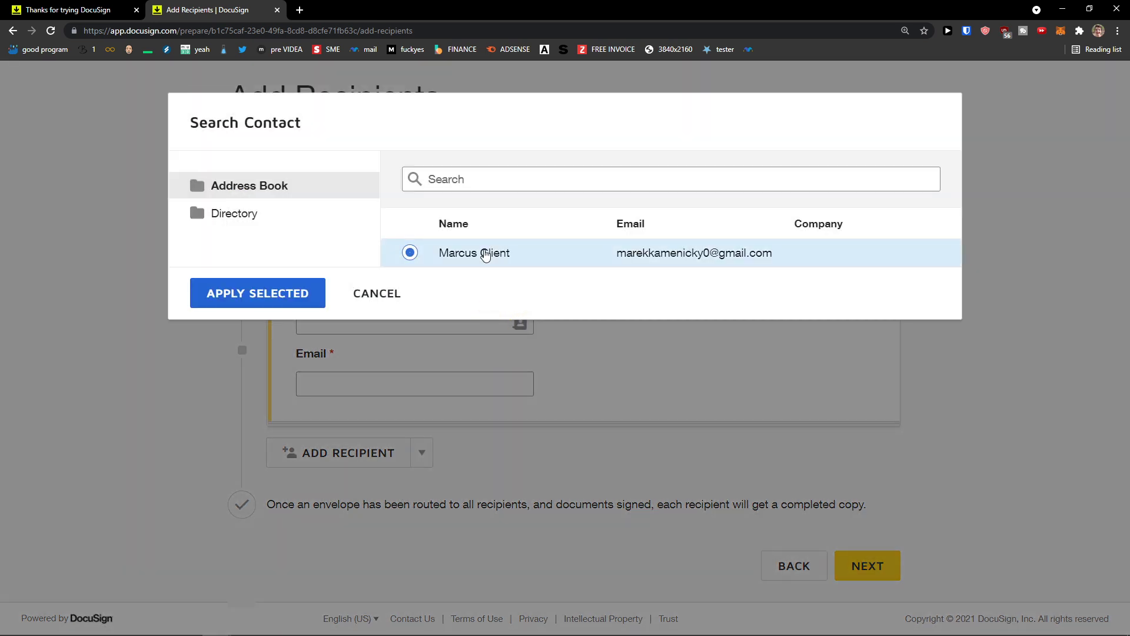
click(384, 297)
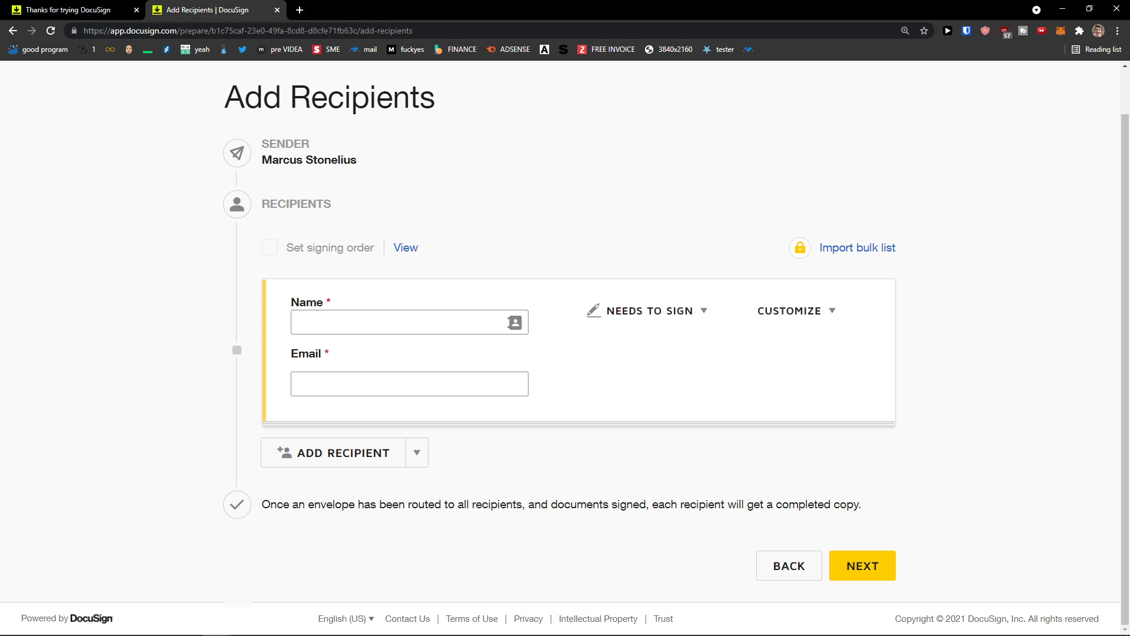
Step: Switch to the mail window and maximize it to reach the review-document email
click(300, 10)
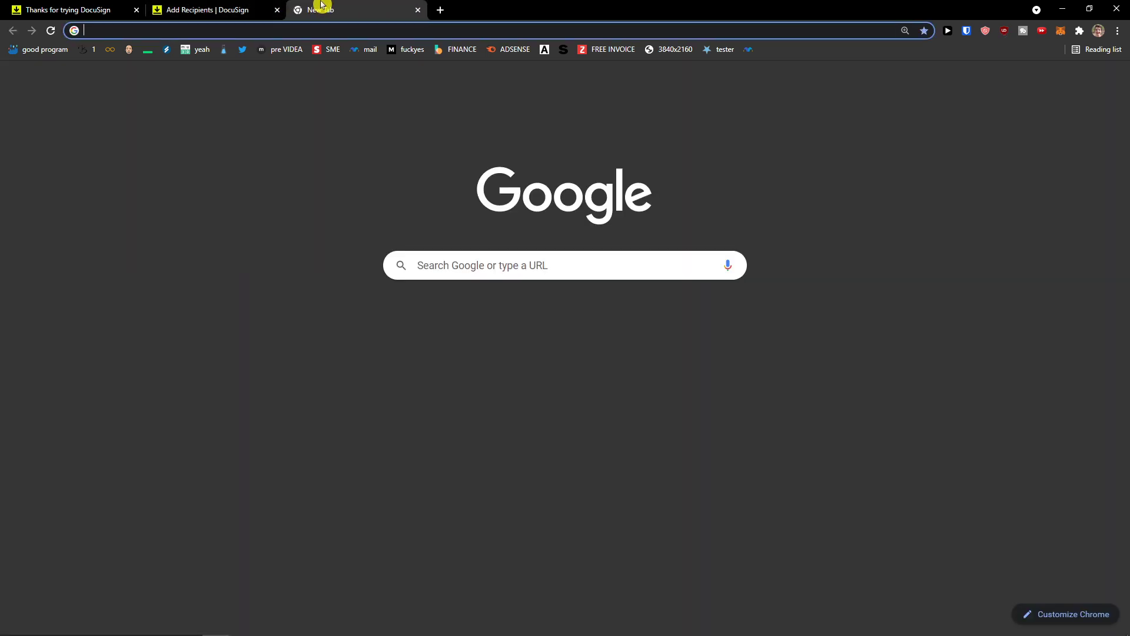
middle_click(322, 5)
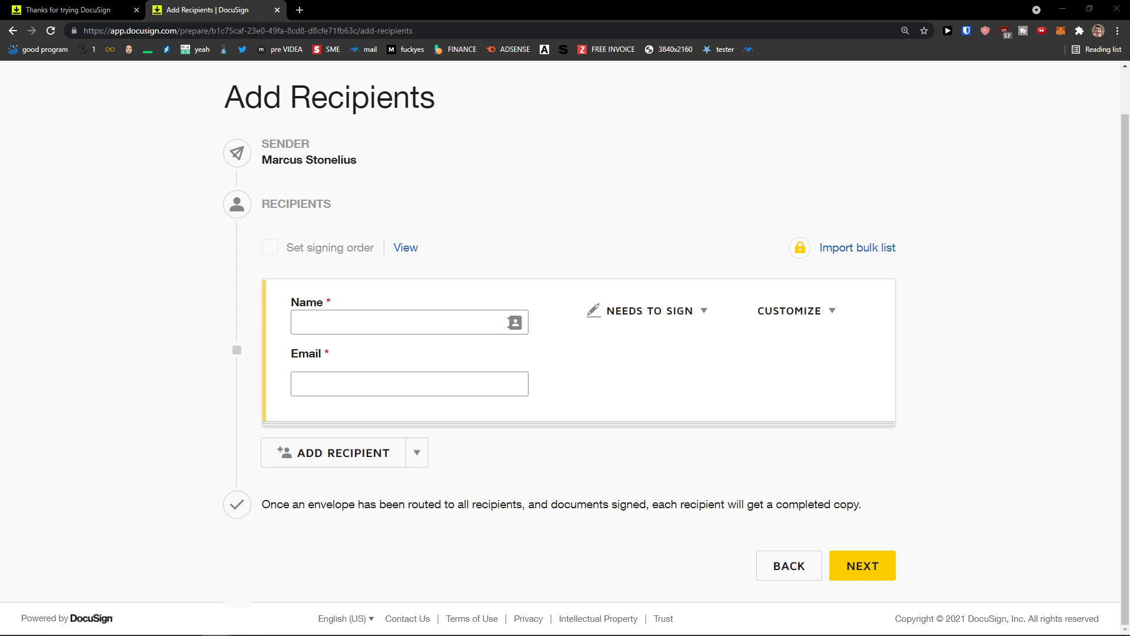
key(alt+Tab)
double_click(450, 163)
scroll(450, 247, down, 2)
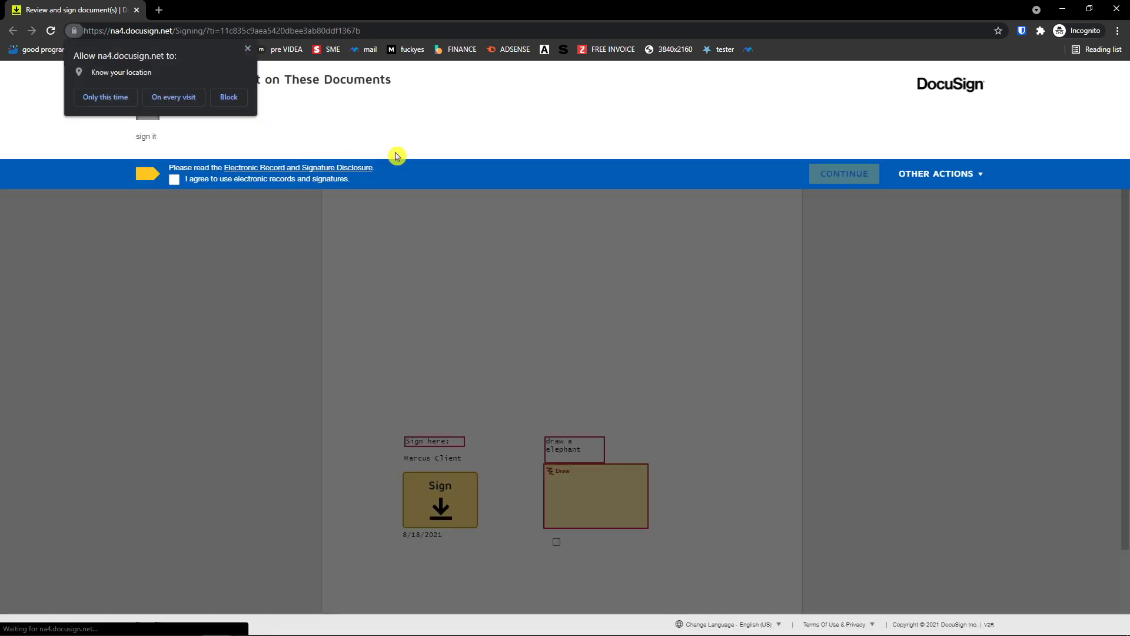
Step: Dismiss the location request, accept the electronic records disclosure, and continue to the document
click(248, 49)
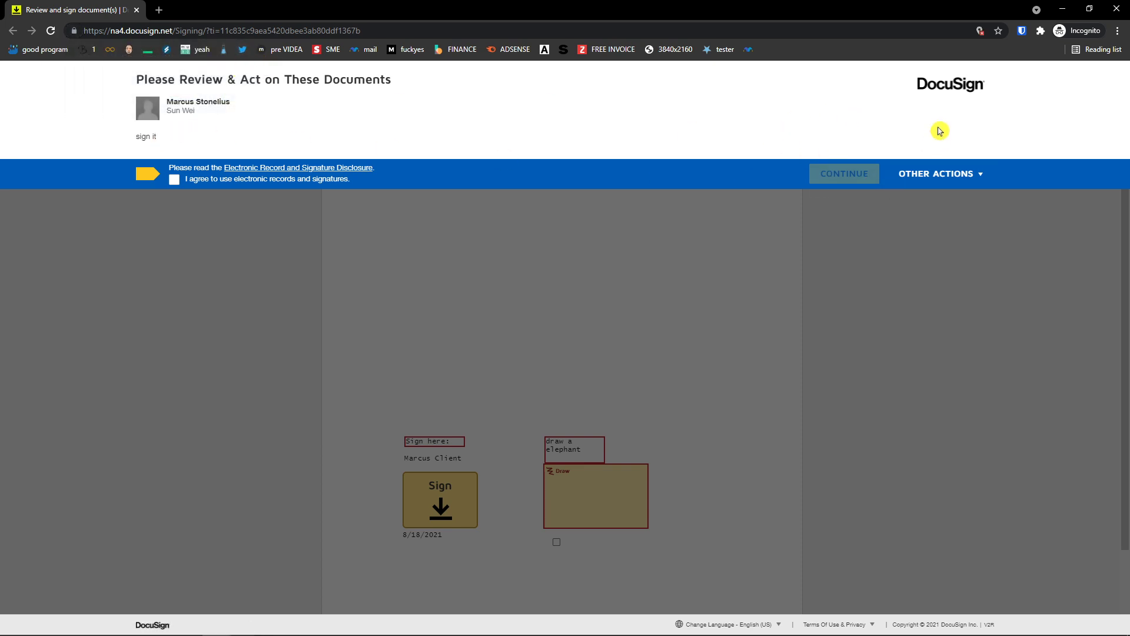
click(190, 182)
click(844, 174)
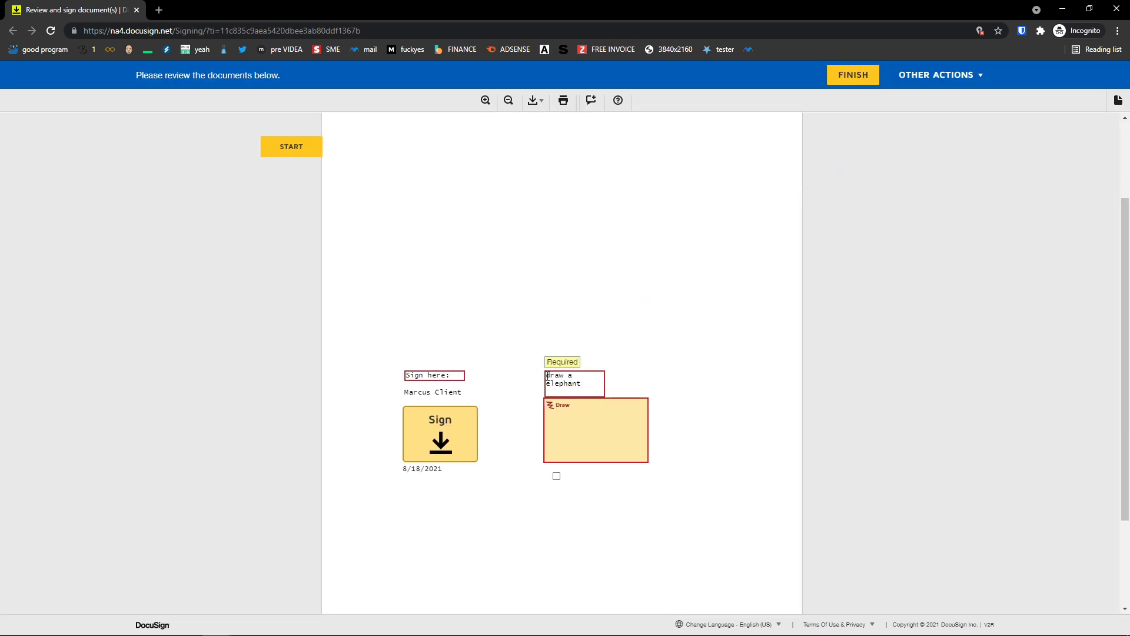
Step: Draw a new freehand signature and adopt it in the signature field
click(420, 377)
click(432, 418)
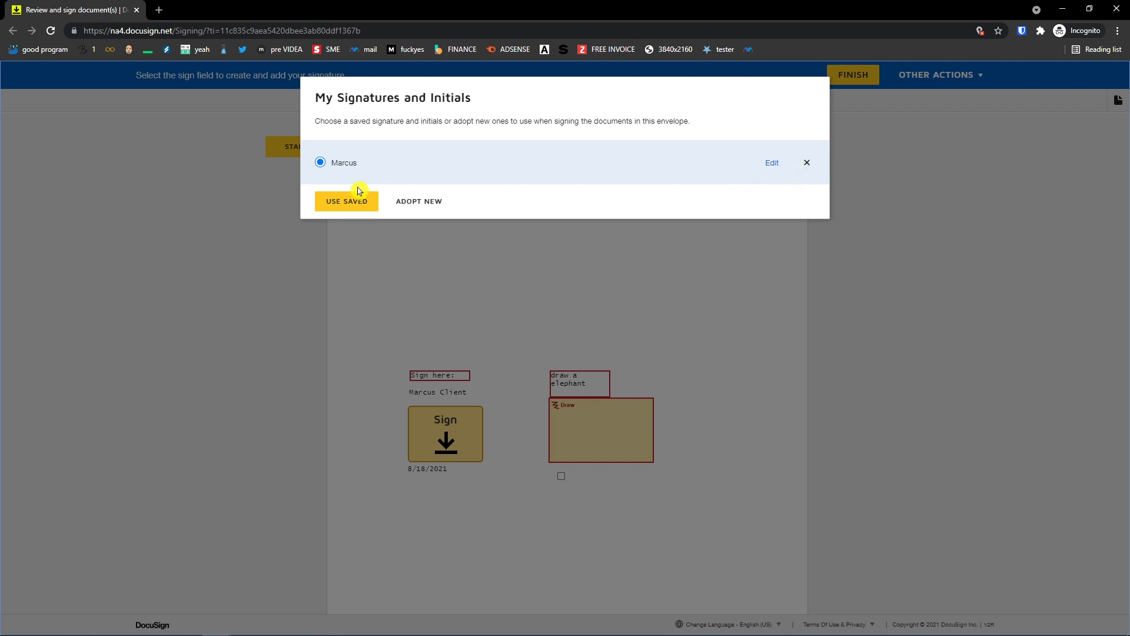
click(415, 203)
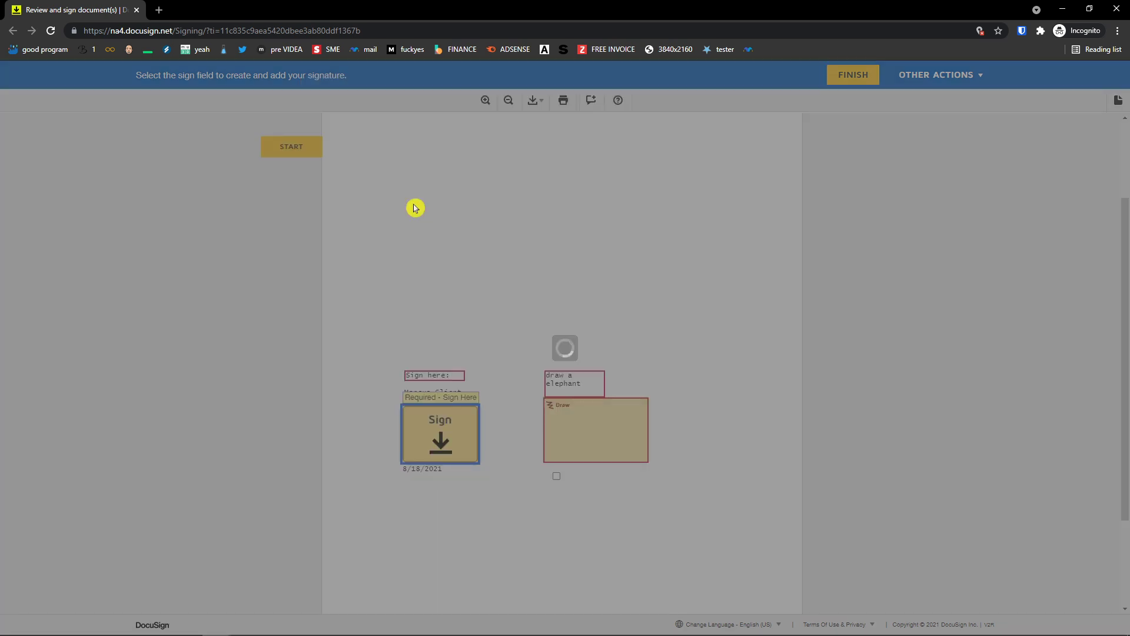
key(ctrl+plus)
key(ctrl+plus)
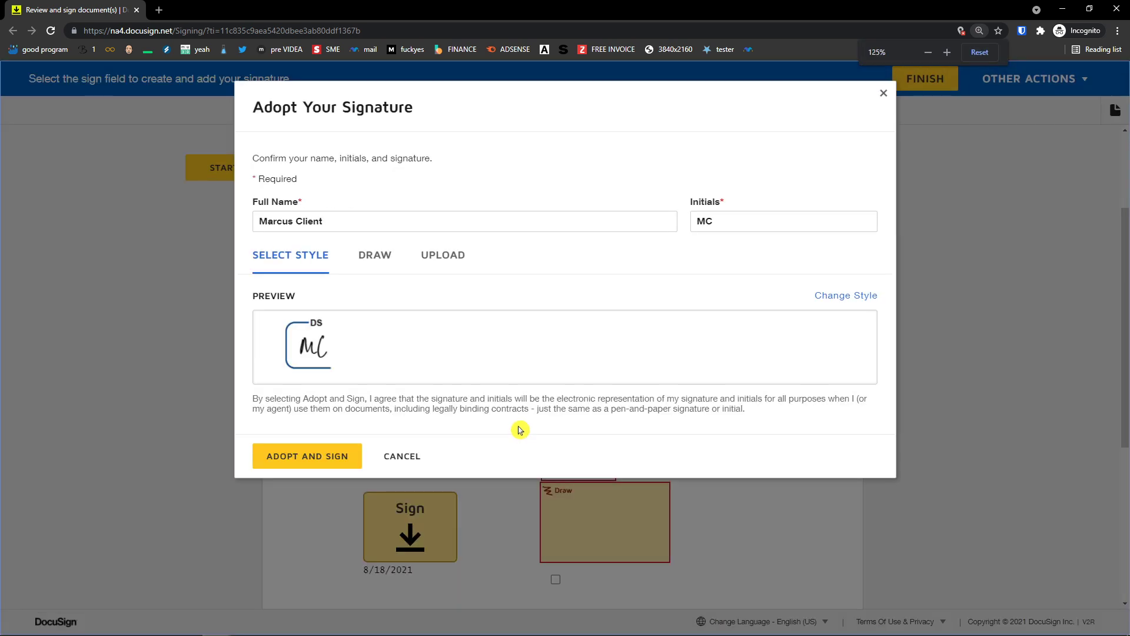
click(364, 263)
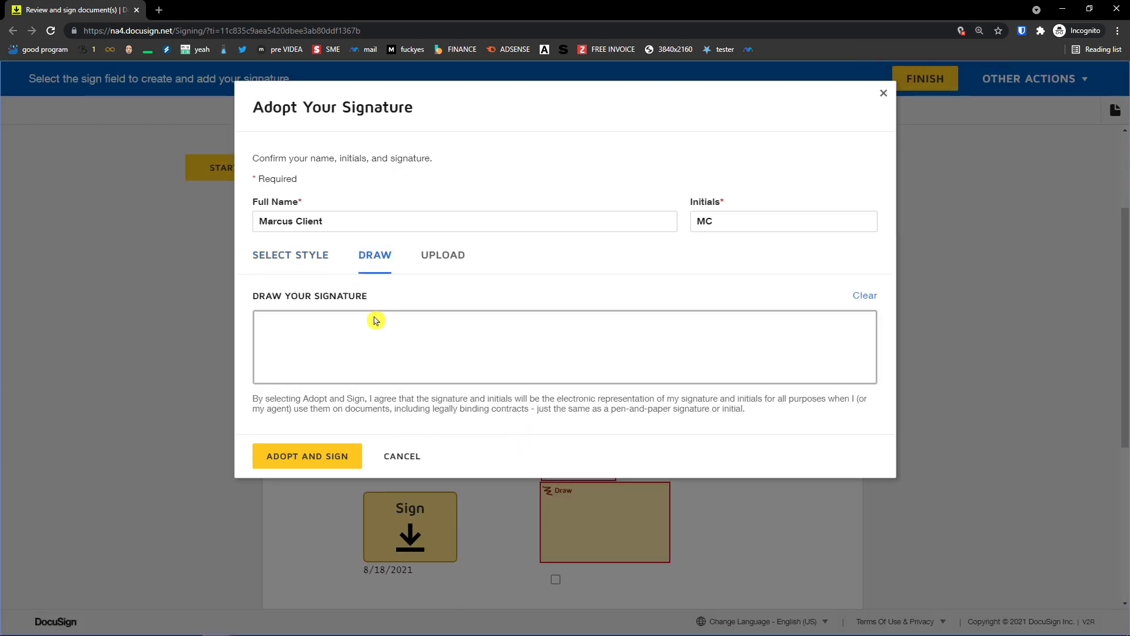
mouse_move(352, 331)
mouse_down()
mouse_move(353, 368)
mouse_move(465, 338)
mouse_up()
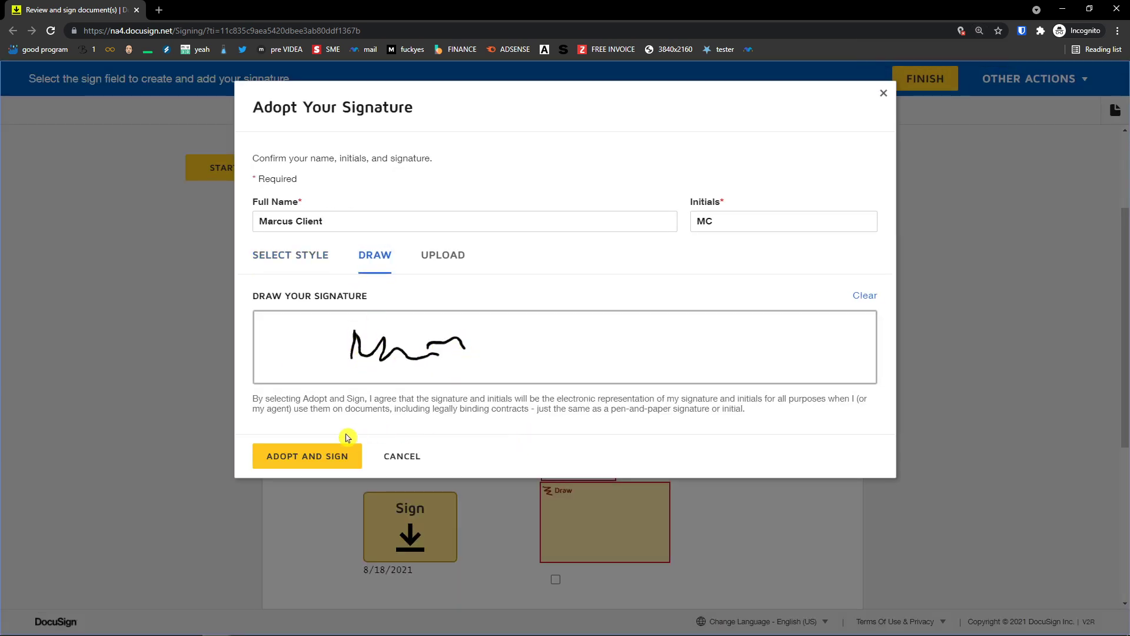
click(331, 455)
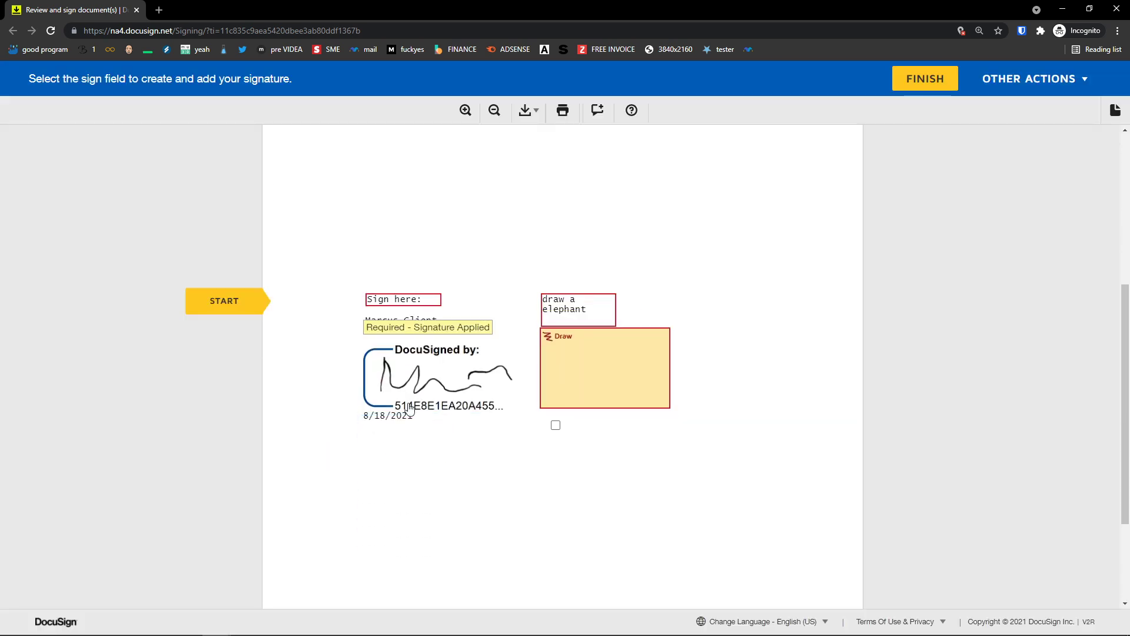
Step: Move to the next required field and open the elephant drawing pad
key(ctrl+plus)
key(ctrl+plus)
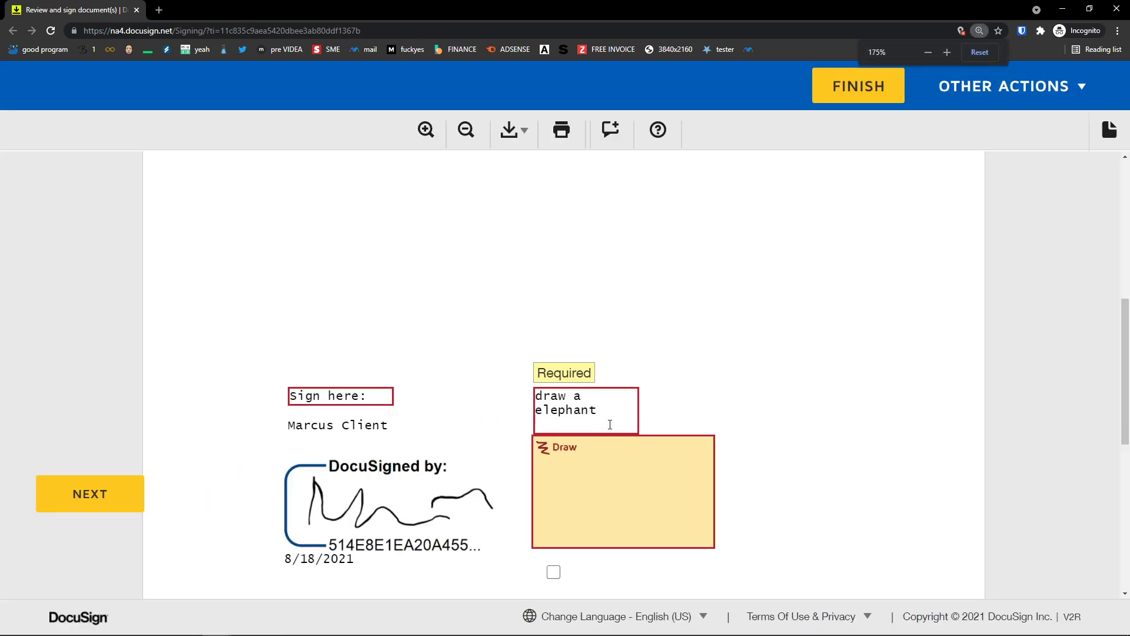
click(367, 338)
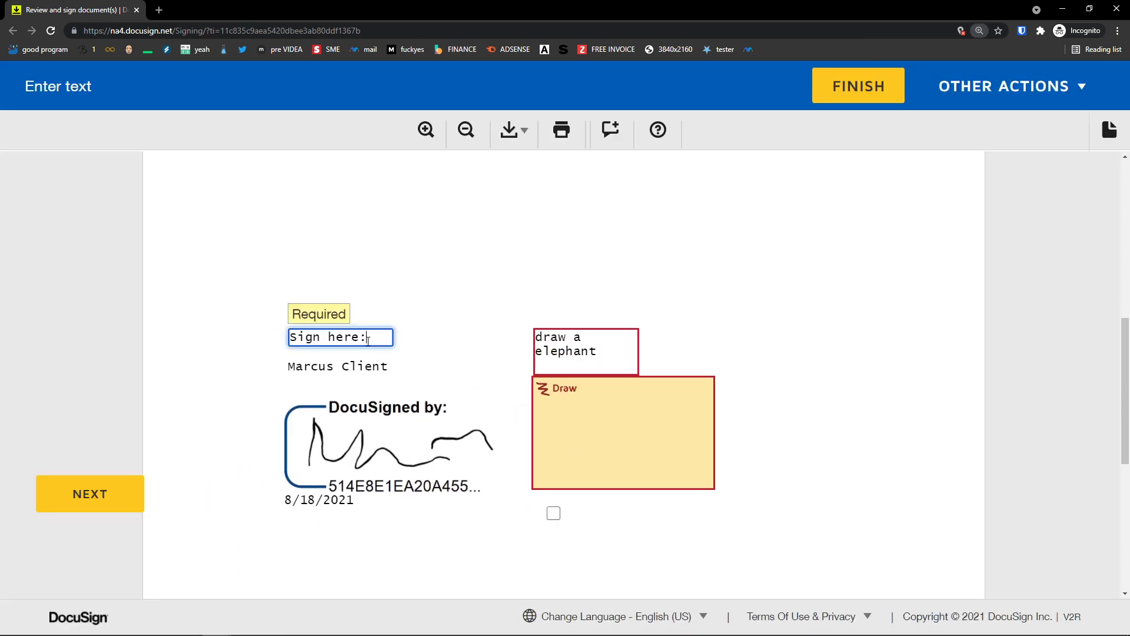
click(578, 422)
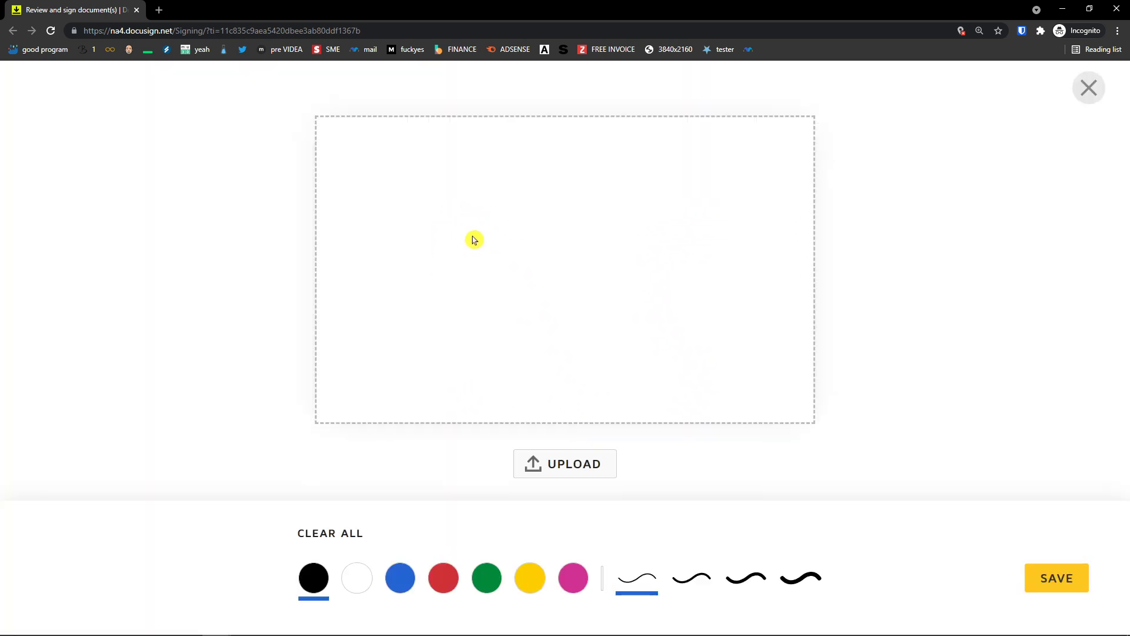
Step: Draw an elephant with head, two-line trunk, back, wiggly tail, eye and leg line, and save it into the Draw field
mouse_move(624, 222)
mouse_down()
mouse_move(643, 206)
mouse_move(676, 278)
mouse_move(614, 286)
mouse_move(606, 353)
mouse_move(591, 356)
mouse_move(571, 295)
mouse_move(546, 288)
mouse_move(490, 293)
mouse_move(512, 351)
mouse_move(467, 359)
mouse_move(447, 292)
mouse_up()
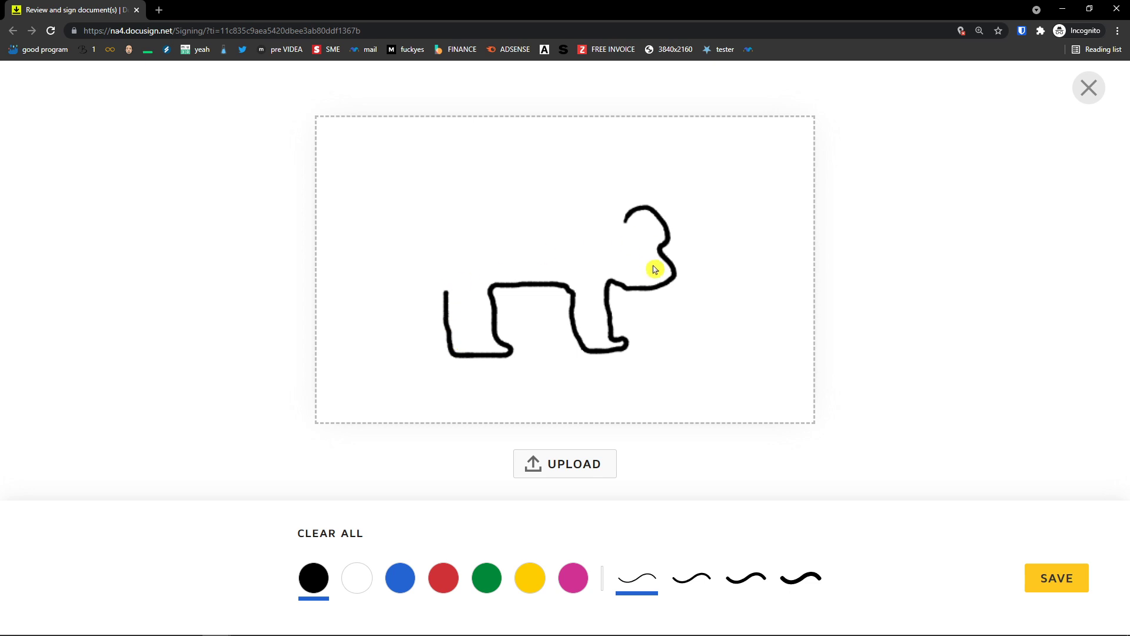
drag(674, 262, 736, 217)
mouse_move(680, 270)
mouse_down()
mouse_move(712, 270)
mouse_move(750, 222)
mouse_move(739, 219)
mouse_move(745, 230)
mouse_up()
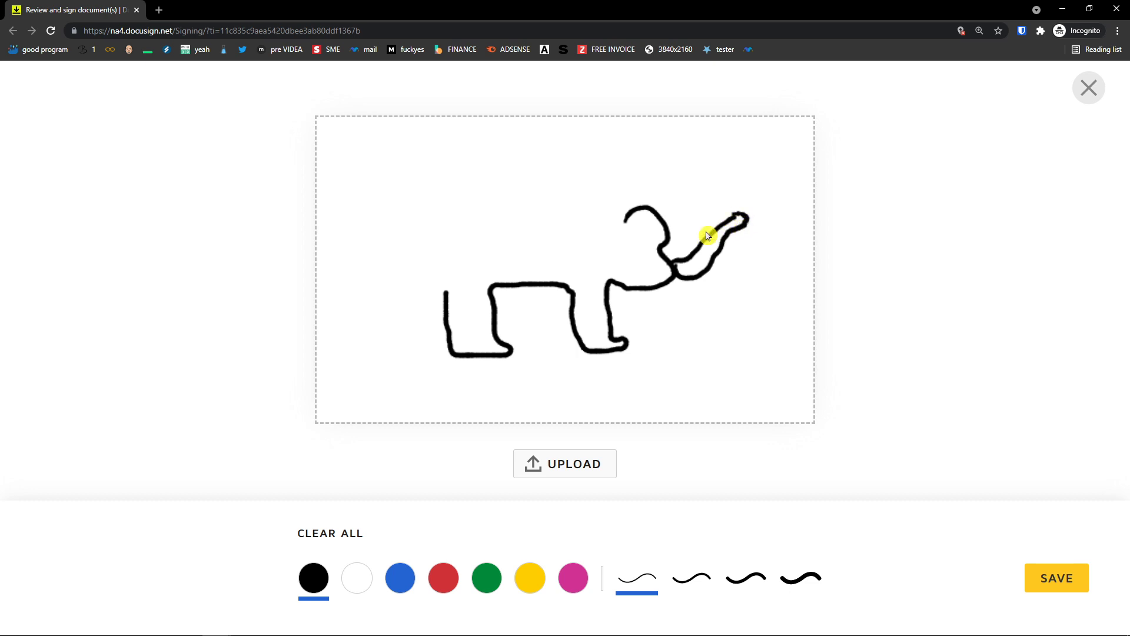
mouse_move(625, 221)
mouse_down()
mouse_move(522, 182)
mouse_move(425, 190)
mouse_move(396, 239)
mouse_move(444, 306)
mouse_up()
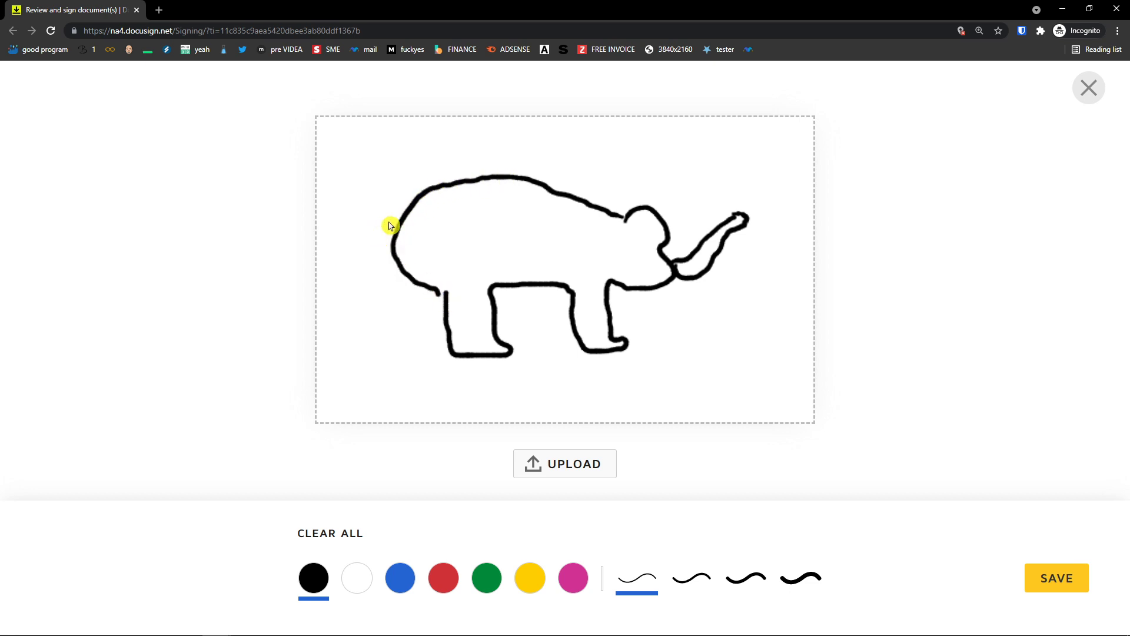
mouse_move(396, 231)
mouse_down()
mouse_move(369, 235)
mouse_move(368, 277)
mouse_move(338, 318)
mouse_move(352, 368)
mouse_up()
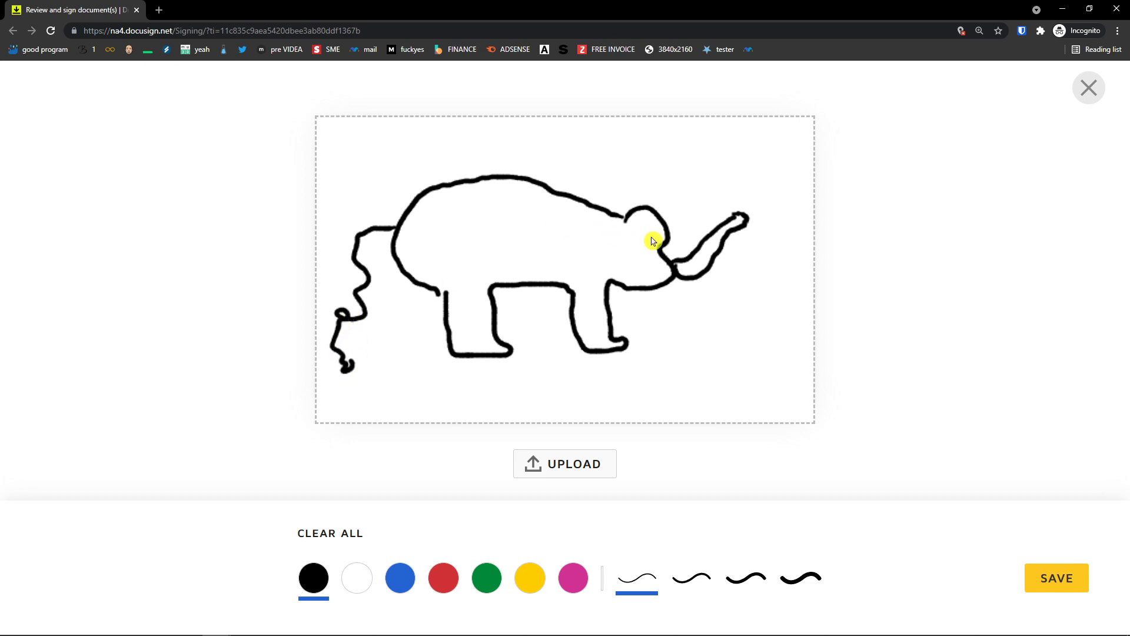
drag(651, 242, 647, 247)
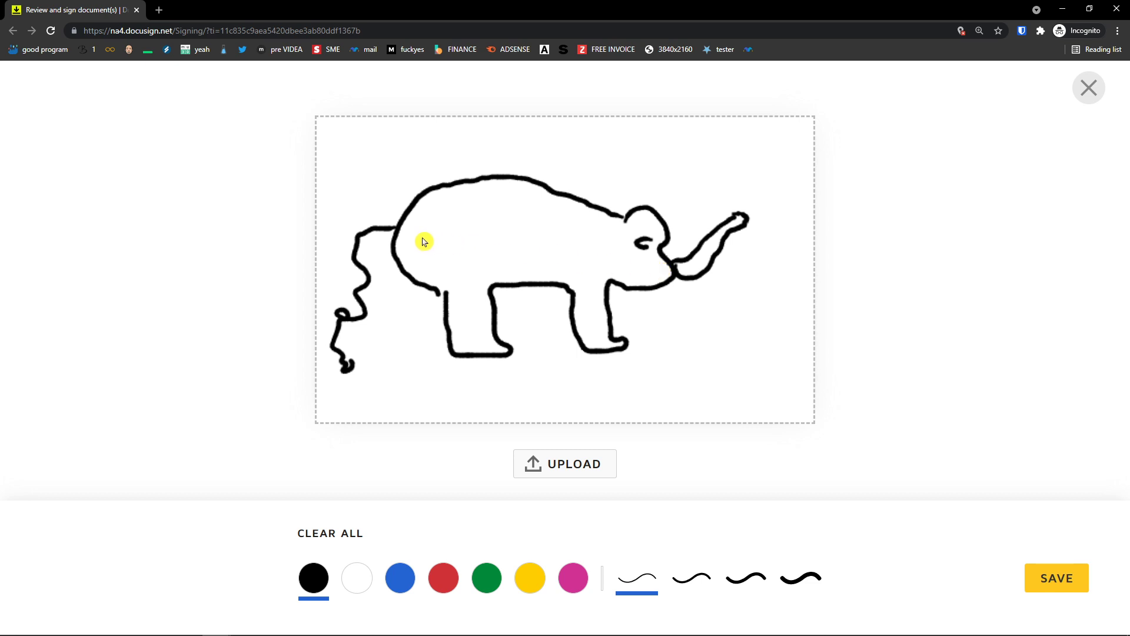
mouse_move(507, 288)
mouse_down()
mouse_move(512, 332)
mouse_move(549, 348)
mouse_move(526, 287)
mouse_move(573, 317)
mouse_move(566, 352)
mouse_move(579, 359)
mouse_move(630, 335)
mouse_move(647, 342)
mouse_up()
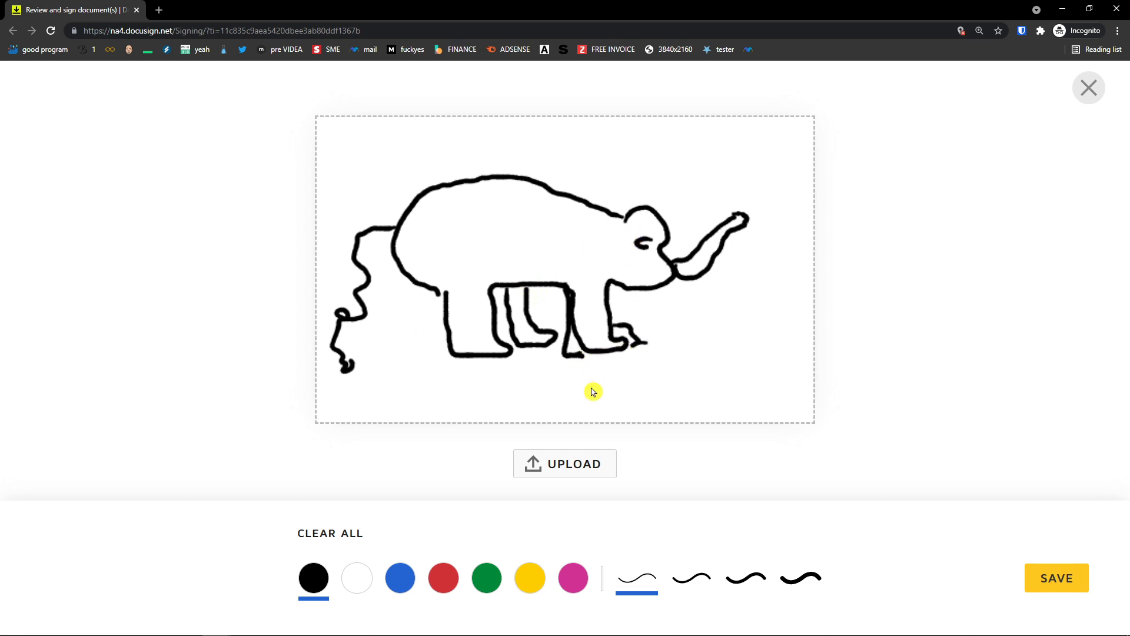
click(1058, 579)
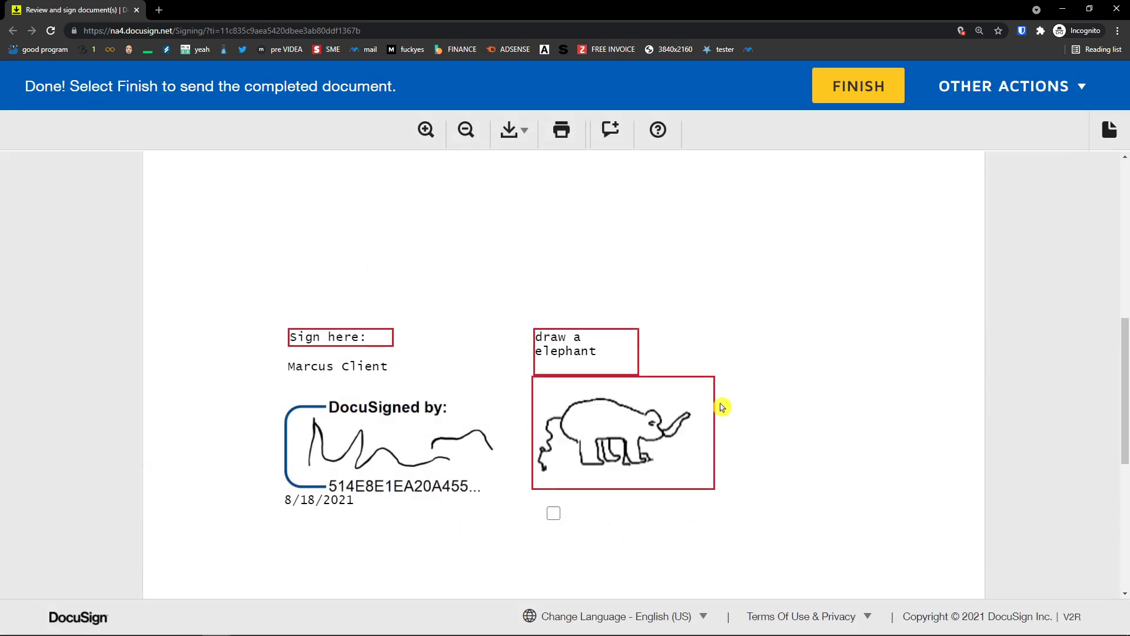
Step: Check the 'draw a elephant' field and the Sign here field before submitting
click(589, 338)
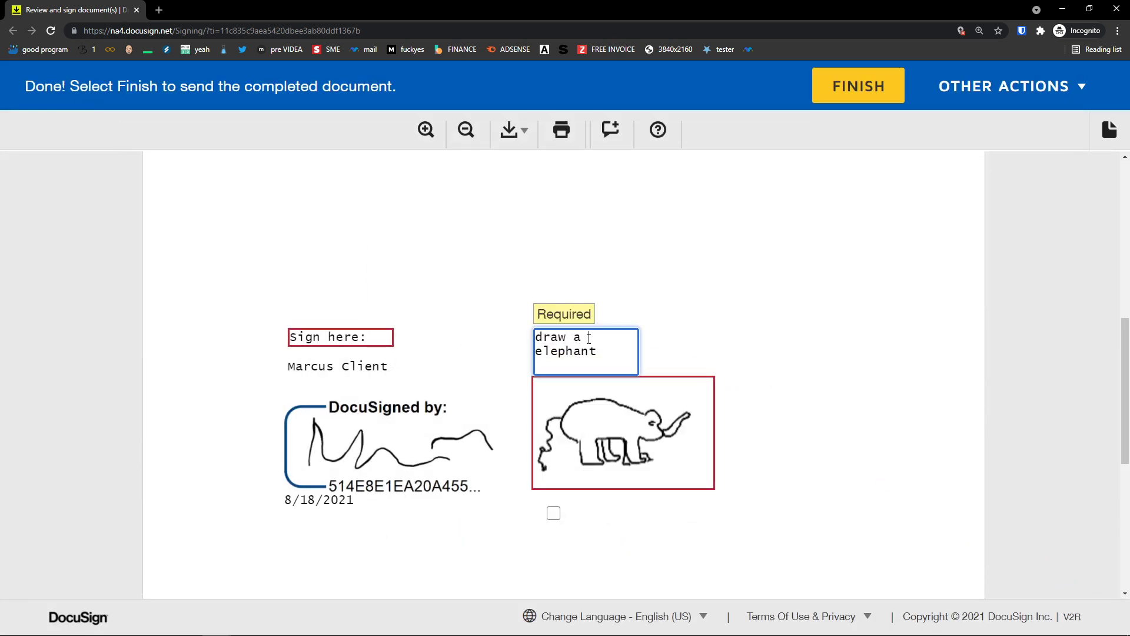
mouse_move(599, 365)
mouse_down()
mouse_move(537, 352)
mouse_move(535, 337)
mouse_up()
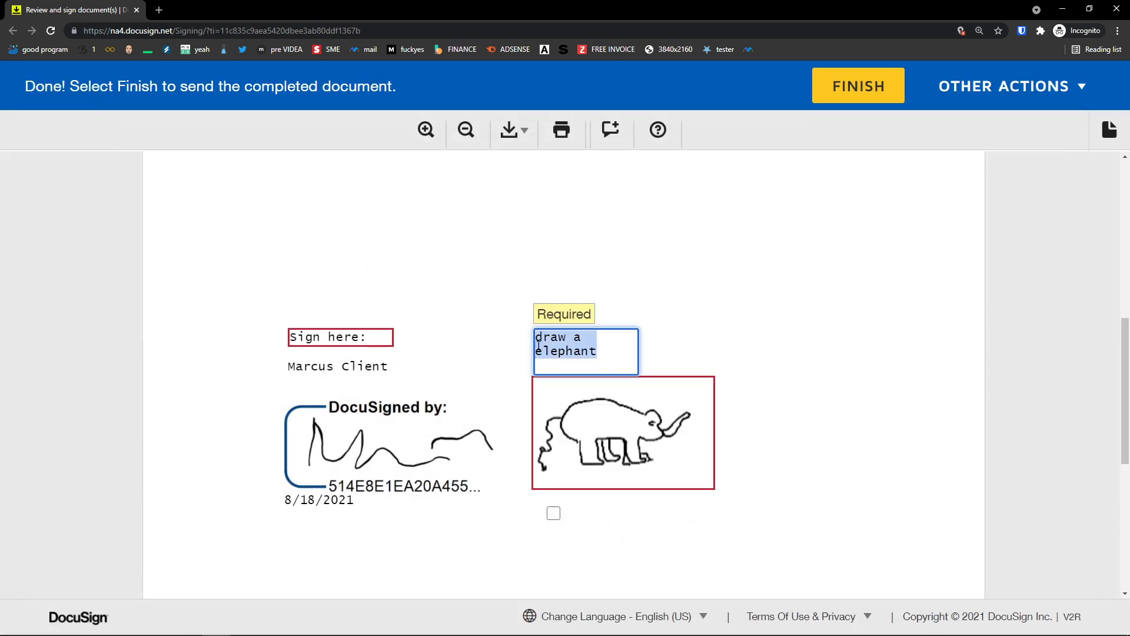
click(366, 334)
scroll(465, 312, up, 10)
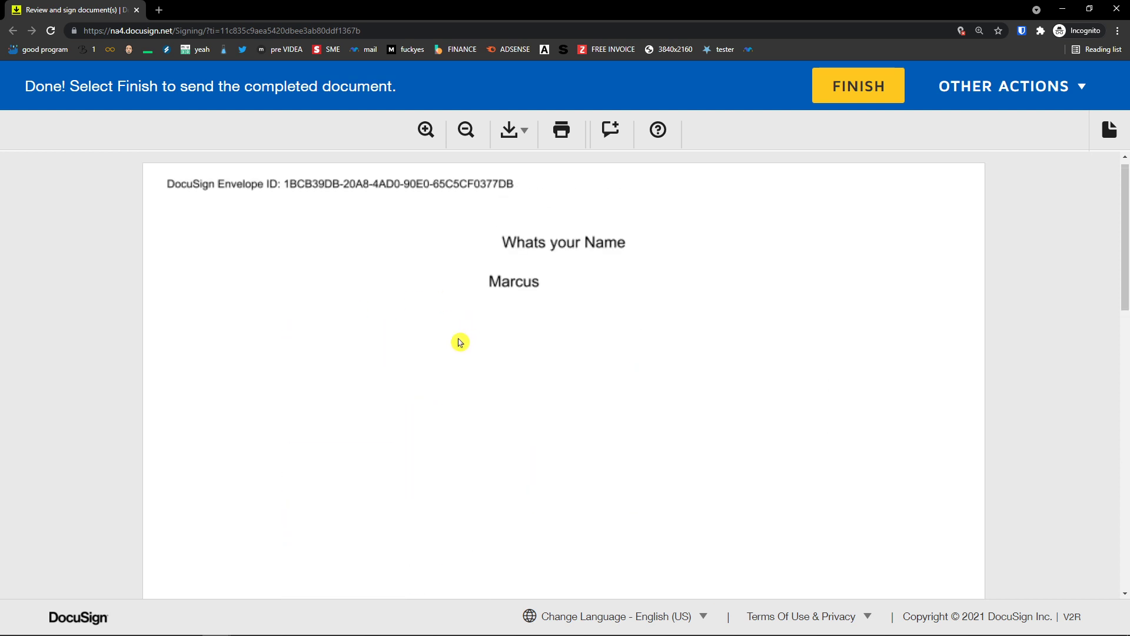
scroll(1042, 267, down, 6)
Step: Finish signing, close the 'You're All Done!' window and minimize Gmail to return to DocuSign
click(858, 86)
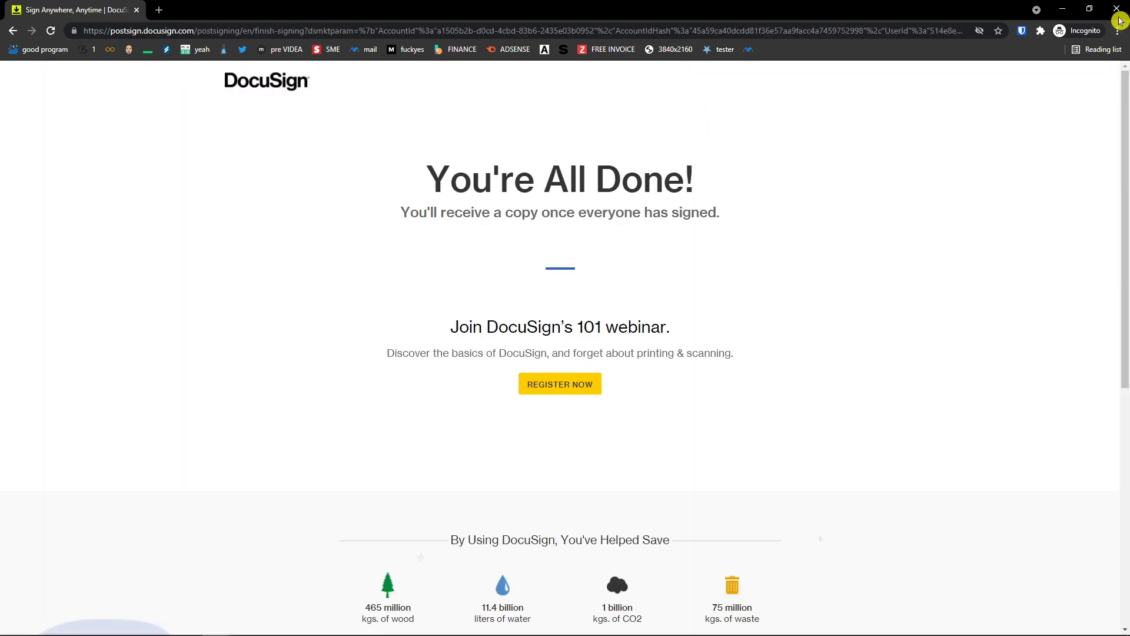
click(1117, 8)
click(1065, 6)
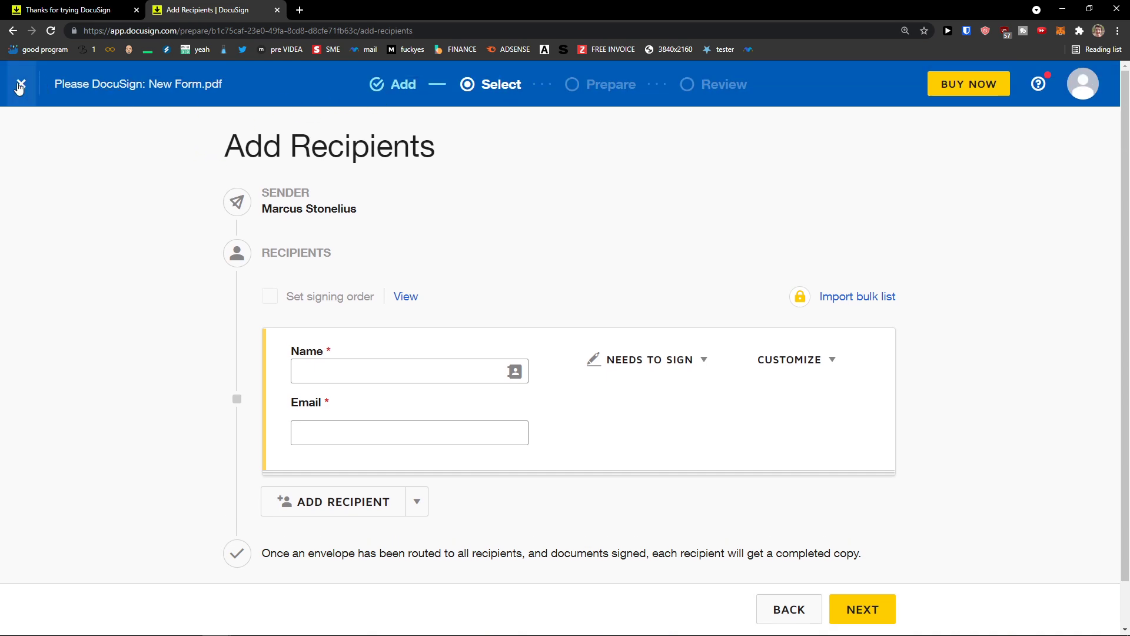
Step: Close the unfinished New Form.pdf envelope draft without saving and return to Manage
click(19, 87)
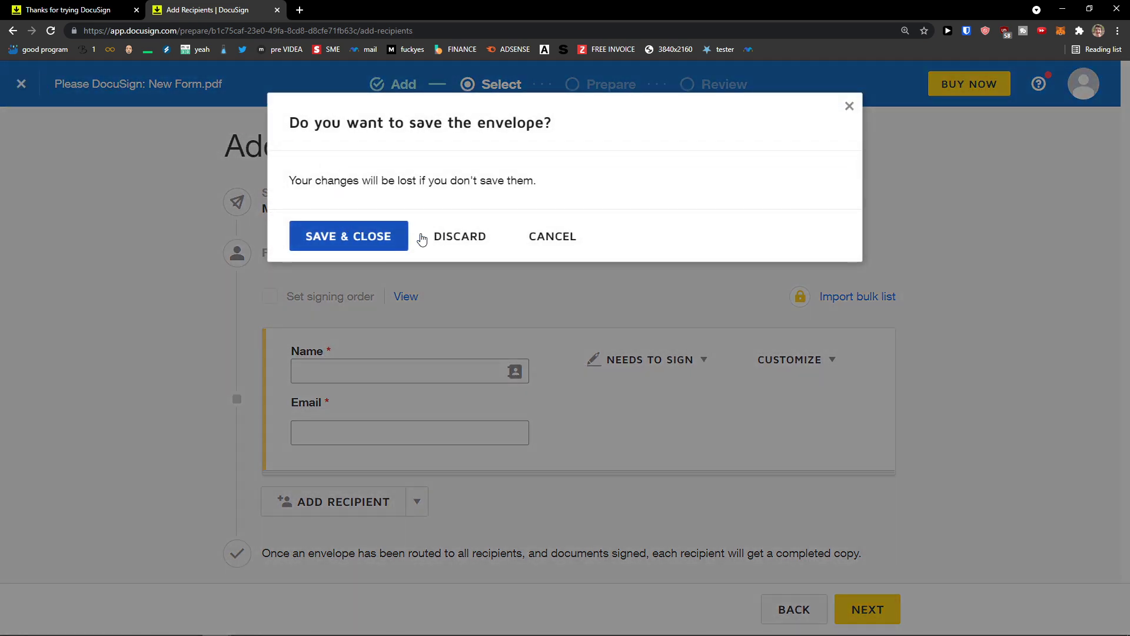
click(421, 239)
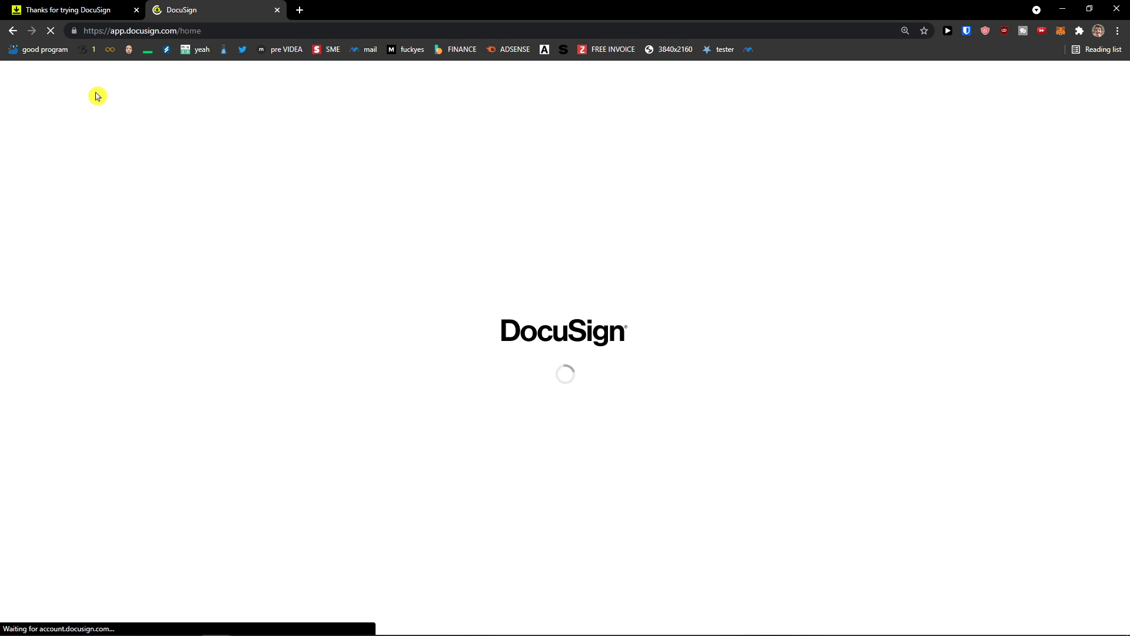
click(13, 31)
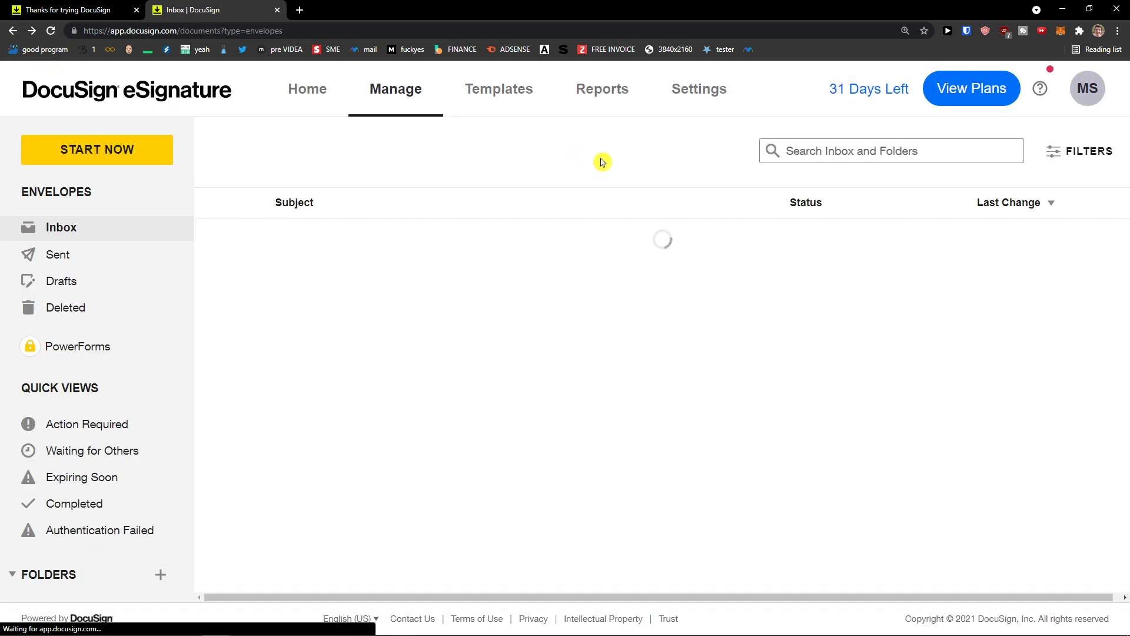
Step: Review the Reports charts showing one completed envelope at 100%, then go to Templates
click(597, 98)
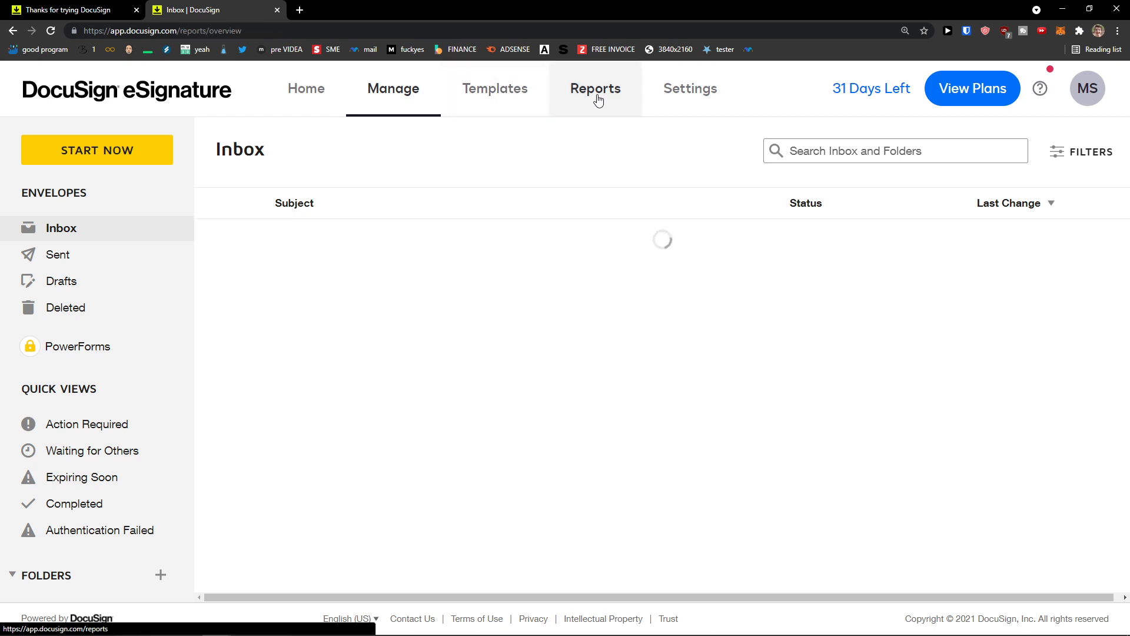
scroll(527, 189, down, 4)
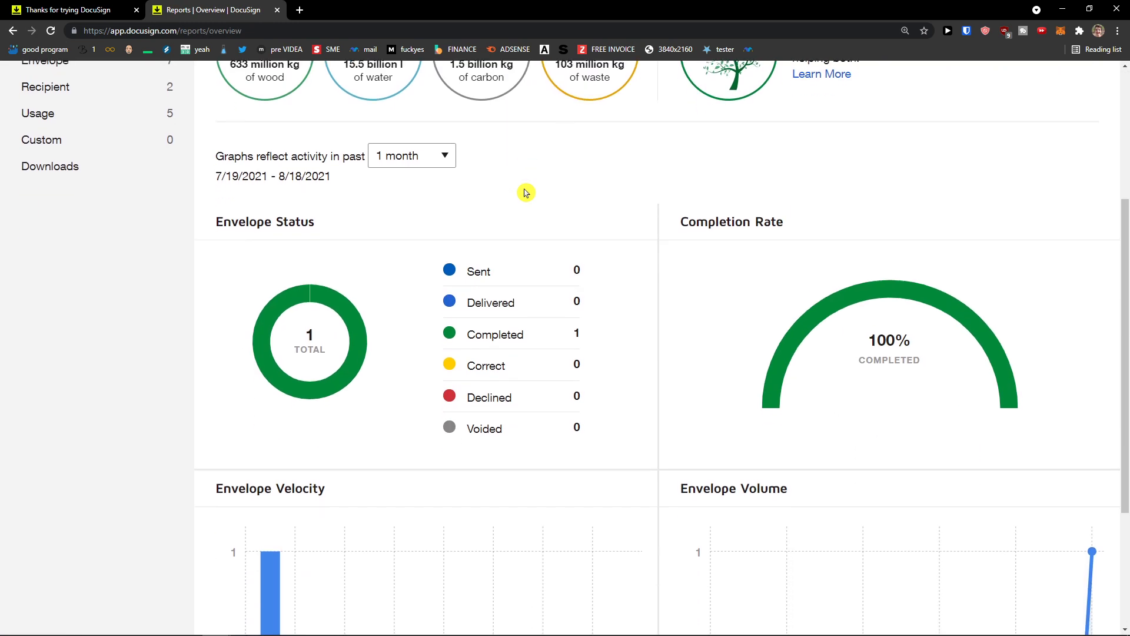
scroll(518, 189, down, 2)
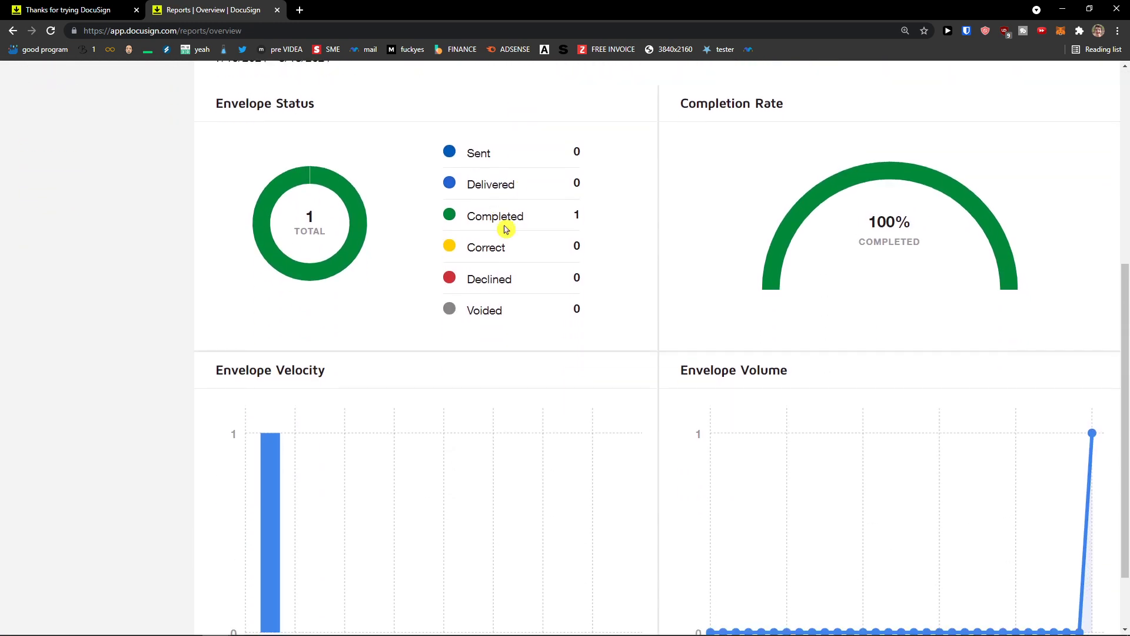
scroll(506, 229, up, 1)
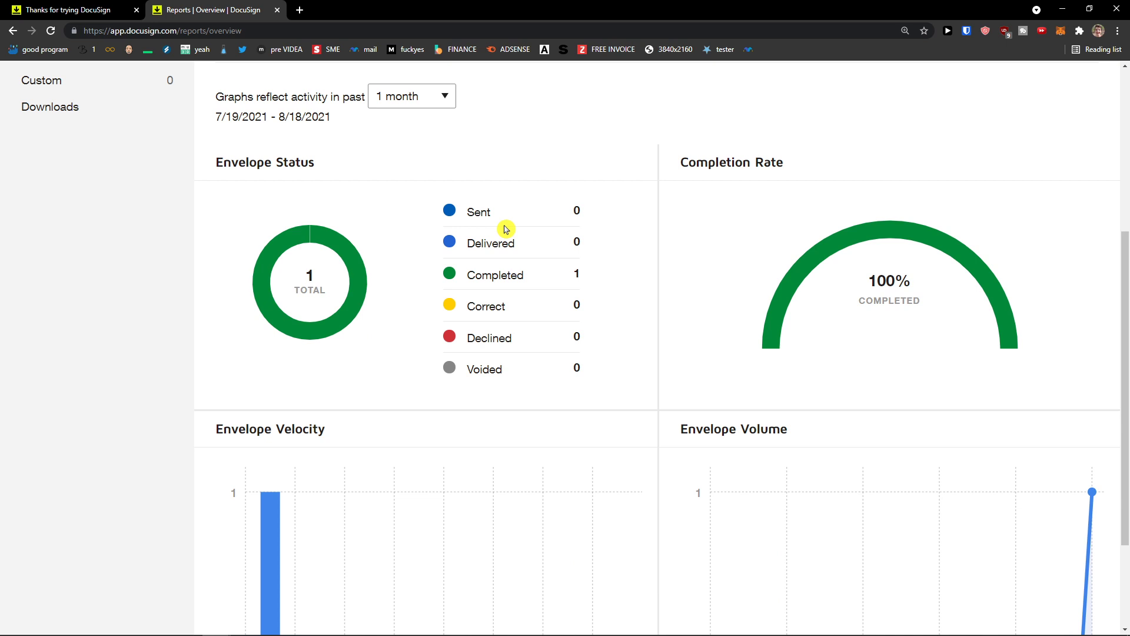
scroll(506, 229, down, 3)
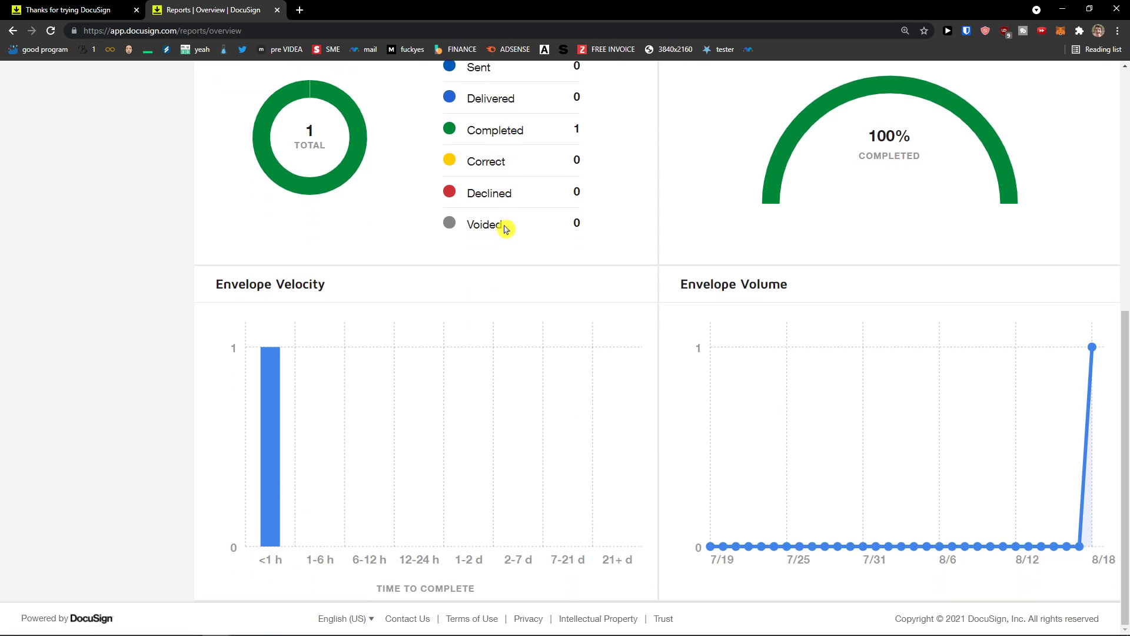
scroll(507, 229, up, 1)
scroll(506, 227, up, 6)
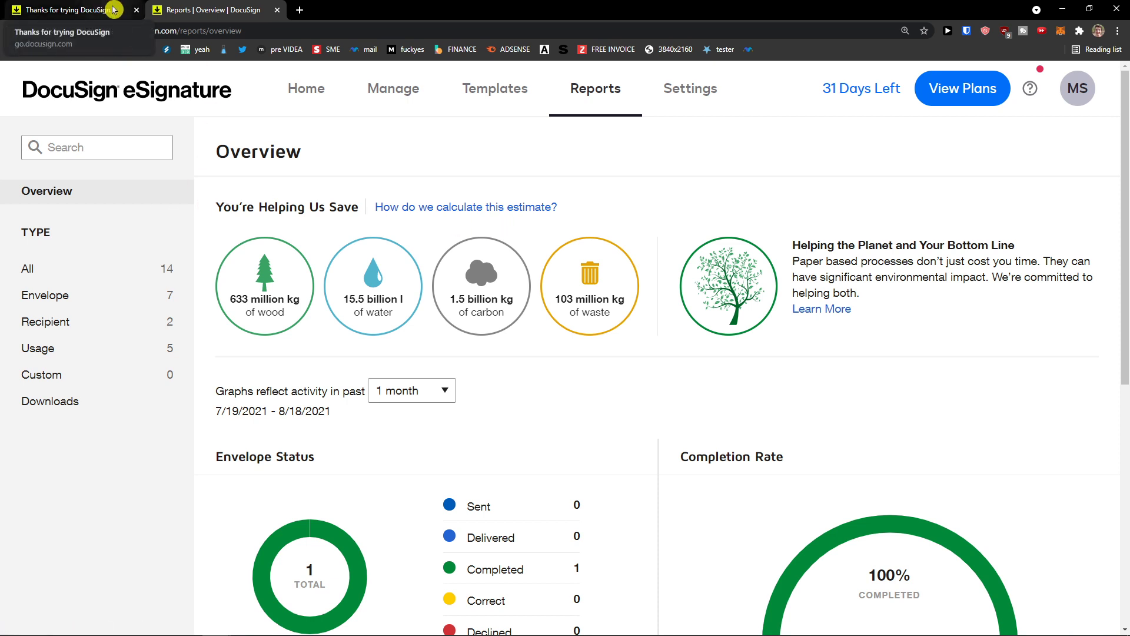
click(496, 96)
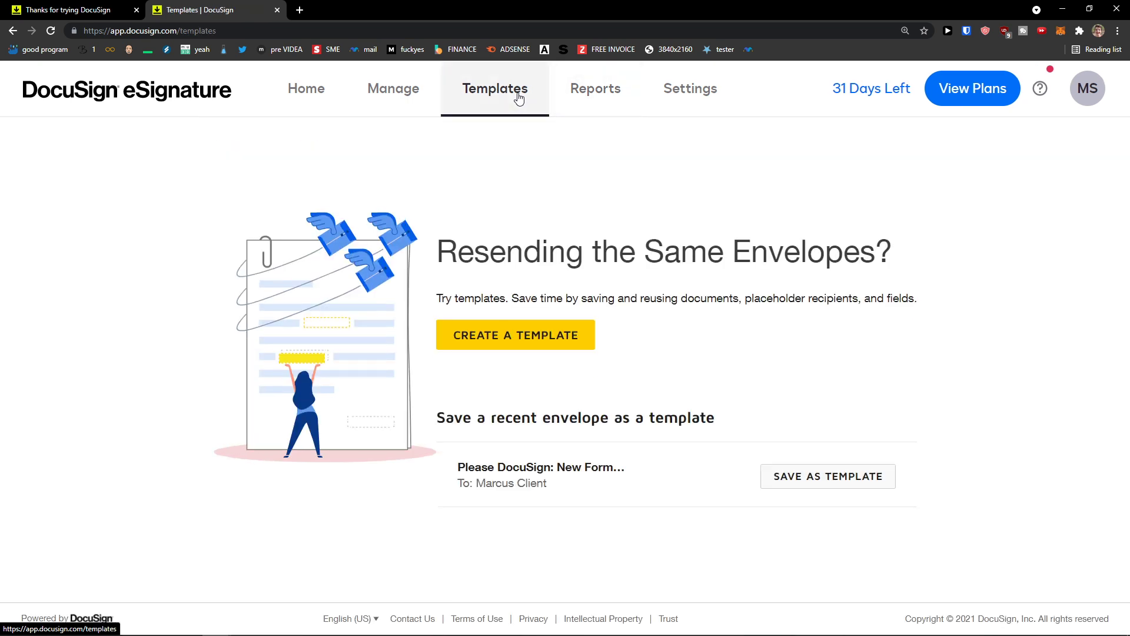
Step: Start a new template with CREATE A TEMPLATE to reach the Add Documents page
click(525, 337)
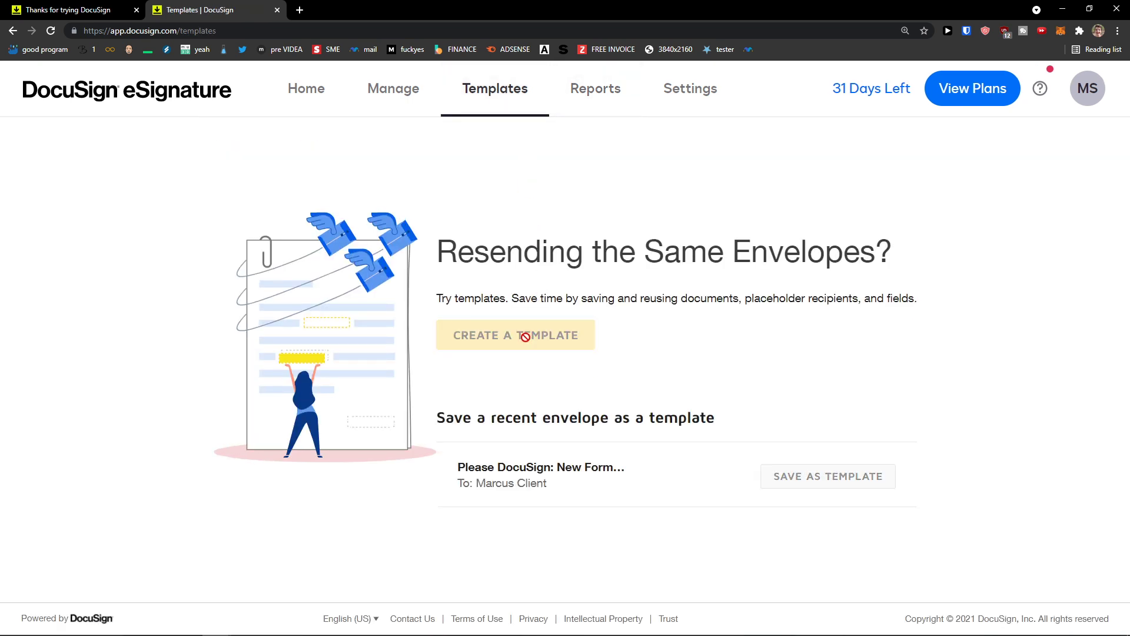